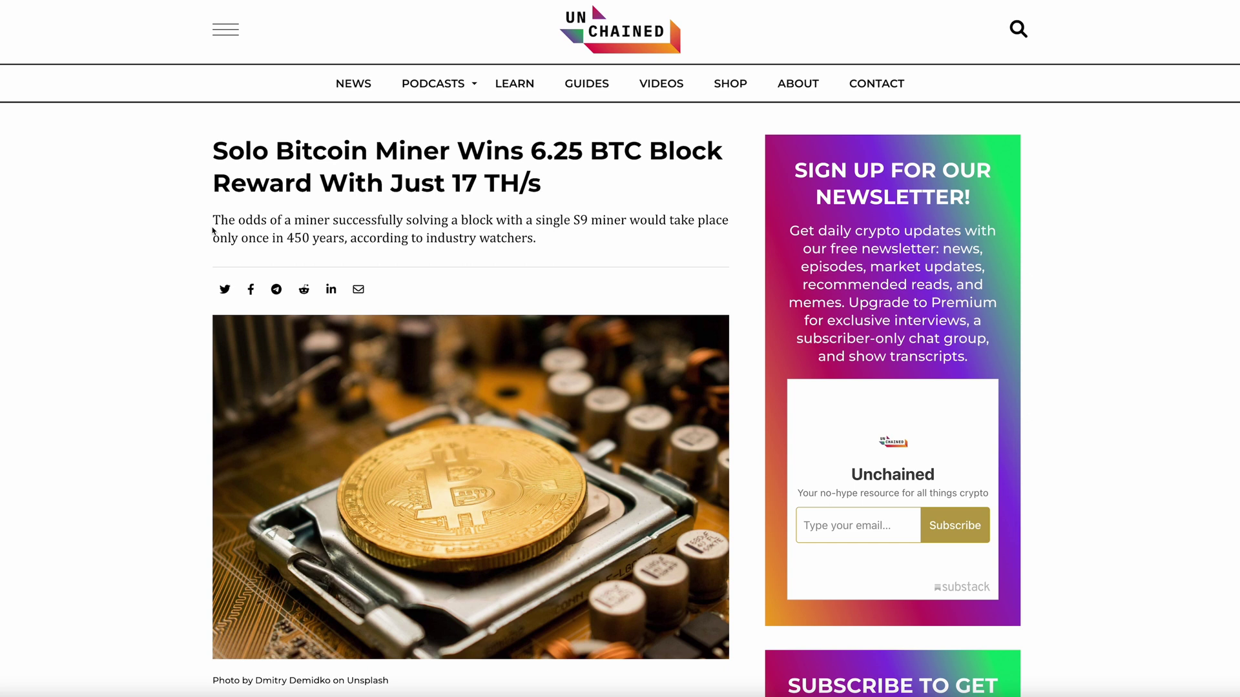
Step: Scroll down through the Unchained article about the solo miner's 6.25 BTC block win
{"action": "scroll", "coordinate": [401, 456], "scroll_direction": "down", "scroll_amount": 5}
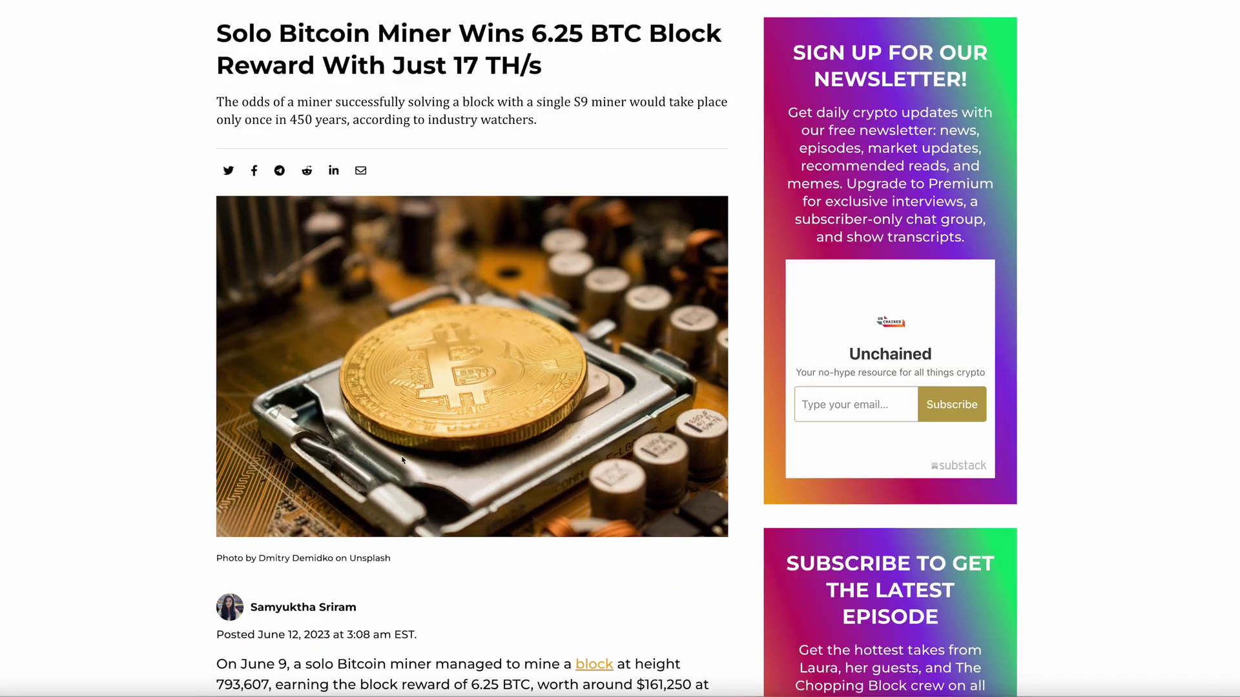
{"action": "scroll", "coordinate": [401, 460], "scroll_direction": "down", "scroll_amount": 3}
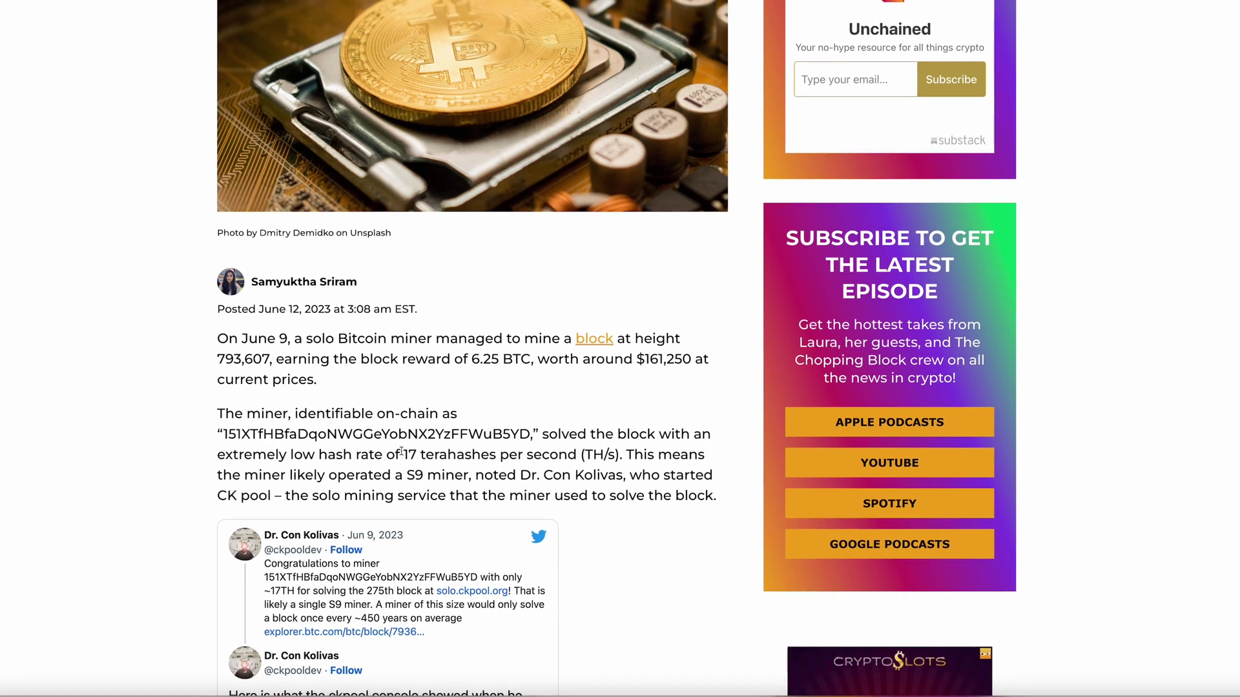
{"action": "scroll", "coordinate": [504, 505], "scroll_direction": "down", "scroll_amount": 10}
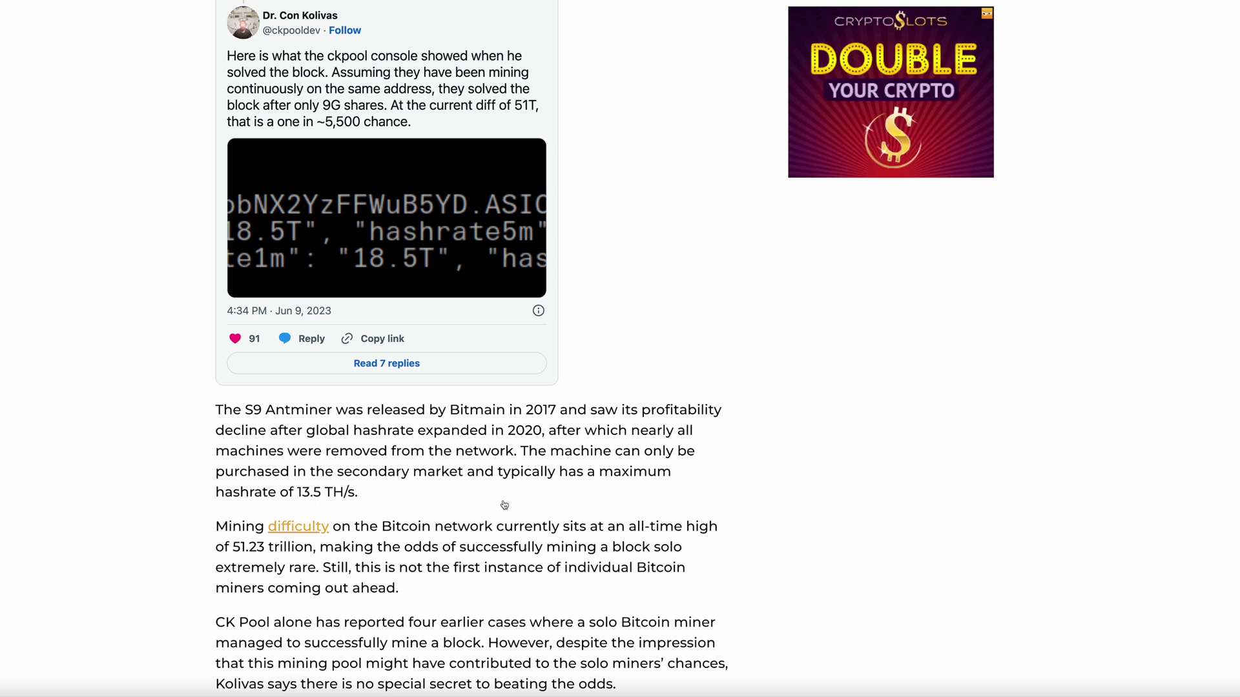
{"action": "scroll", "coordinate": [504, 505], "scroll_direction": "down", "scroll_amount": 1}
{"action": "scroll", "coordinate": [505, 505], "scroll_direction": "down", "scroll_amount": 1}
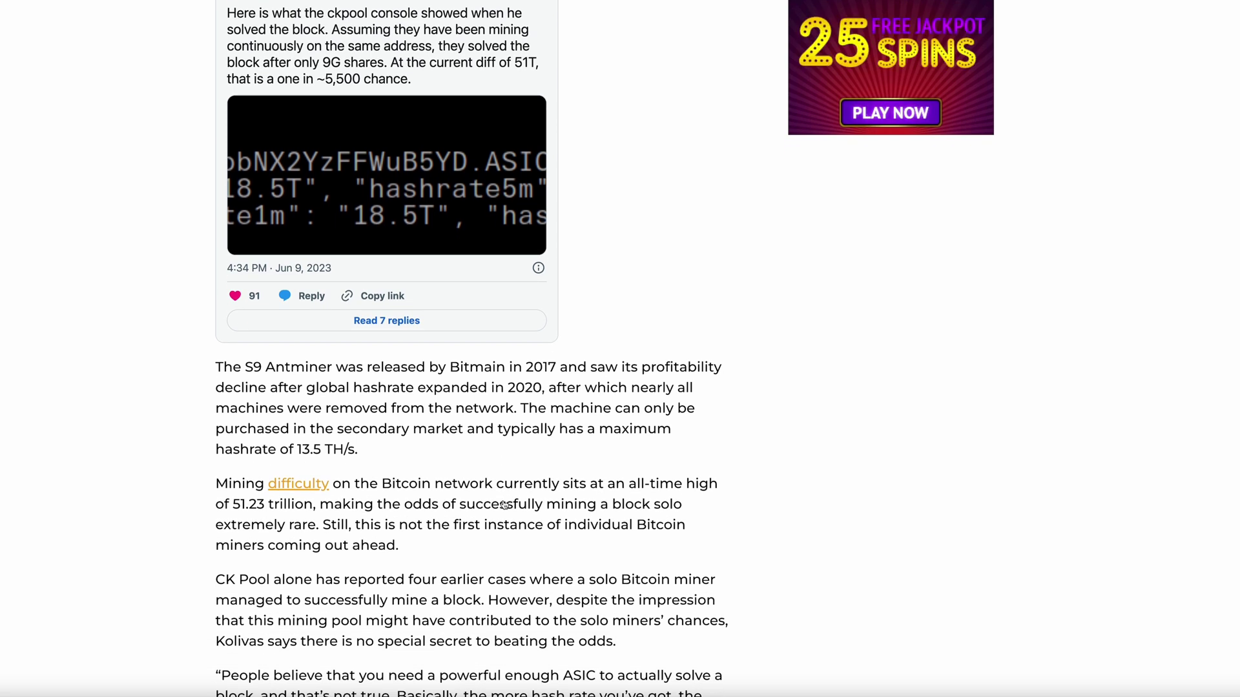
{"action": "scroll", "coordinate": [505, 505], "scroll_direction": "down", "scroll_amount": 1}
{"action": "scroll", "coordinate": [505, 505], "scroll_direction": "down", "scroll_amount": 3}
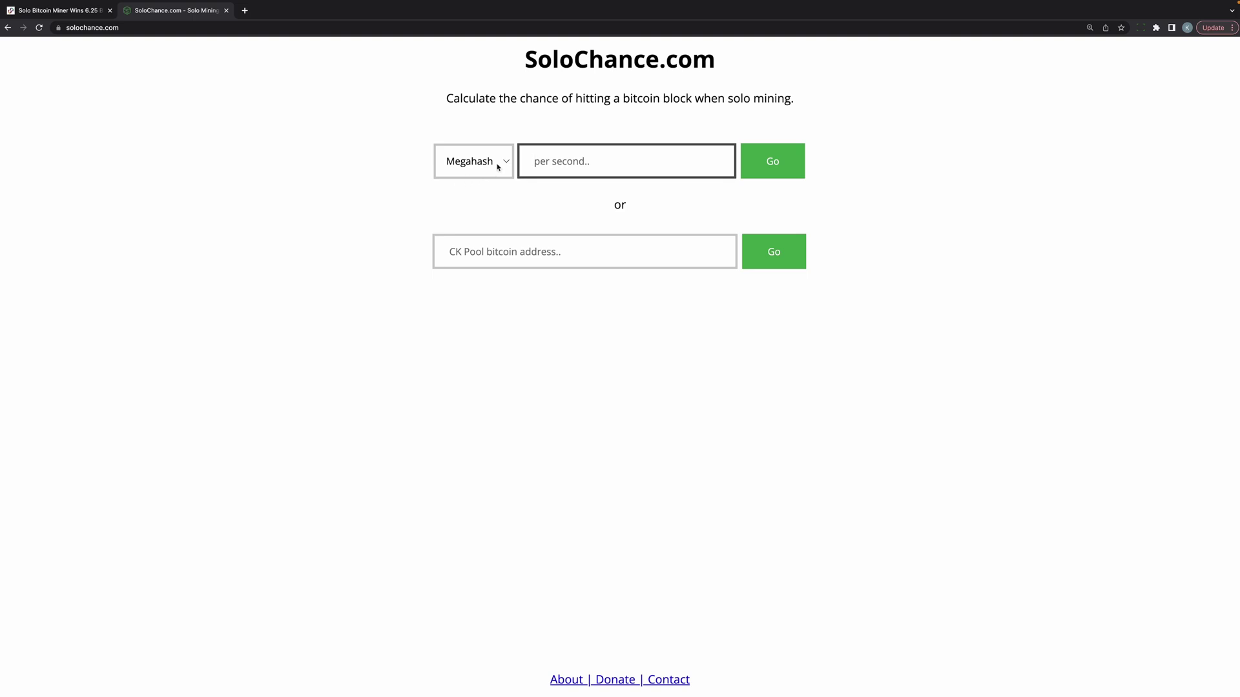
Step: Get SoloChance odds for 14.5 Terahash (459 years), then highlight the article's difficulty sentence
{"action": "left_click", "coordinate": [498, 167]}
{"action": "left_click", "coordinate": [566, 174]}
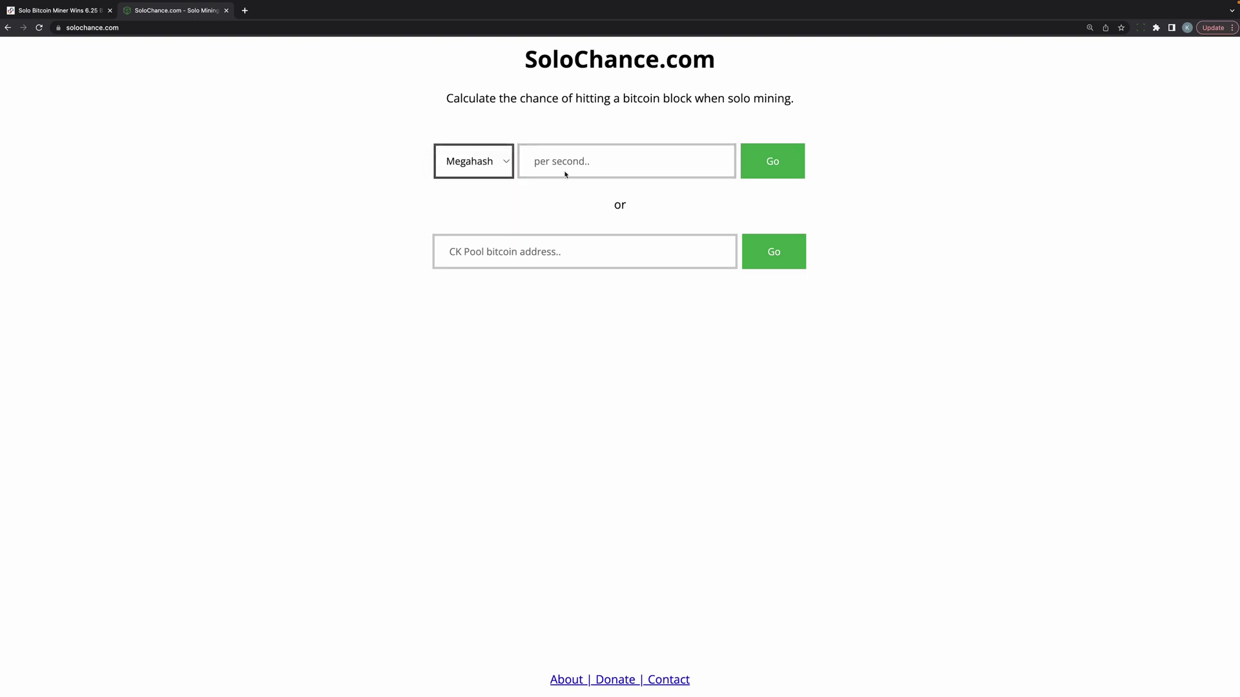
{"action": "key", "text": "t"}
{"action": "left_click", "coordinate": [565, 173]}
{"action": "type", "text": "1"}
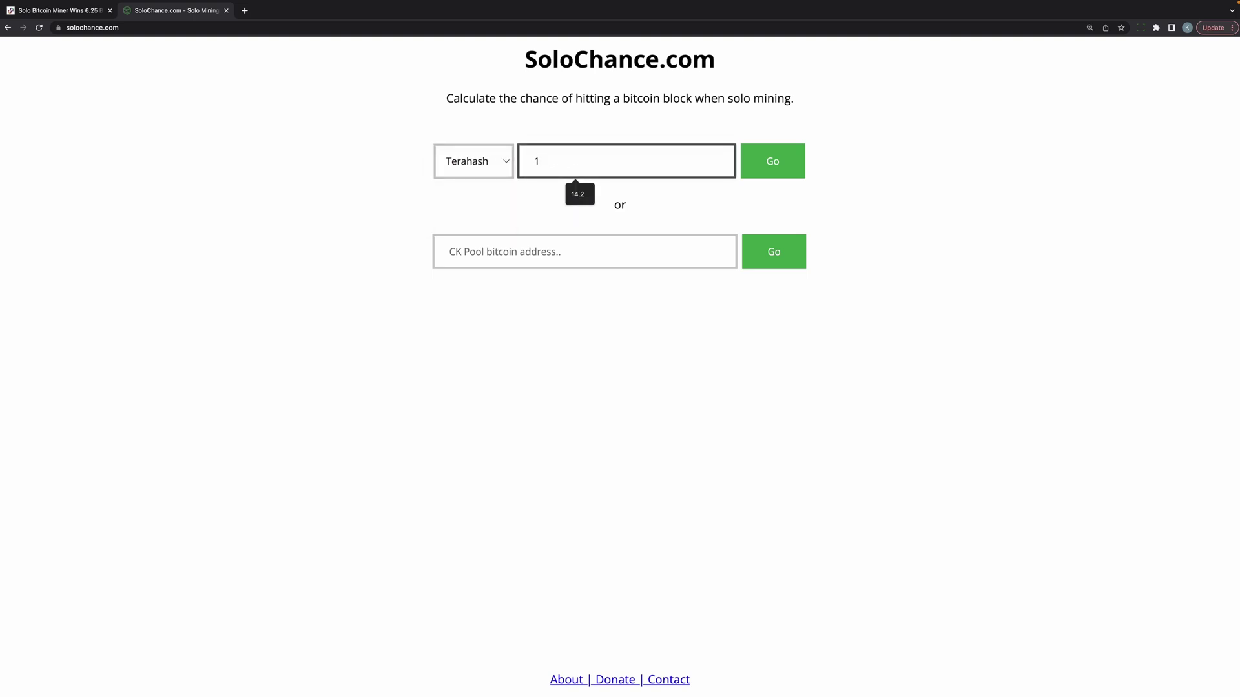
{"action": "type", "text": "4.5"}
{"action": "left_click", "coordinate": [765, 166]}
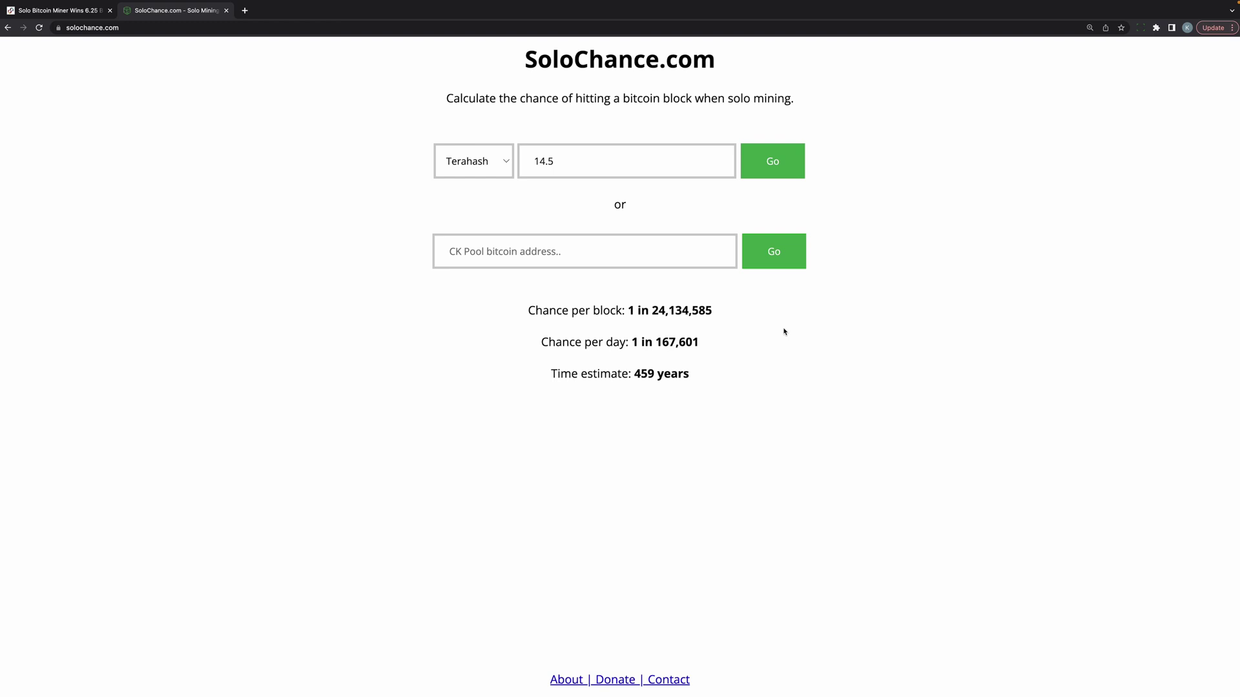
{"action": "key", "text": "ctrl+shift+Tab"}
{"action": "left_click_drag", "start_coordinate": [262, 423], "coordinate": [354, 459]}
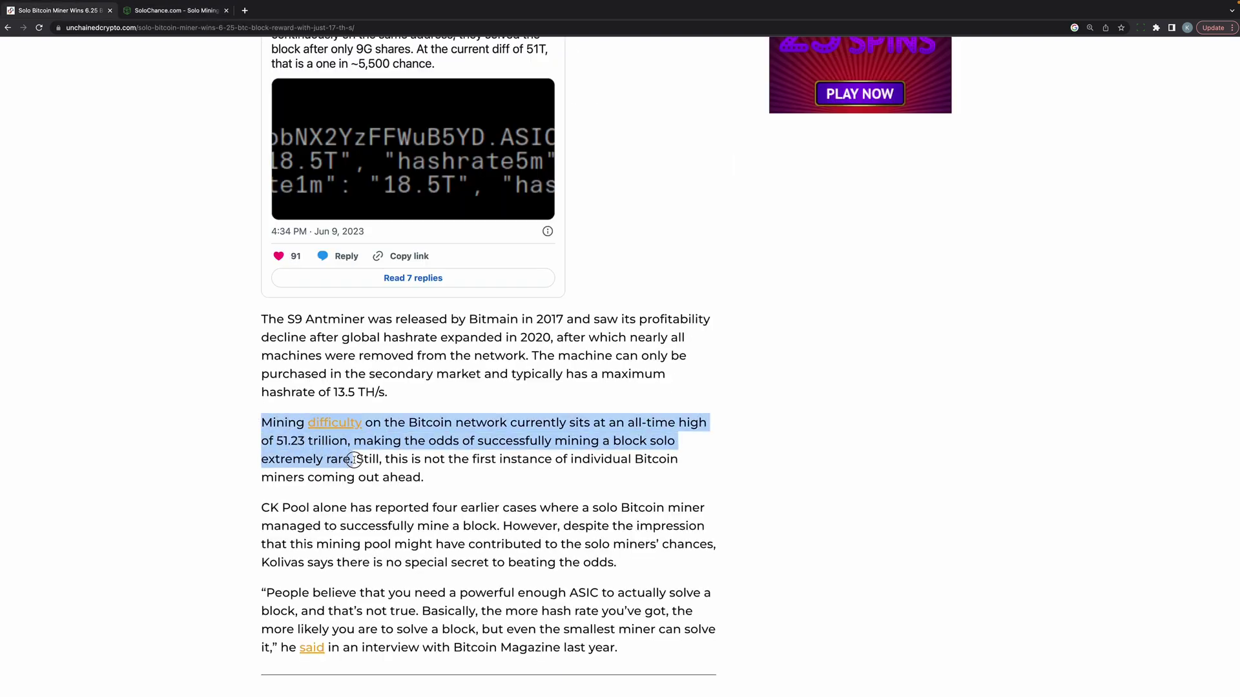
Step: Select the stratum+tcp://solo.ckpool.org:3333 address on solo.ckpool.org, then bring up the Antminer interface
{"action": "left_click", "coordinate": [453, 481]}
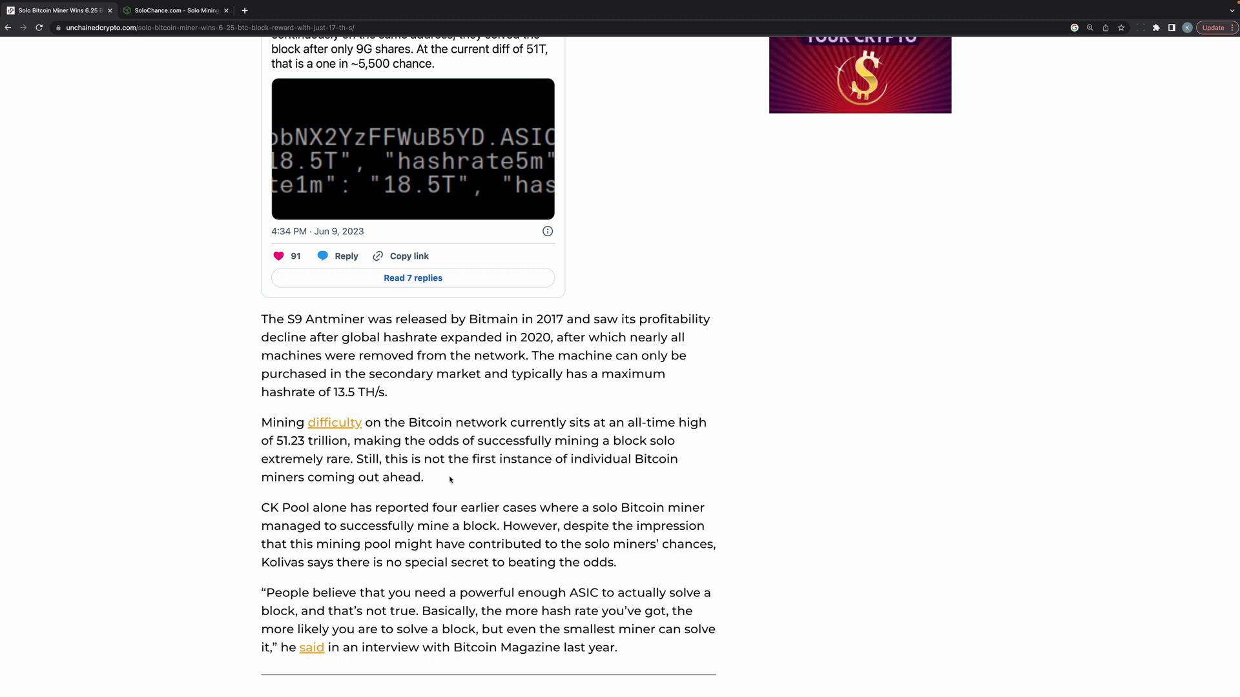
{"action": "scroll", "coordinate": [447, 492], "scroll_direction": "down", "scroll_amount": 1}
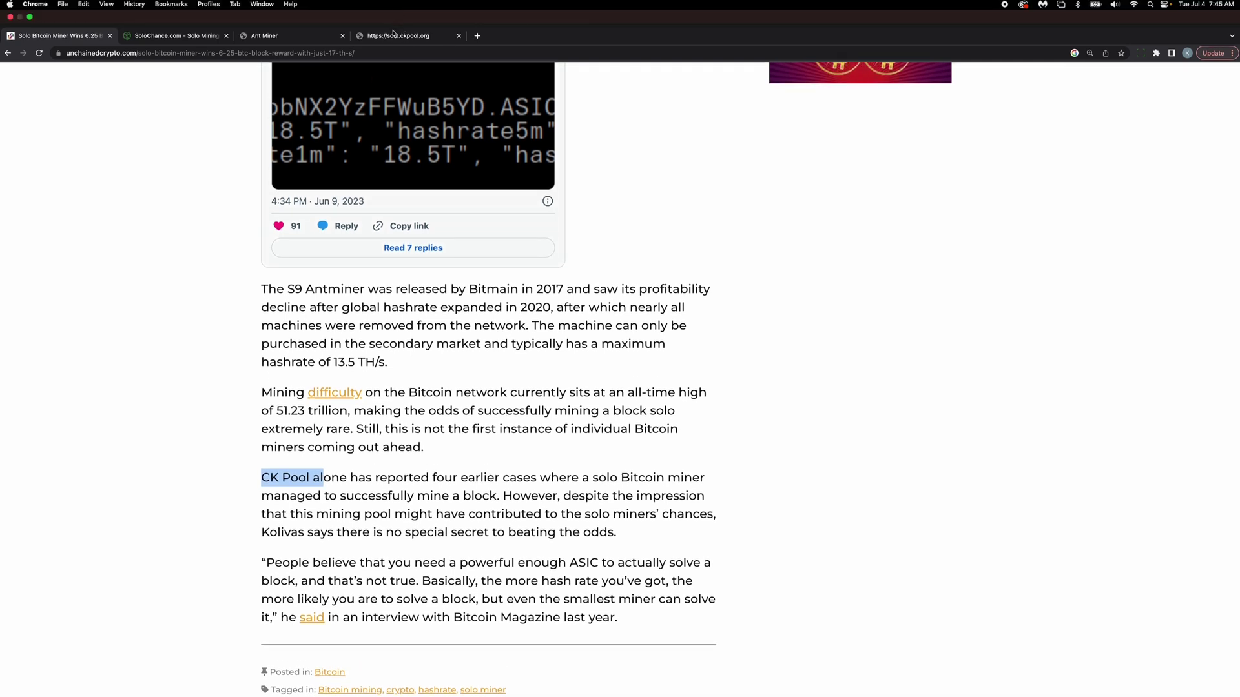
{"action": "left_click", "coordinate": [393, 37]}
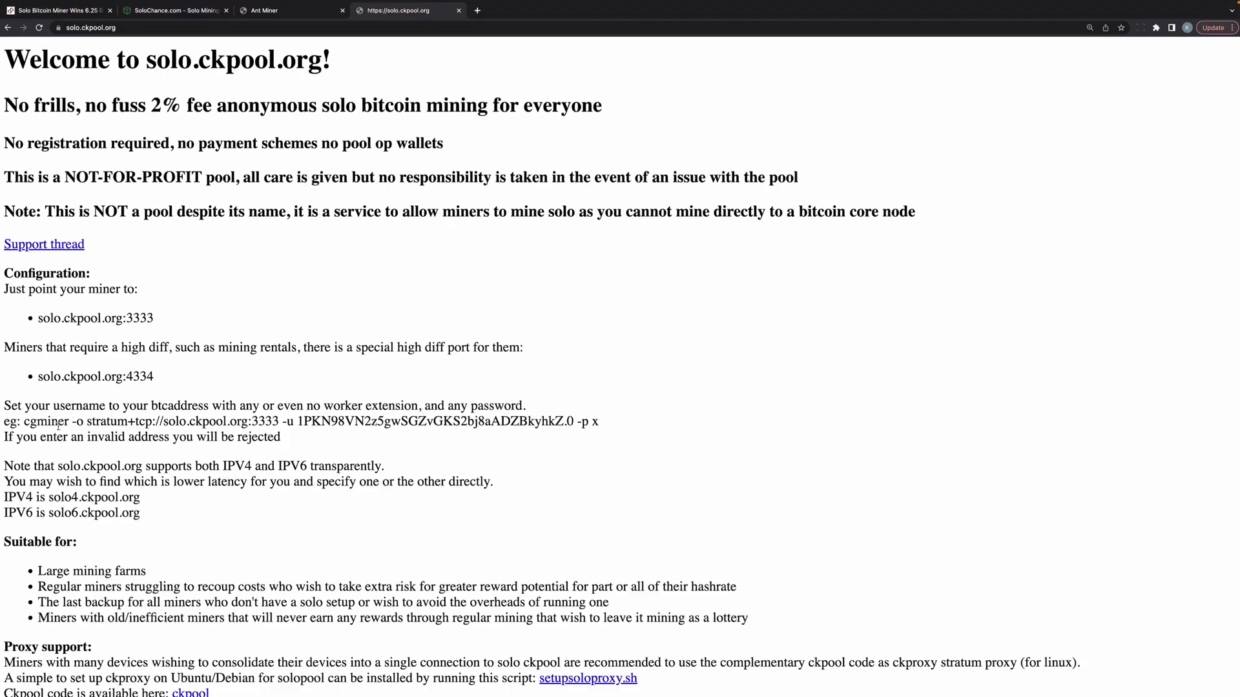
{"action": "left_click_drag", "start_coordinate": [87, 422], "coordinate": [136, 422]}
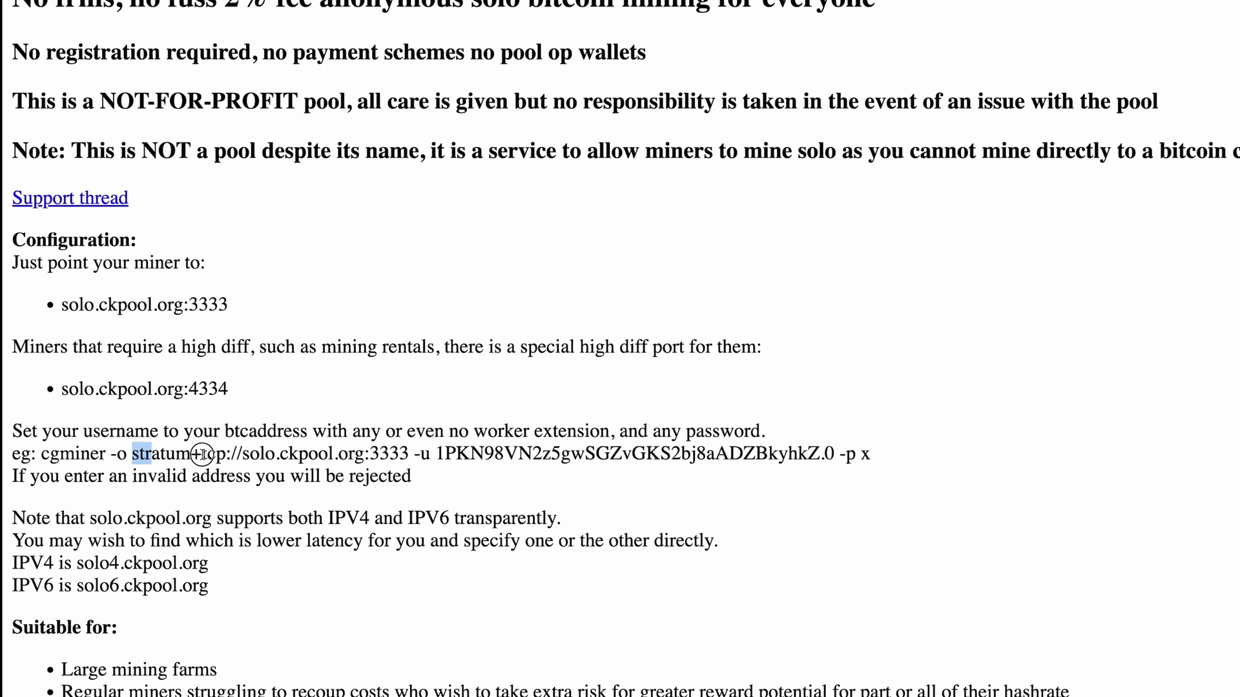
{"action": "left_click_drag", "start_coordinate": [202, 454], "coordinate": [850, 455]}
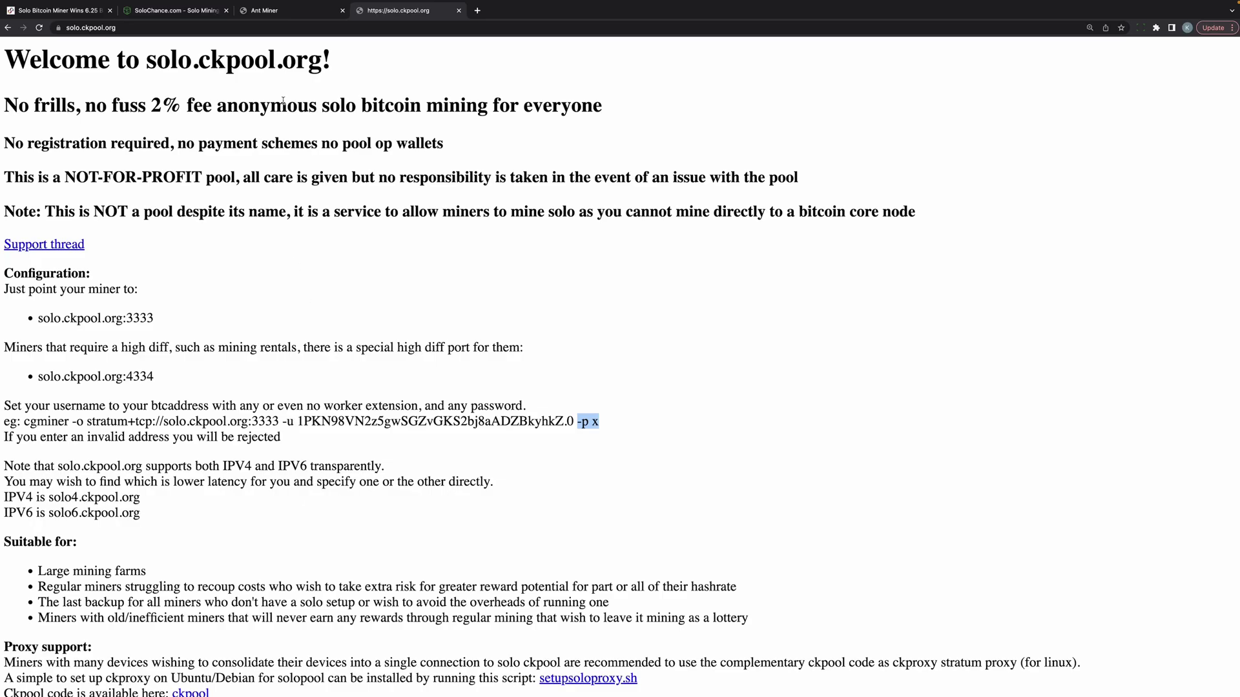
{"action": "left_click", "coordinate": [285, 14]}
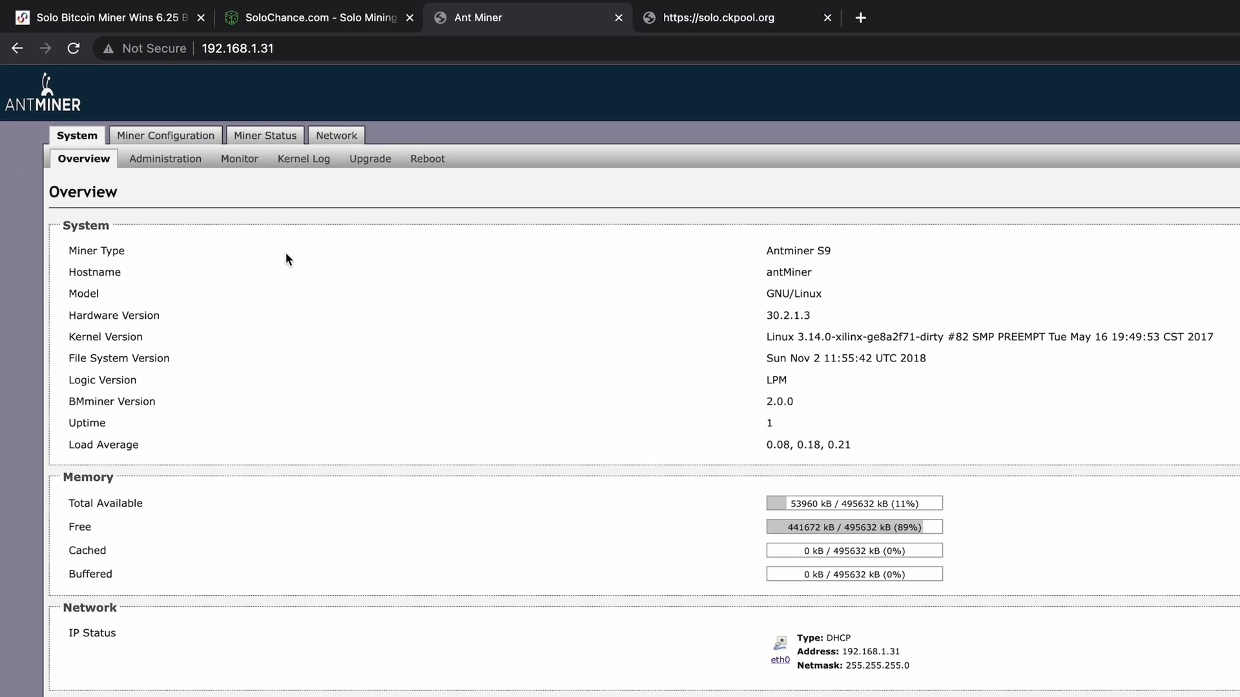
Step: Check Pool 1's URL solo.ckpool.org:3333, its worker and password x, then view Miner Status
{"action": "left_click", "coordinate": [171, 136]}
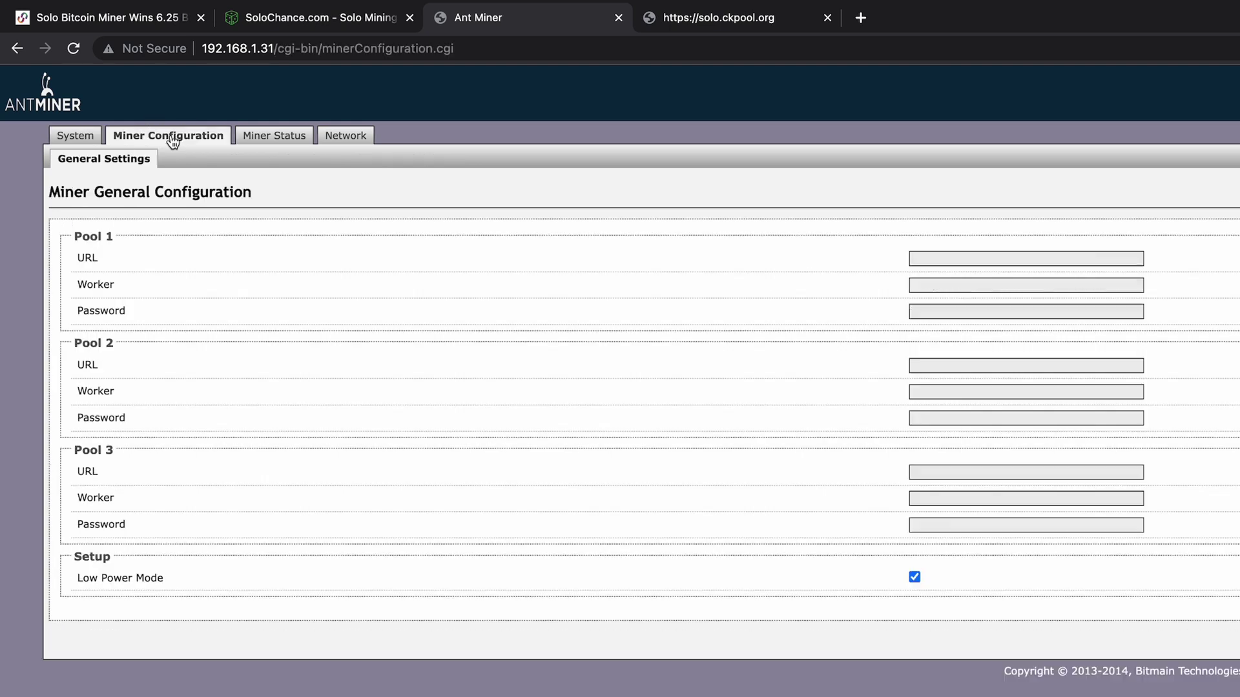
{"action": "left_click", "coordinate": [1029, 258]}
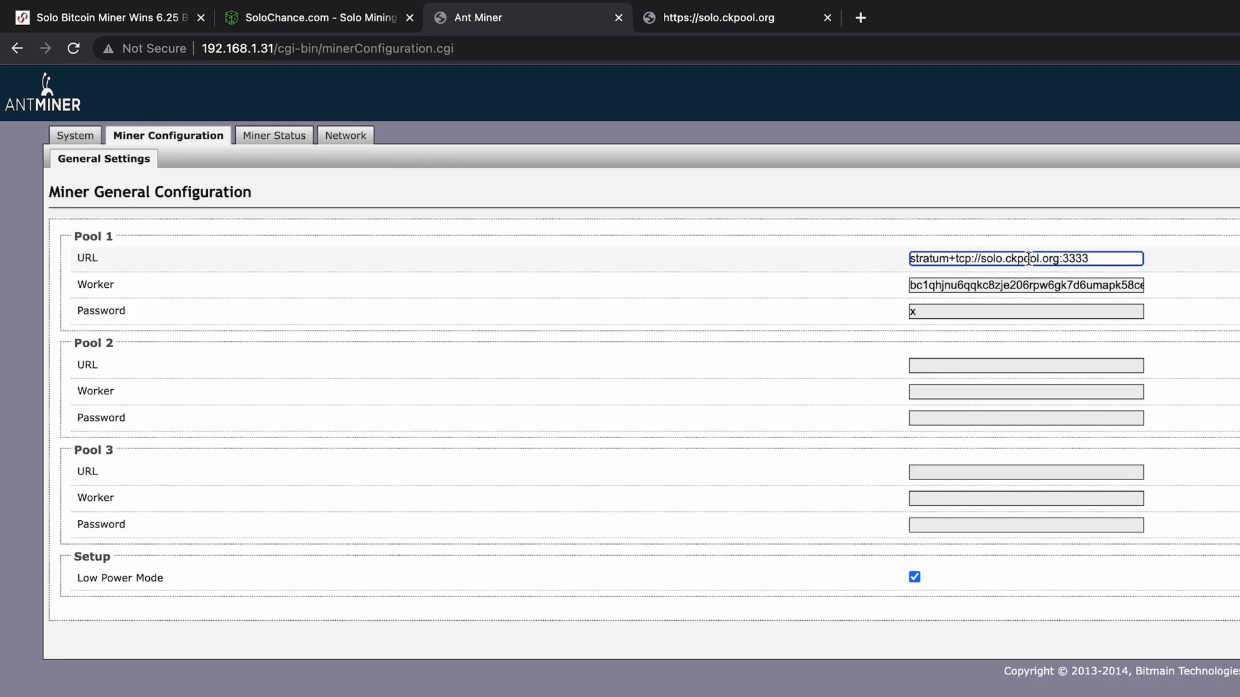
{"action": "left_click_drag", "start_coordinate": [1091, 258], "coordinate": [909, 262]}
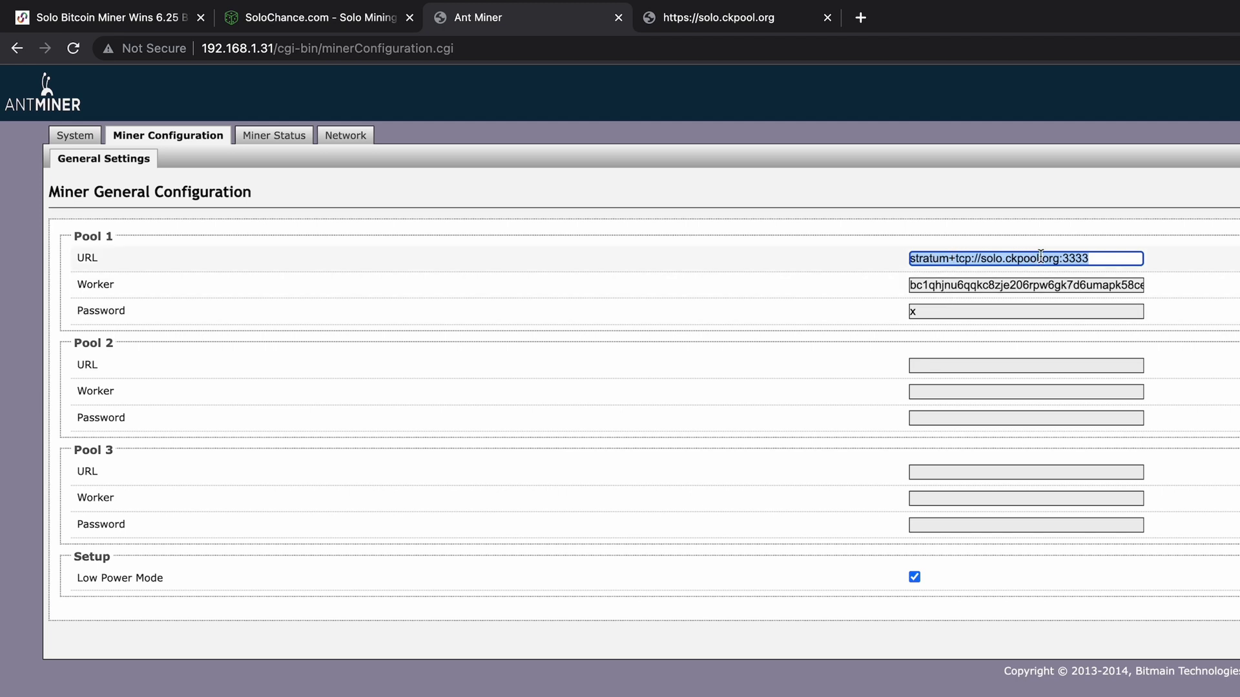
{"action": "left_click", "coordinate": [983, 286]}
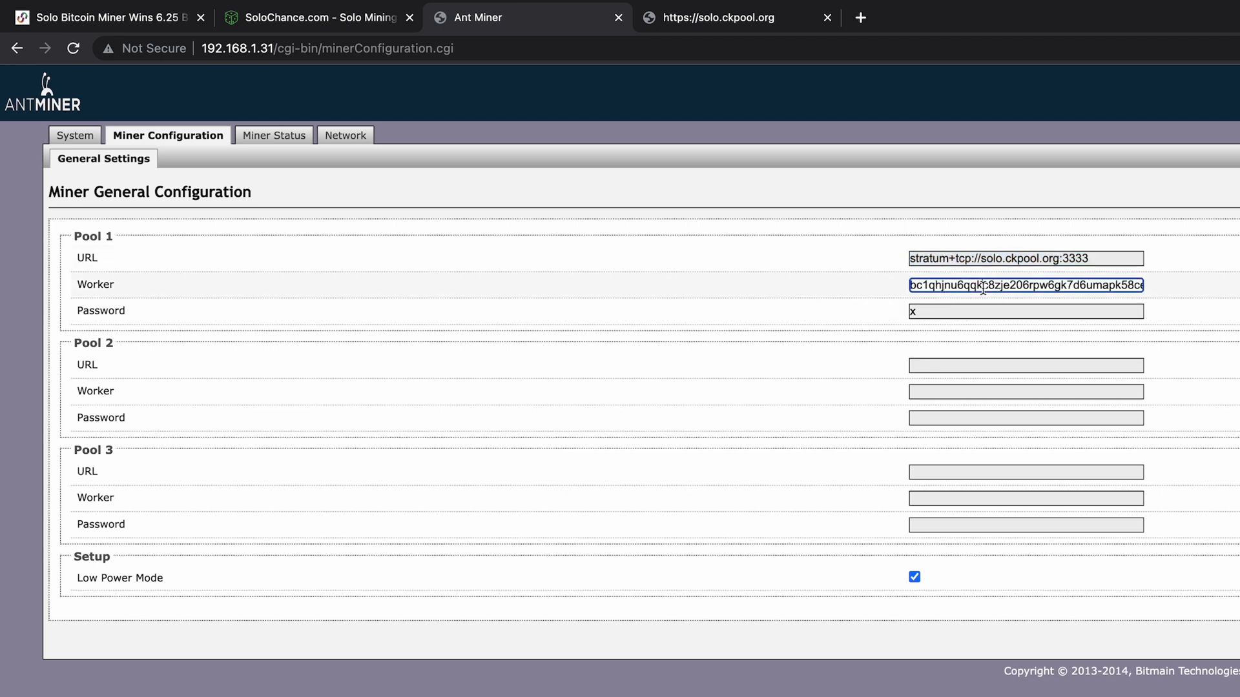
{"action": "left_click", "coordinate": [933, 312]}
{"action": "left_click_drag", "start_coordinate": [930, 312], "coordinate": [885, 314]}
{"action": "left_click", "coordinate": [497, 289]}
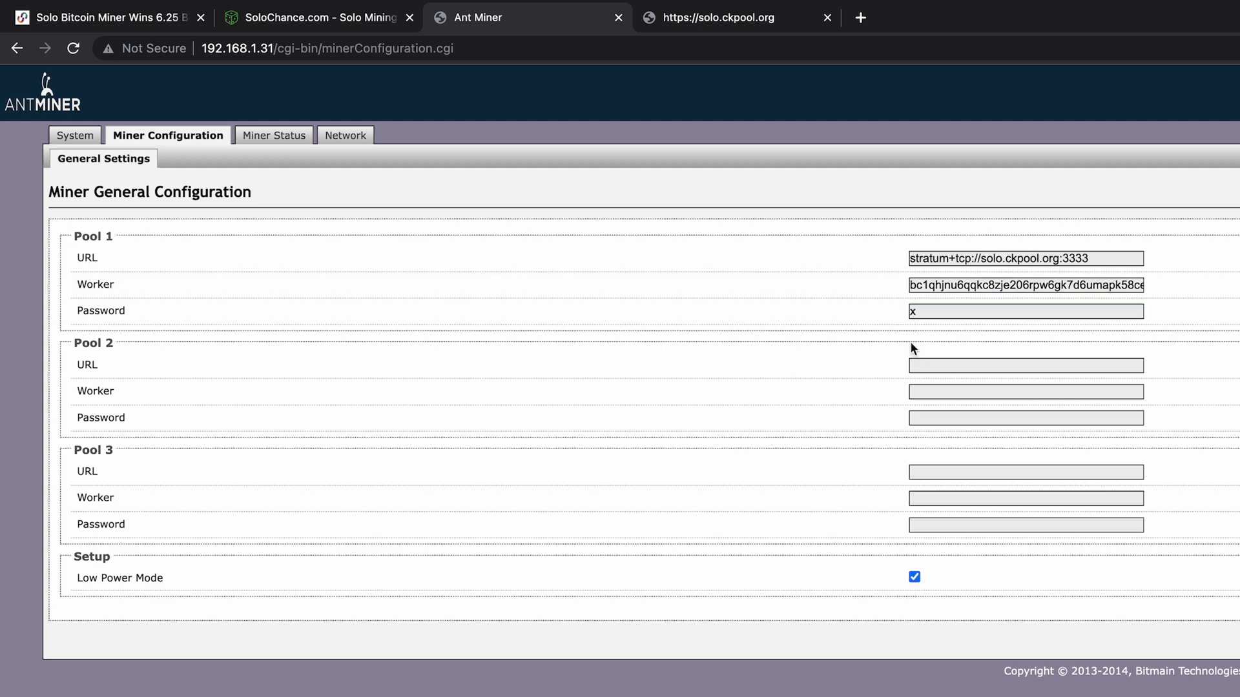
{"action": "left_click", "coordinate": [278, 139]}
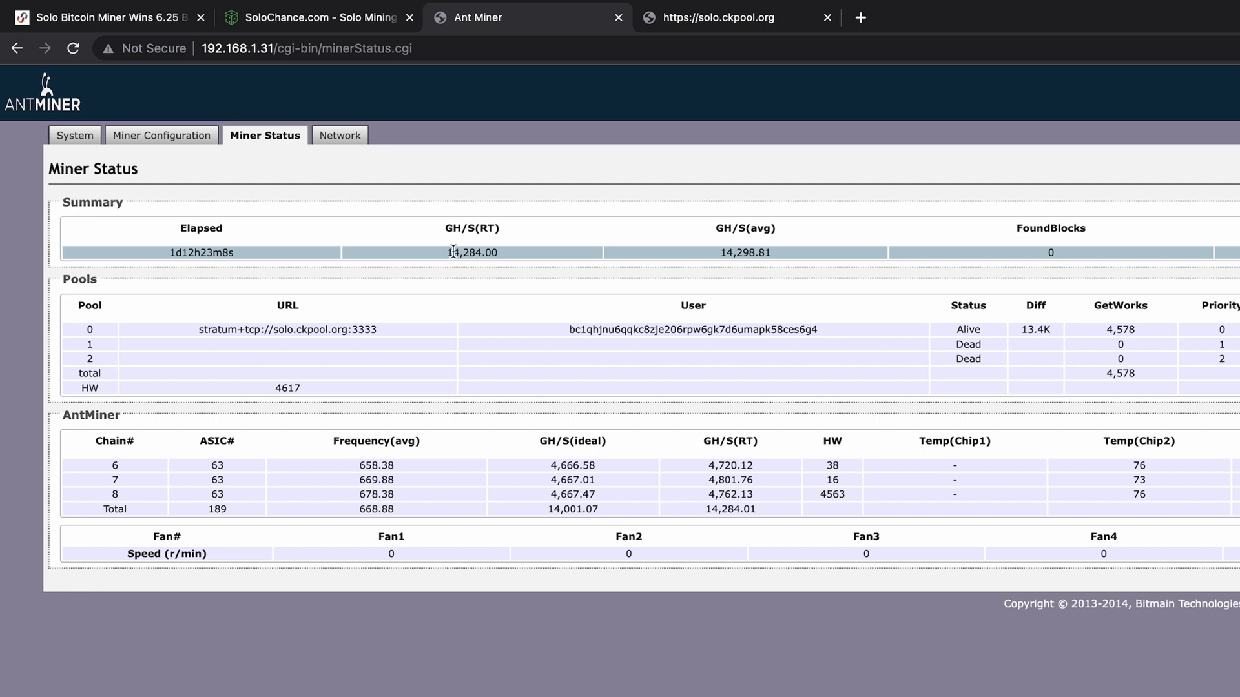
Step: Glance at solo.ckpool.org, then copy the BTC address from the miner's Pool User cell
{"action": "left_click", "coordinate": [730, 23]}
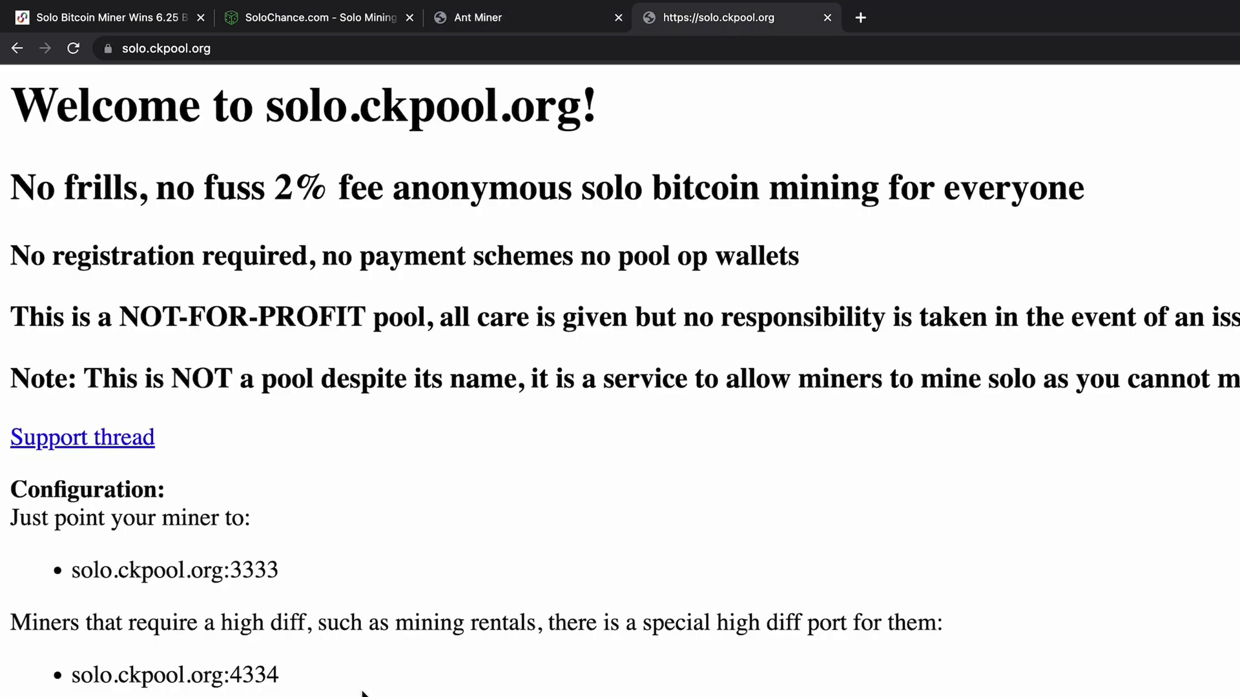
{"action": "scroll", "coordinate": [365, 692], "scroll_direction": "down", "scroll_amount": 5}
{"action": "scroll", "coordinate": [620, 388], "scroll_direction": "down", "scroll_amount": 13}
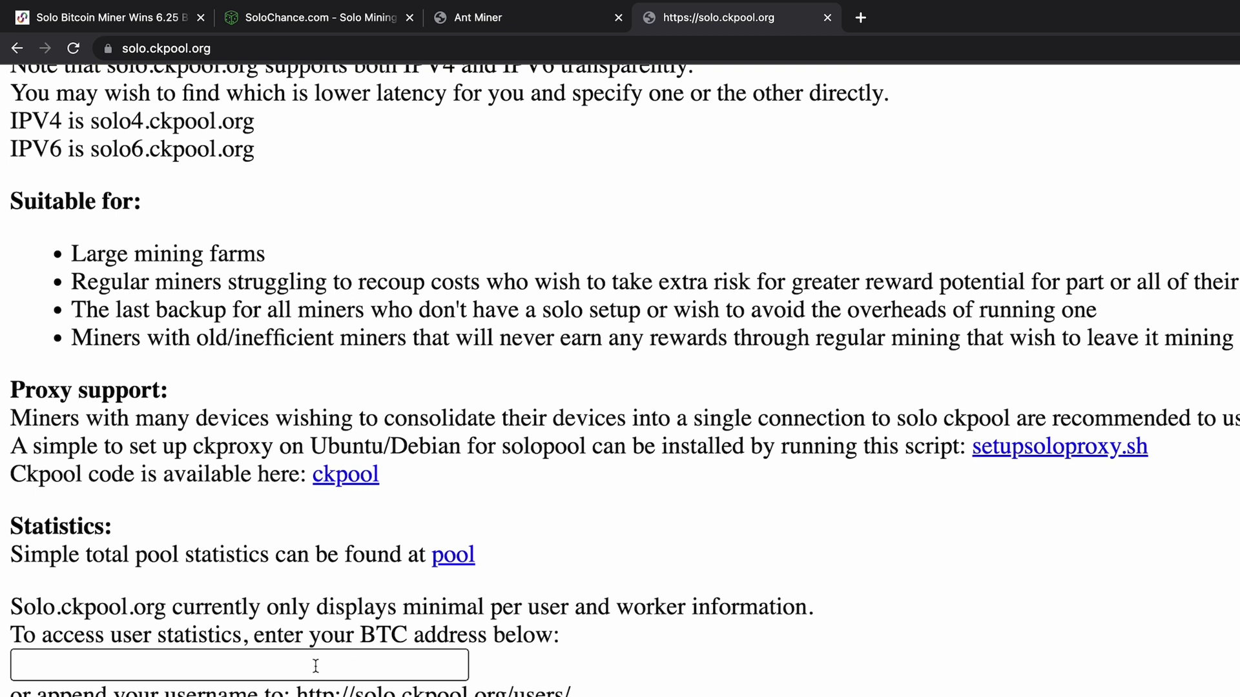
{"action": "left_click", "coordinate": [516, 26]}
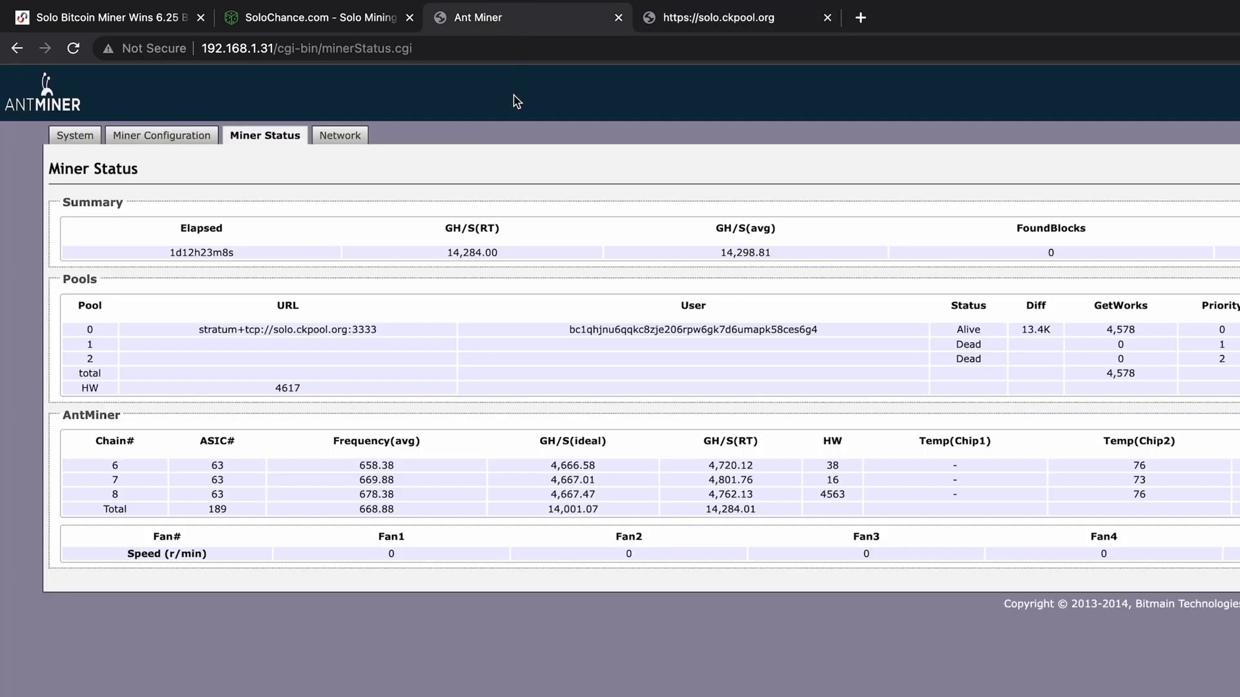
{"action": "left_click_drag", "start_coordinate": [830, 331], "coordinate": [567, 334]}
{"action": "right_click", "coordinate": [595, 327]}
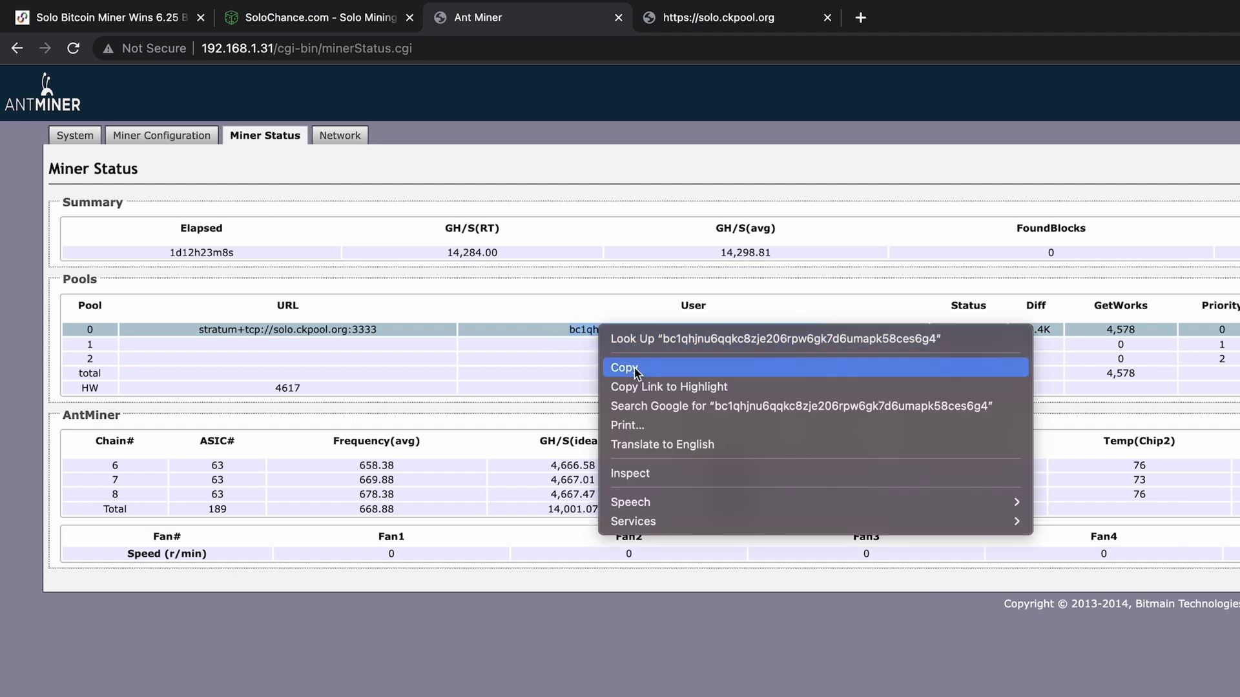
{"action": "left_click", "coordinate": [636, 362]}
Step: Look up that BTC address on solo.ckpool.org to show its worker statistics
{"action": "left_click", "coordinate": [688, 17]}
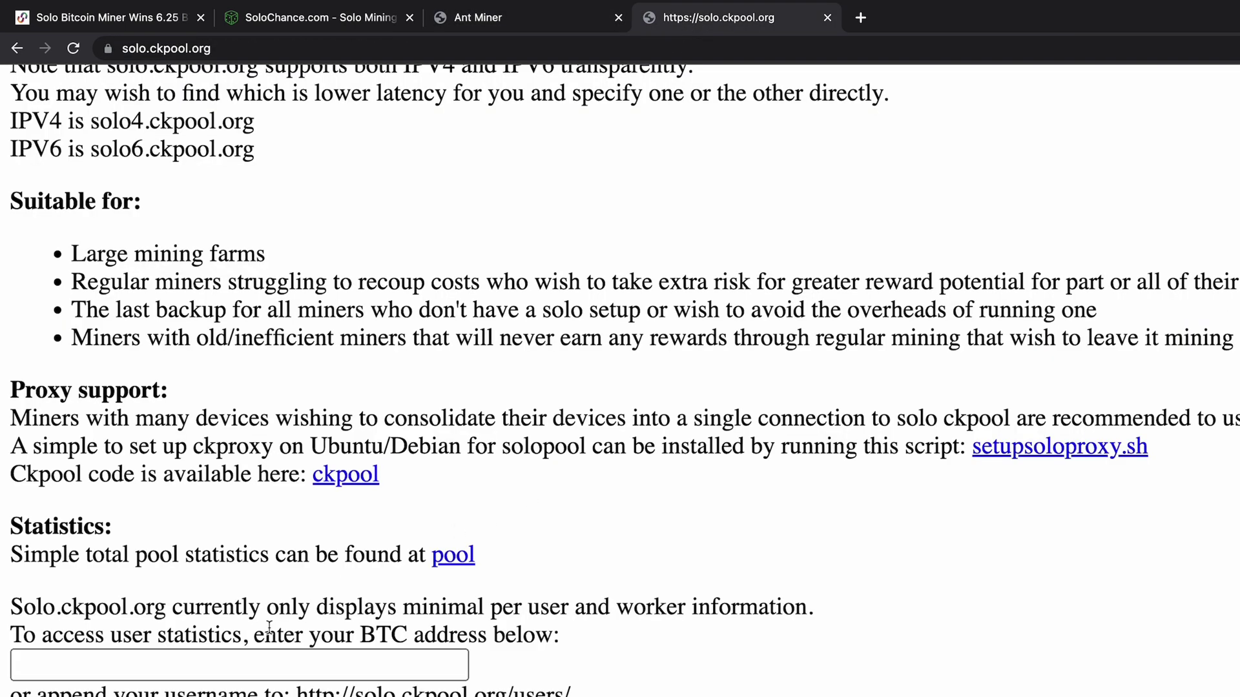
{"action": "left_click", "coordinate": [161, 659]}
{"action": "key", "text": "super+v"}
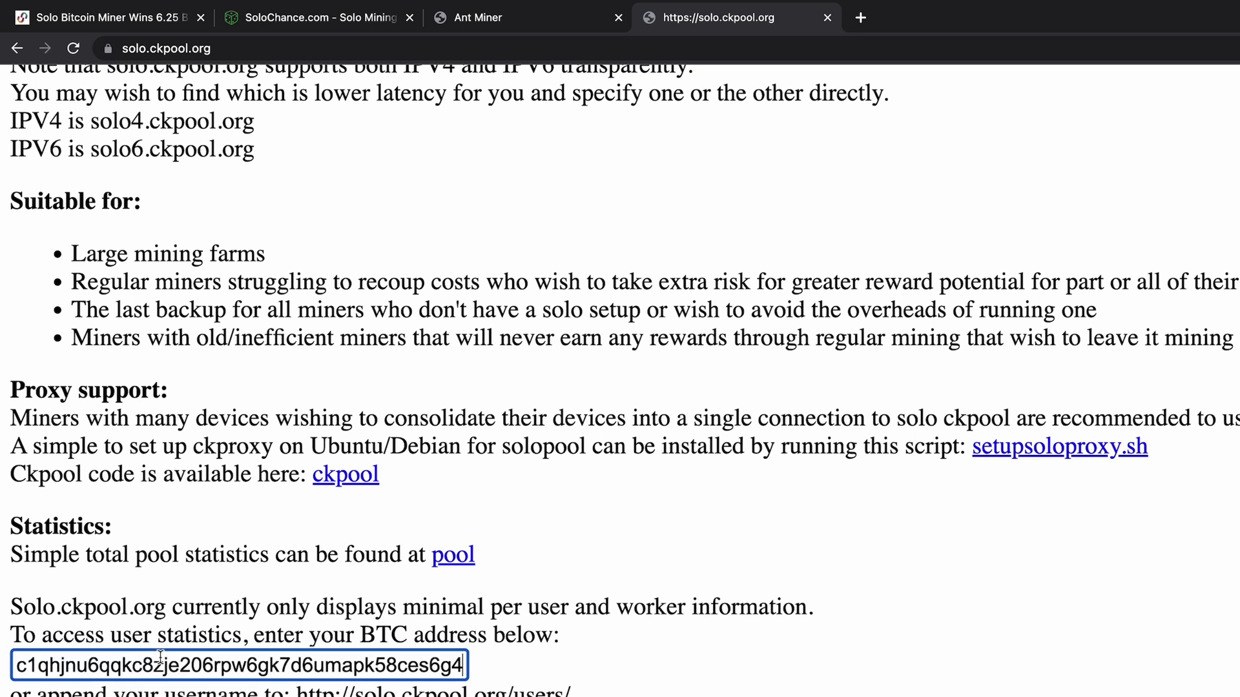
{"action": "key", "text": "Return"}
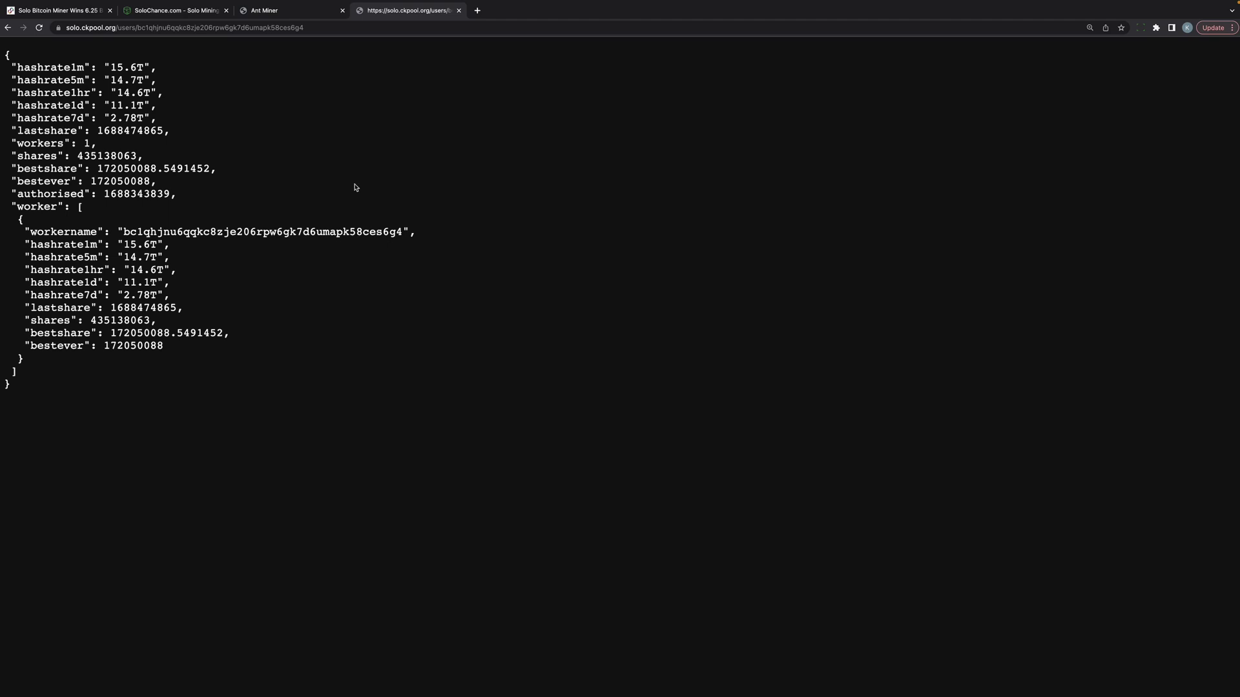
Step: Review SoloChance's three odds result lines, then switch to the ASIC Miner Value profitability table
{"action": "left_click", "coordinate": [187, 13]}
{"action": "left_click_drag", "start_coordinate": [711, 385], "coordinate": [527, 309]}
{"action": "left_click", "coordinate": [711, 381]}
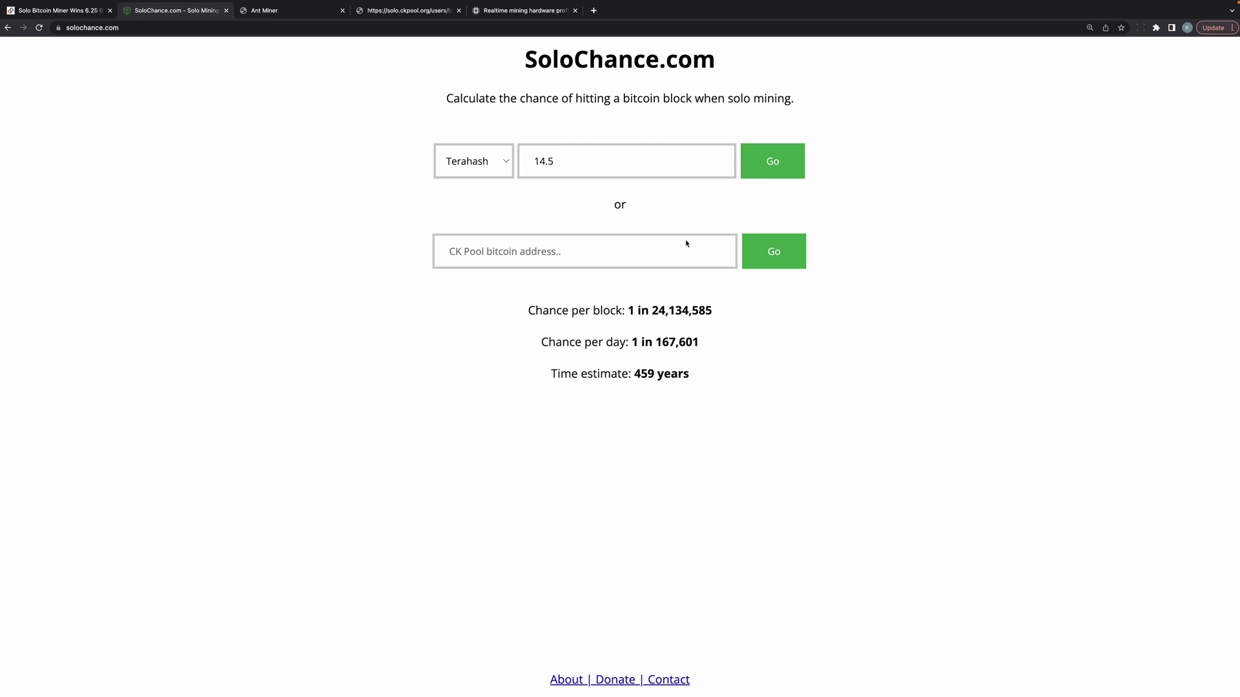
{"action": "left_click", "coordinate": [511, 13]}
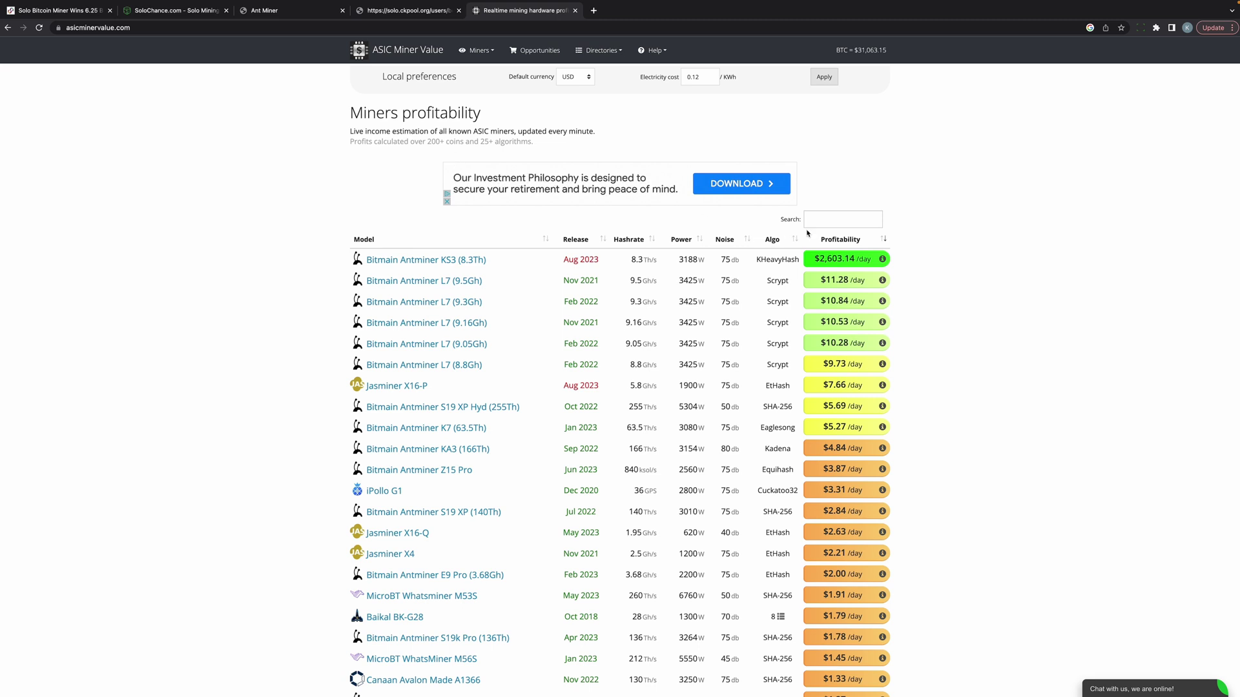
Step: Filter ASIC Miner Value for 's9' and apply a $0.1/kWh electricity cost
{"action": "left_click", "coordinate": [824, 222]}
{"action": "type", "text": "s9"}
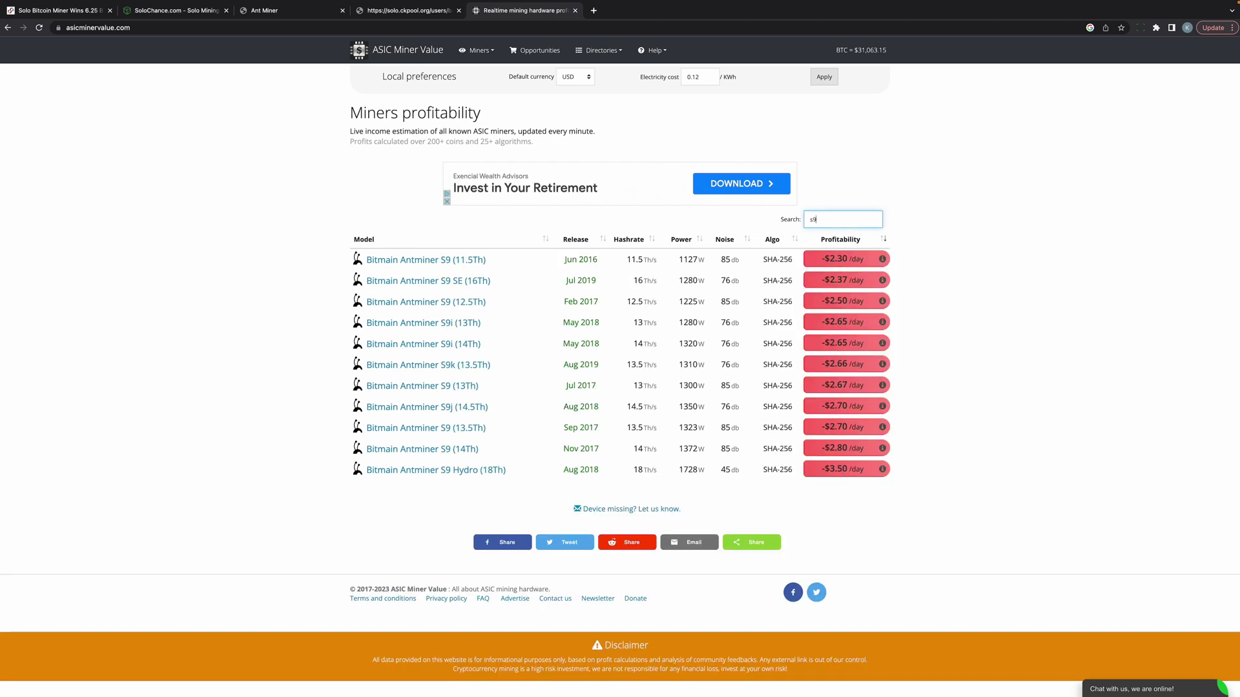
{"action": "left_click", "coordinate": [710, 79]}
{"action": "left_click", "coordinate": [711, 79]}
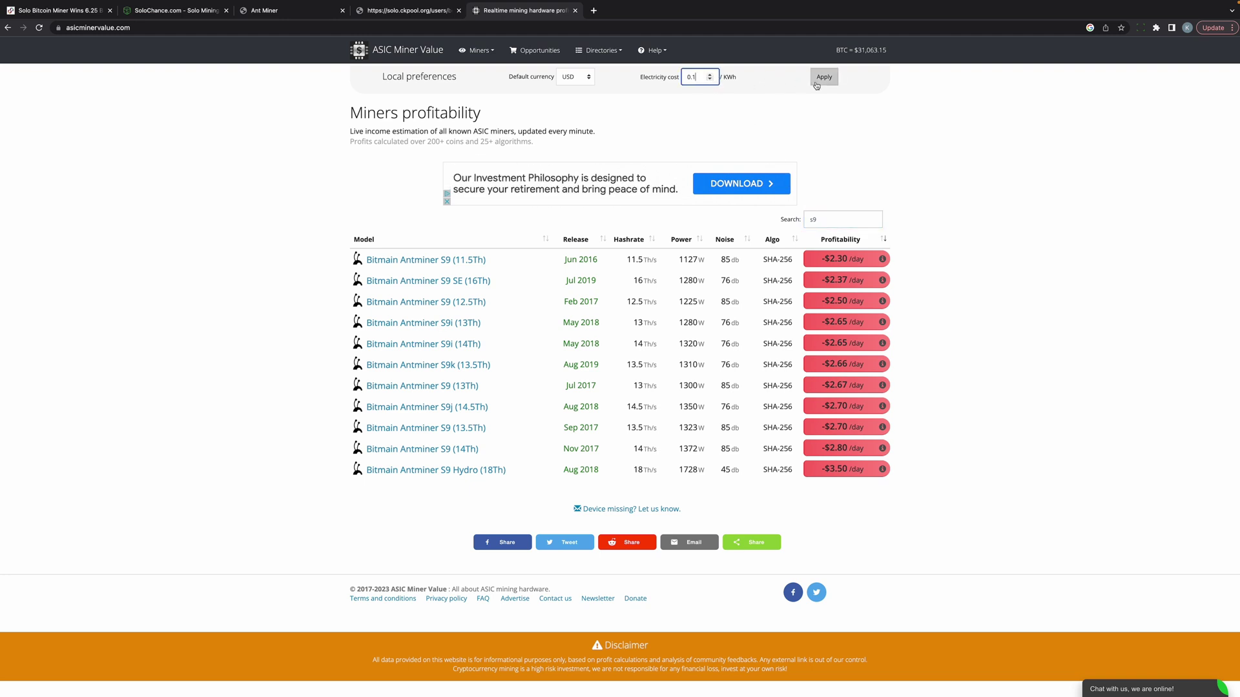
{"action": "left_click", "coordinate": [824, 77]}
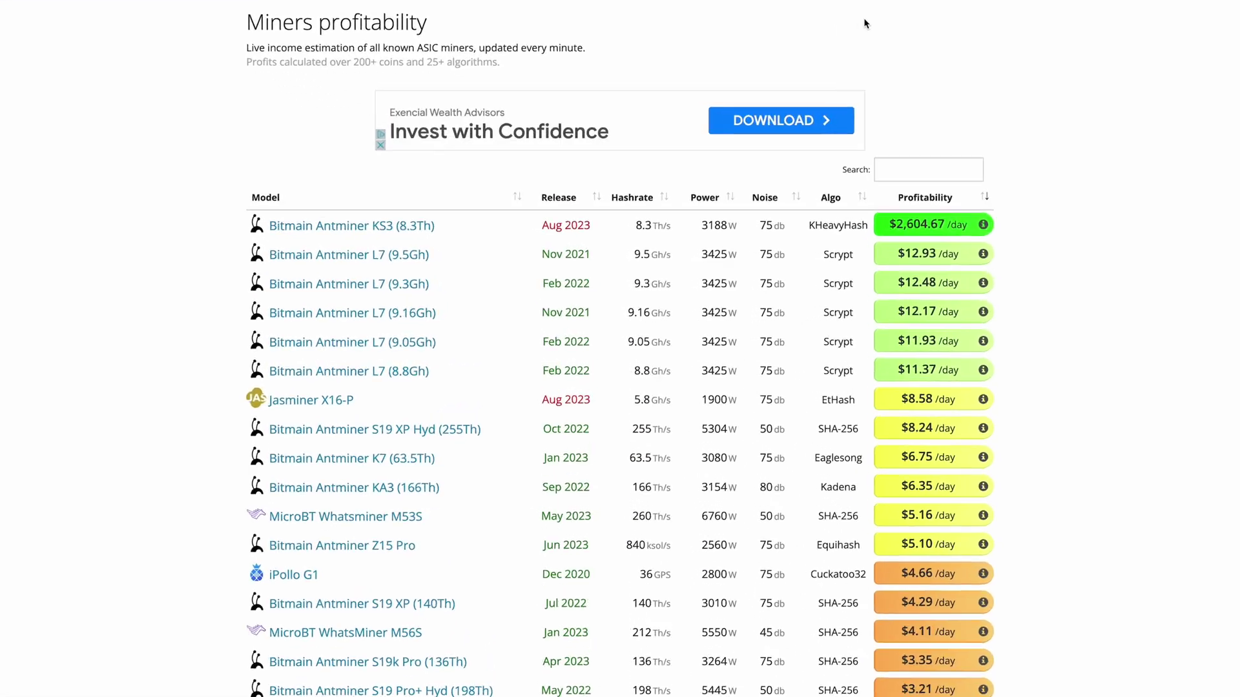
Step: Open the Antminer S9j (14.5Th) page and highlight its daily electricity cost and 1350W spec
{"action": "left_click", "coordinate": [992, 116]}
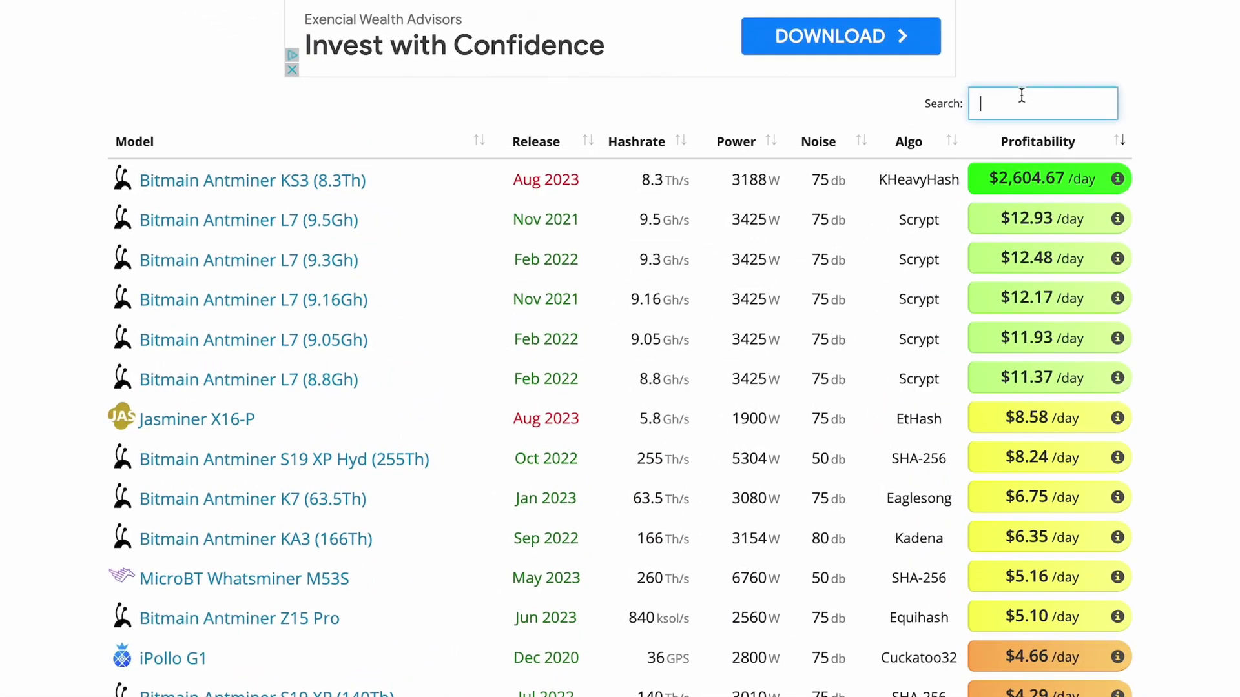
{"action": "type", "text": "s9"}
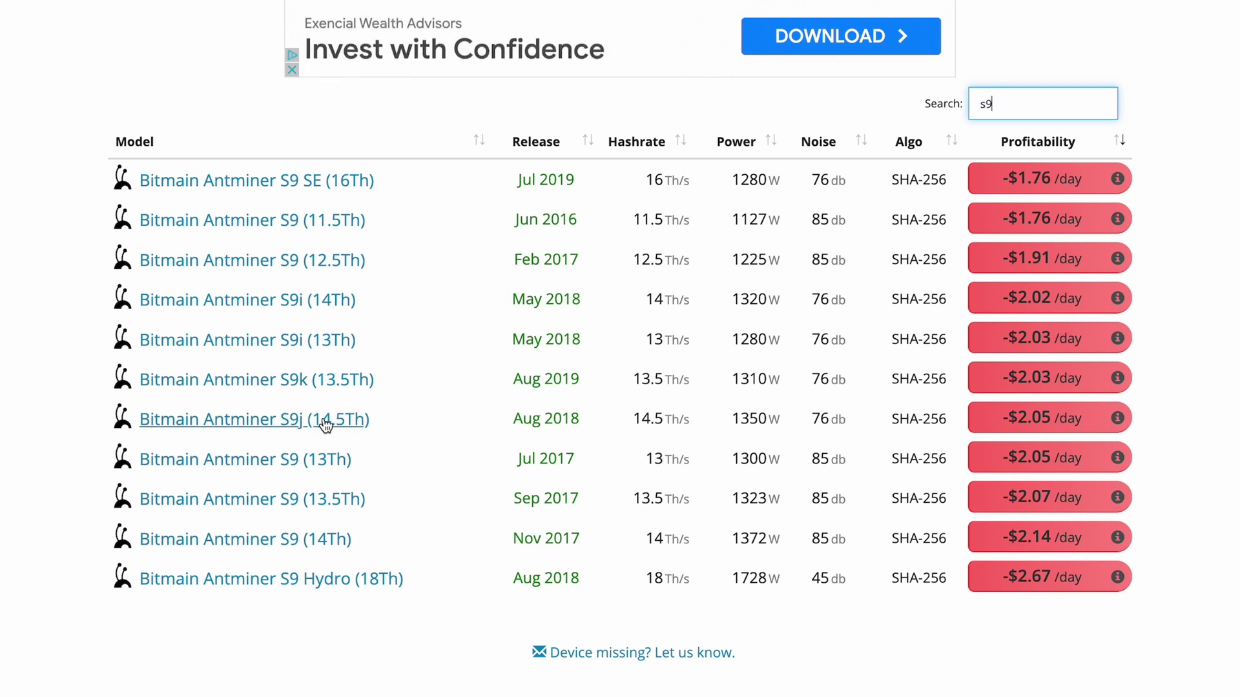
{"action": "left_click", "coordinate": [329, 421]}
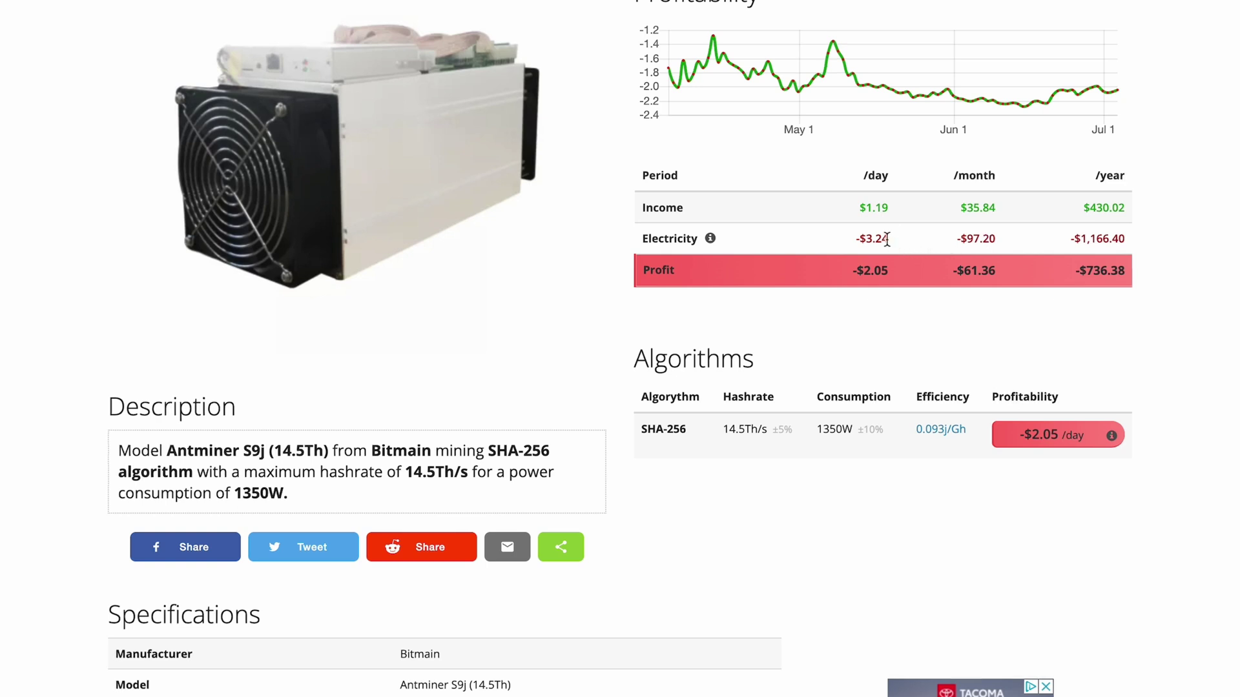
{"action": "mouse_move", "coordinate": [888, 239]}
{"action": "left_mouse_down"}
{"action": "mouse_move", "coordinate": [866, 240]}
{"action": "mouse_move", "coordinate": [884, 240]}
{"action": "left_mouse_up"}
{"action": "scroll", "coordinate": [653, 610], "scroll_direction": "down", "scroll_amount": 1}
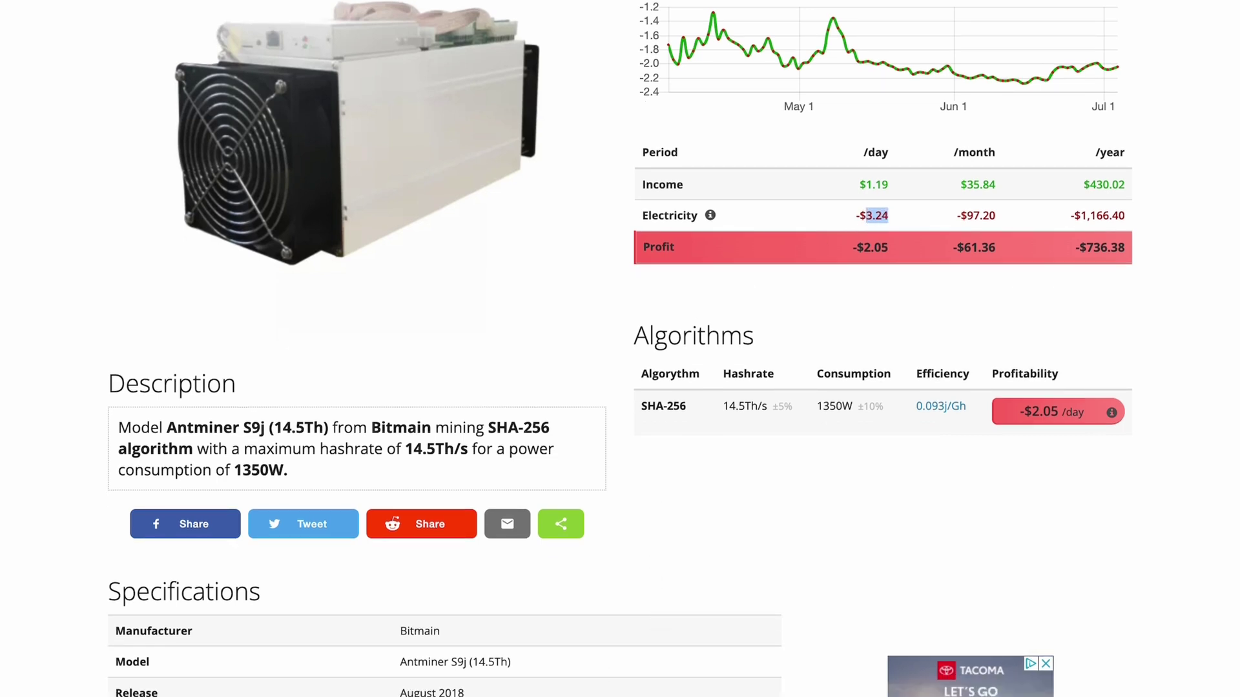
{"action": "left_click", "coordinate": [873, 325]}
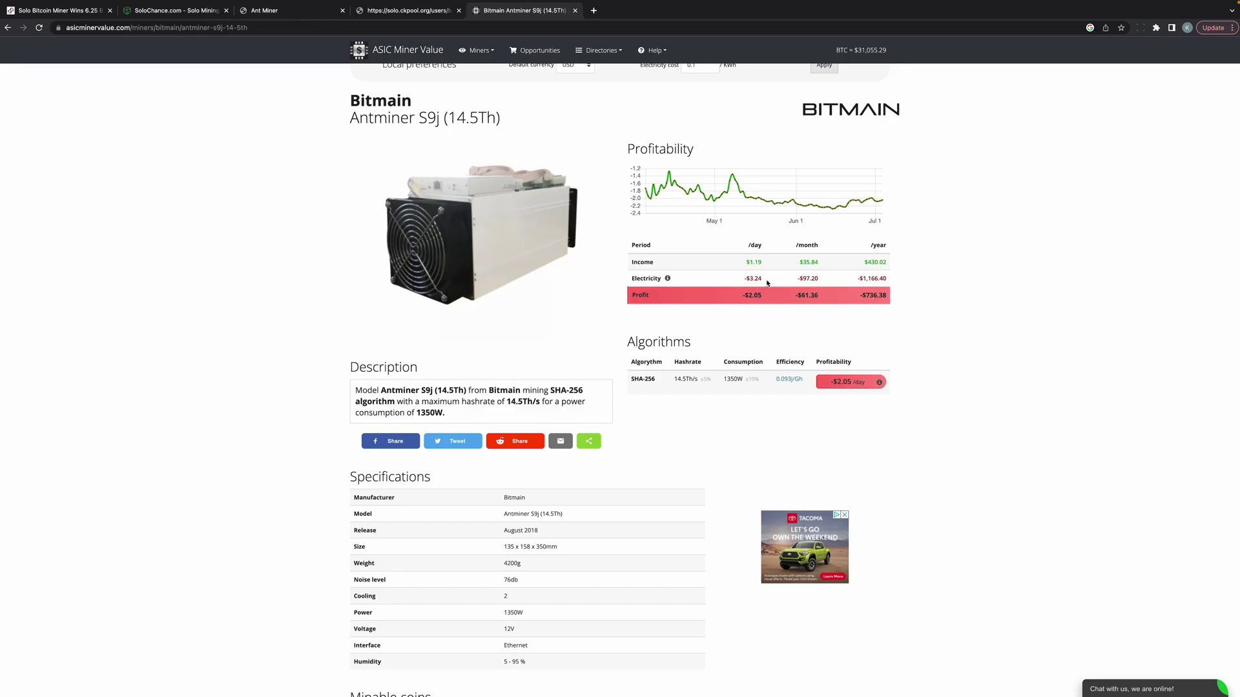
{"action": "scroll", "coordinate": [611, 448], "scroll_direction": "up", "scroll_amount": 1}
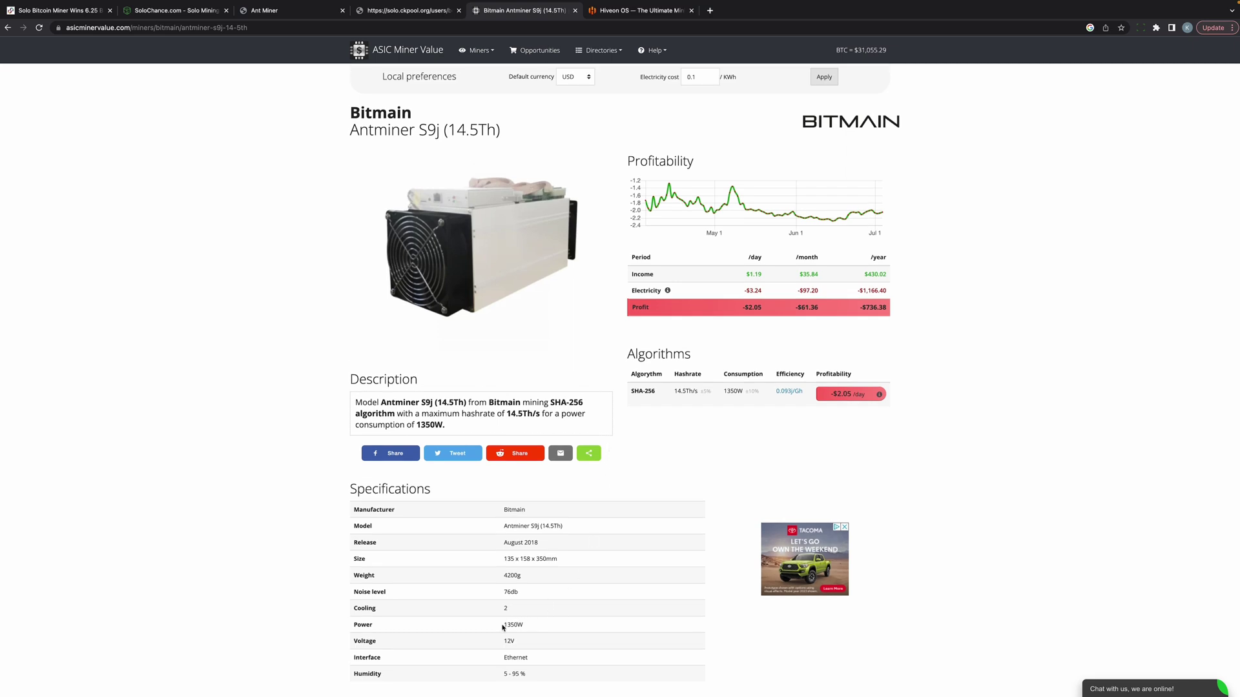
{"action": "left_click_drag", "start_coordinate": [503, 625], "coordinate": [533, 621]}
Step: Open Hiveon's ASIC Firmware page and pick the S9/S9j/S9i firmware table
{"action": "left_click", "coordinate": [635, 13]}
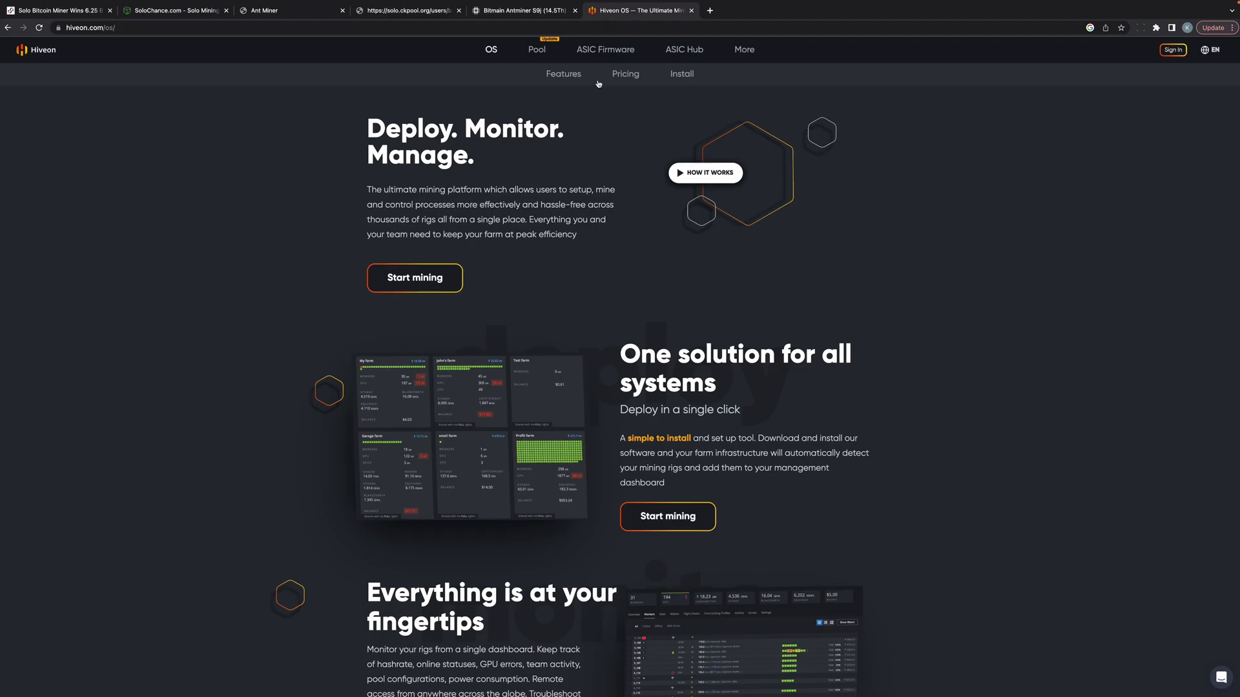
{"action": "left_click", "coordinate": [597, 50]}
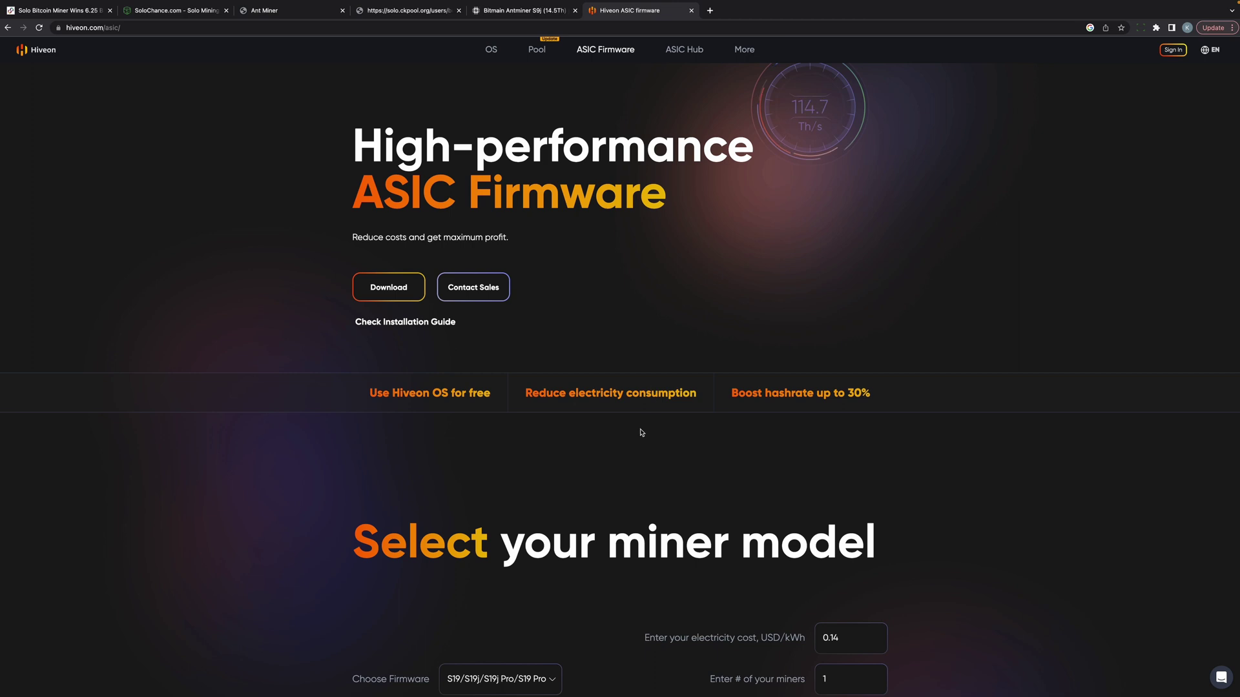
{"action": "scroll", "coordinate": [642, 433], "scroll_direction": "down", "scroll_amount": 3}
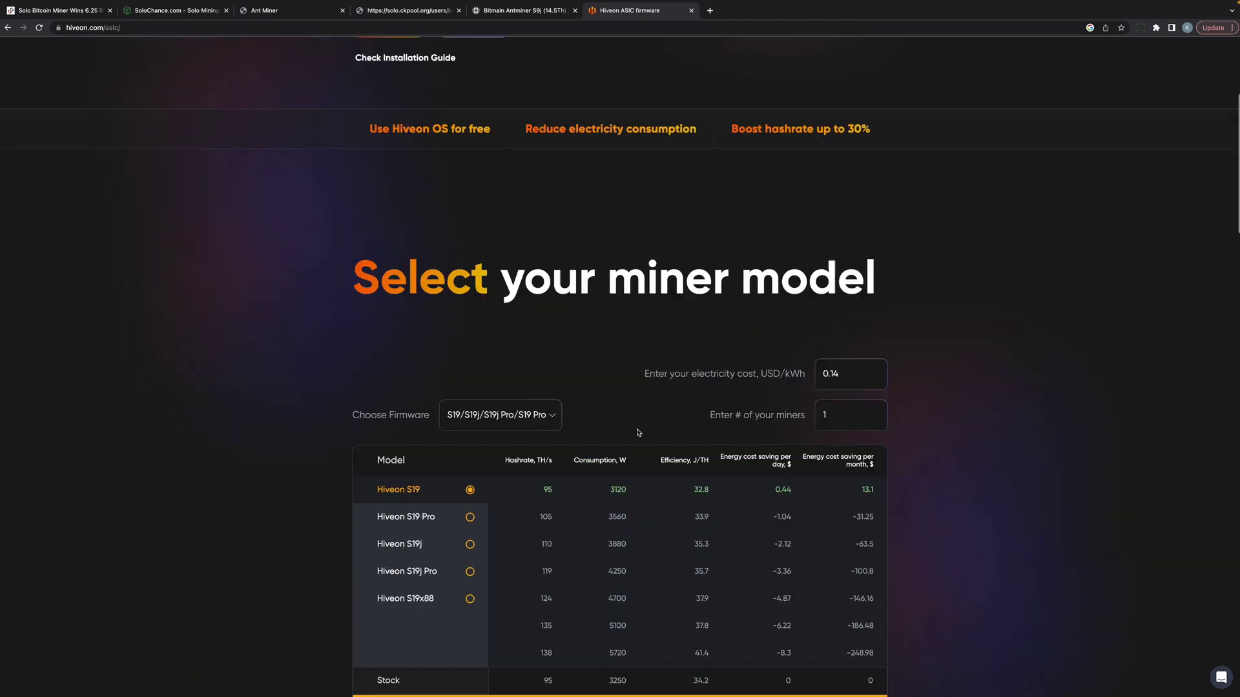
{"action": "left_click", "coordinate": [549, 466]}
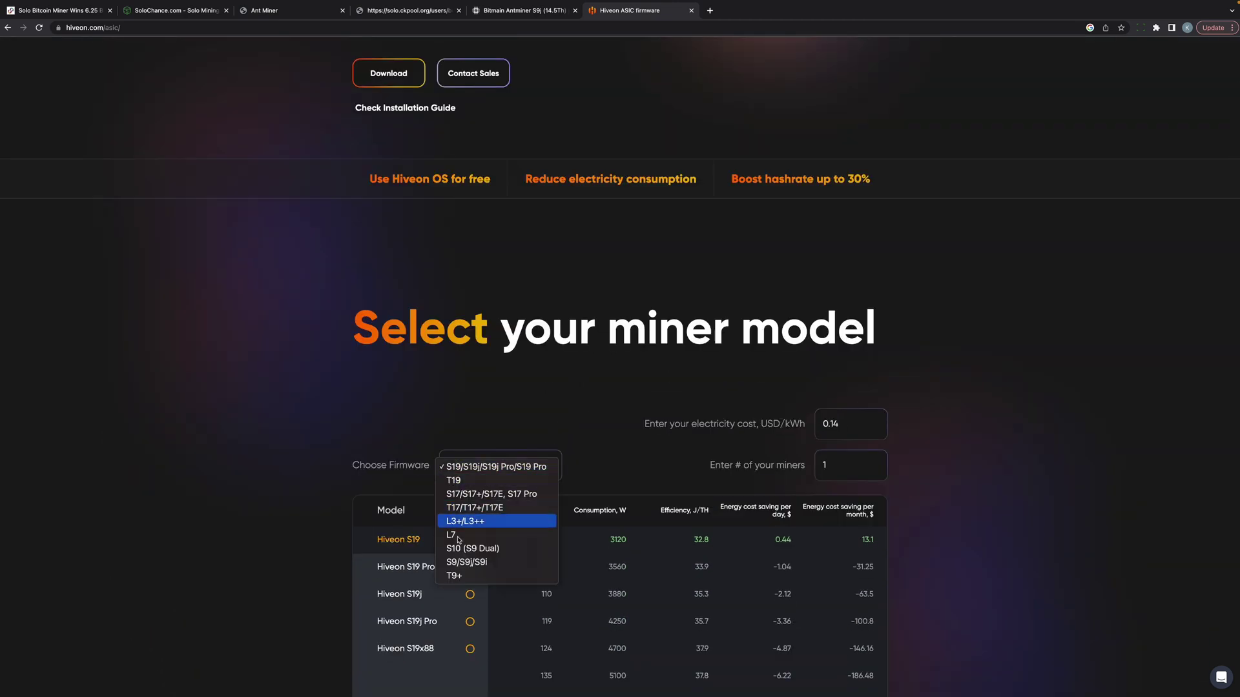
{"action": "left_click", "coordinate": [460, 561]}
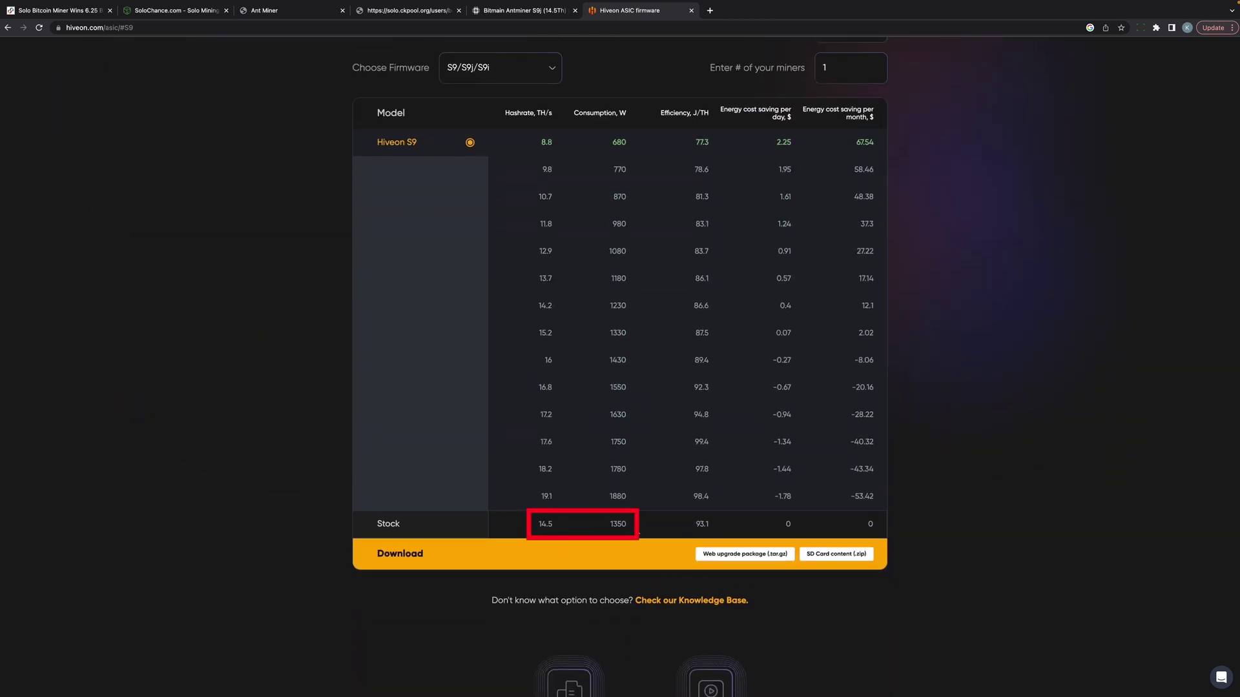
{"action": "scroll", "coordinate": [638, 535], "scroll_direction": "up", "scroll_amount": 1}
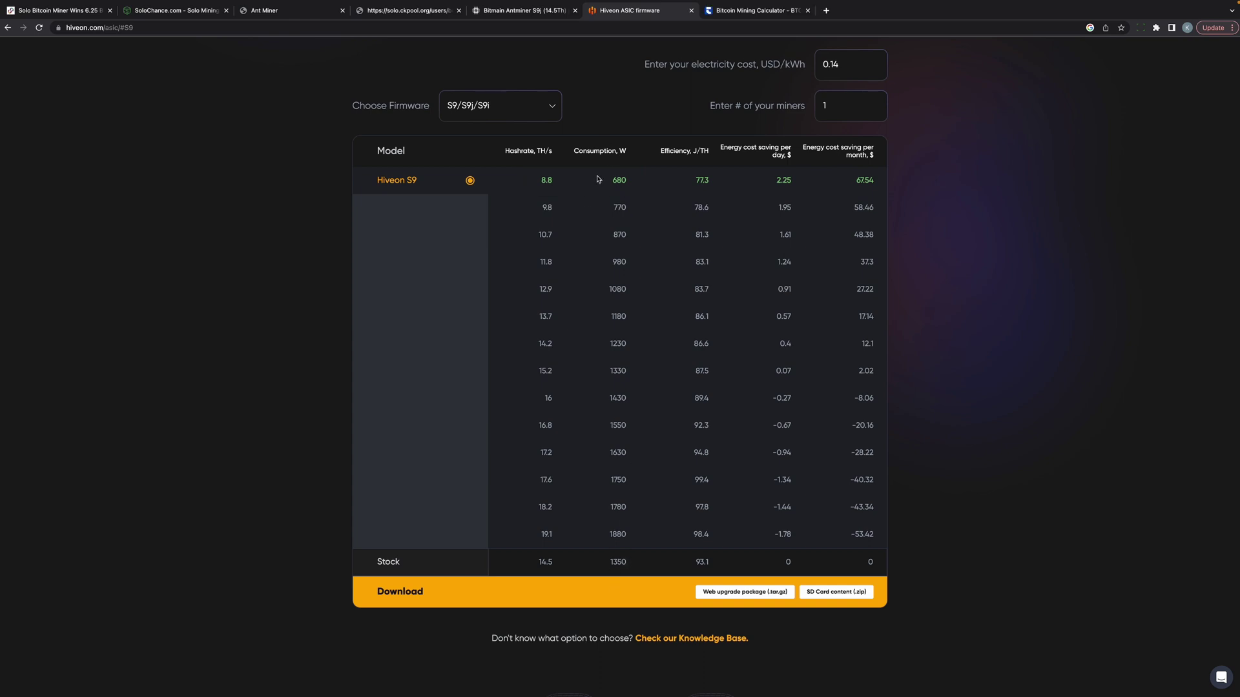
Step: Set the CoinWarz hashrate to 14.5 TH/s and power to 1350 W
{"action": "left_click", "coordinate": [752, 10]}
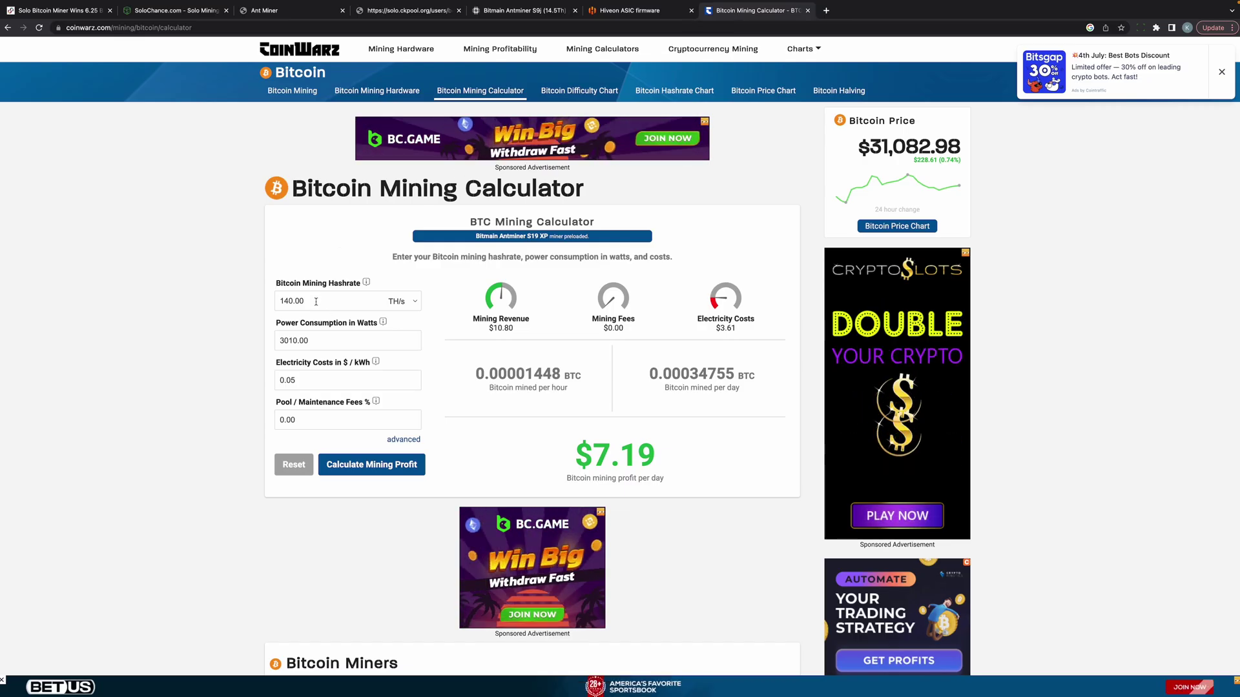
{"action": "left_click_drag", "start_coordinate": [316, 301], "coordinate": [271, 301]}
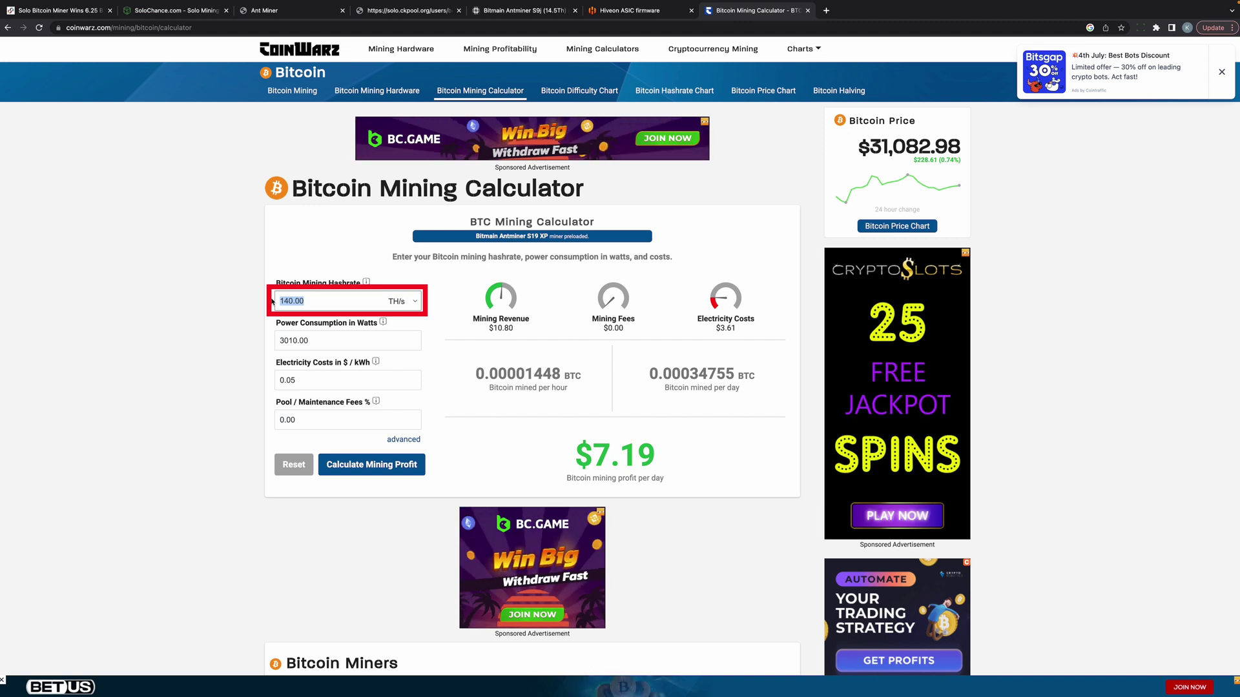
{"action": "type", "text": "14"}
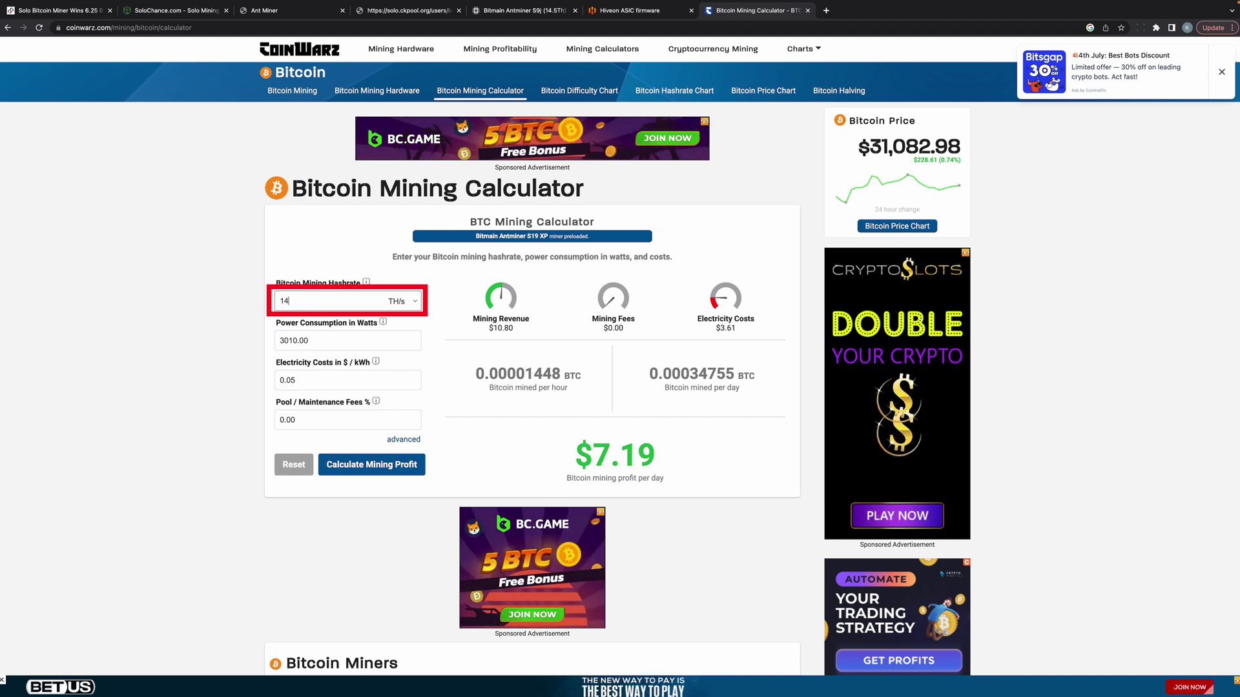
{"action": "type", "text": ".5"}
{"action": "left_click_drag", "start_coordinate": [313, 341], "coordinate": [261, 343]}
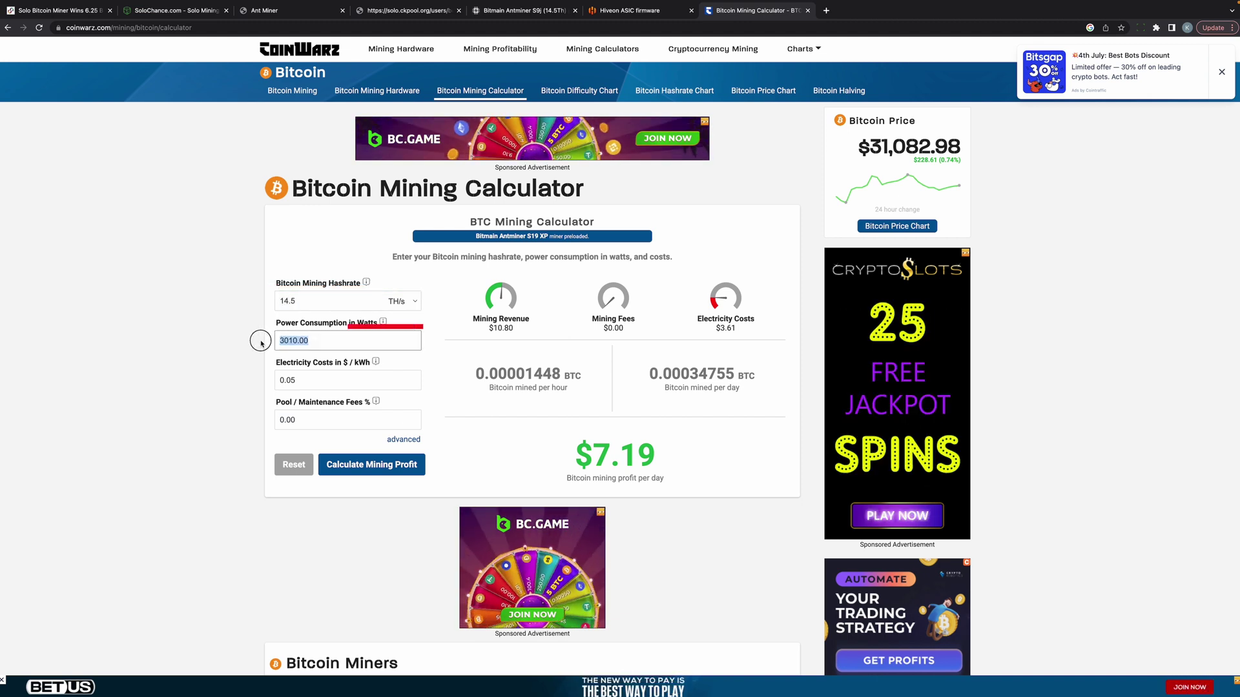
{"action": "type", "text": "13"}
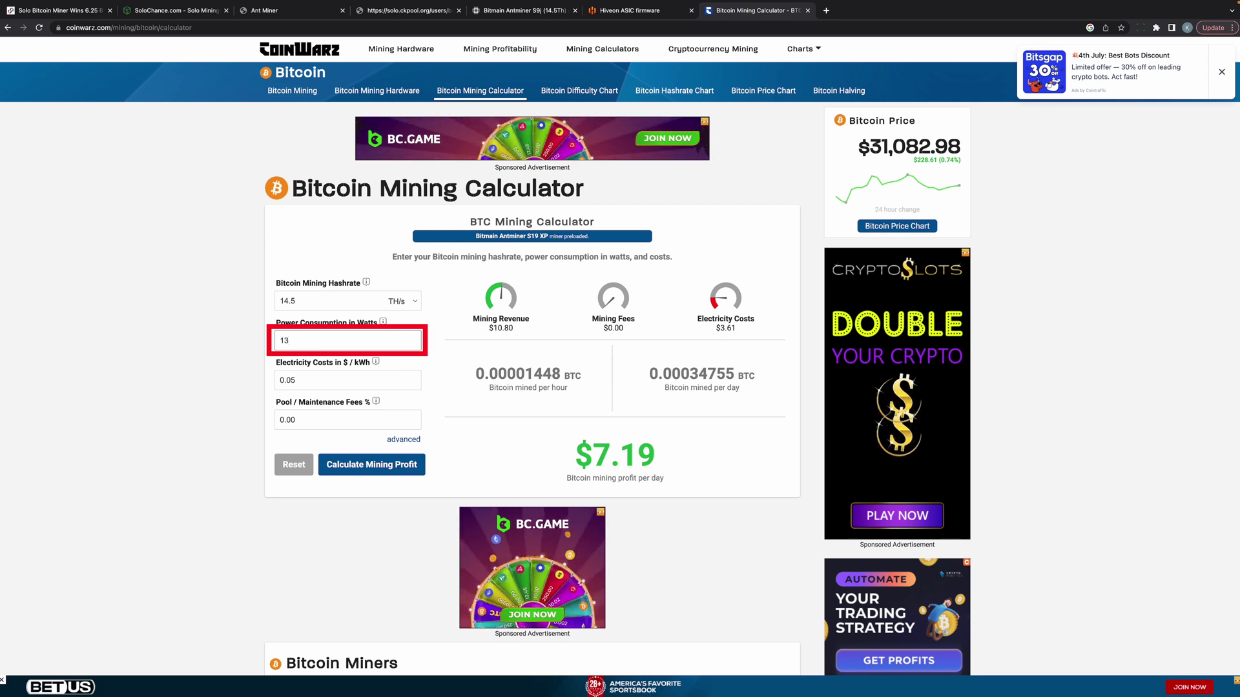
{"action": "type", "text": "50"}
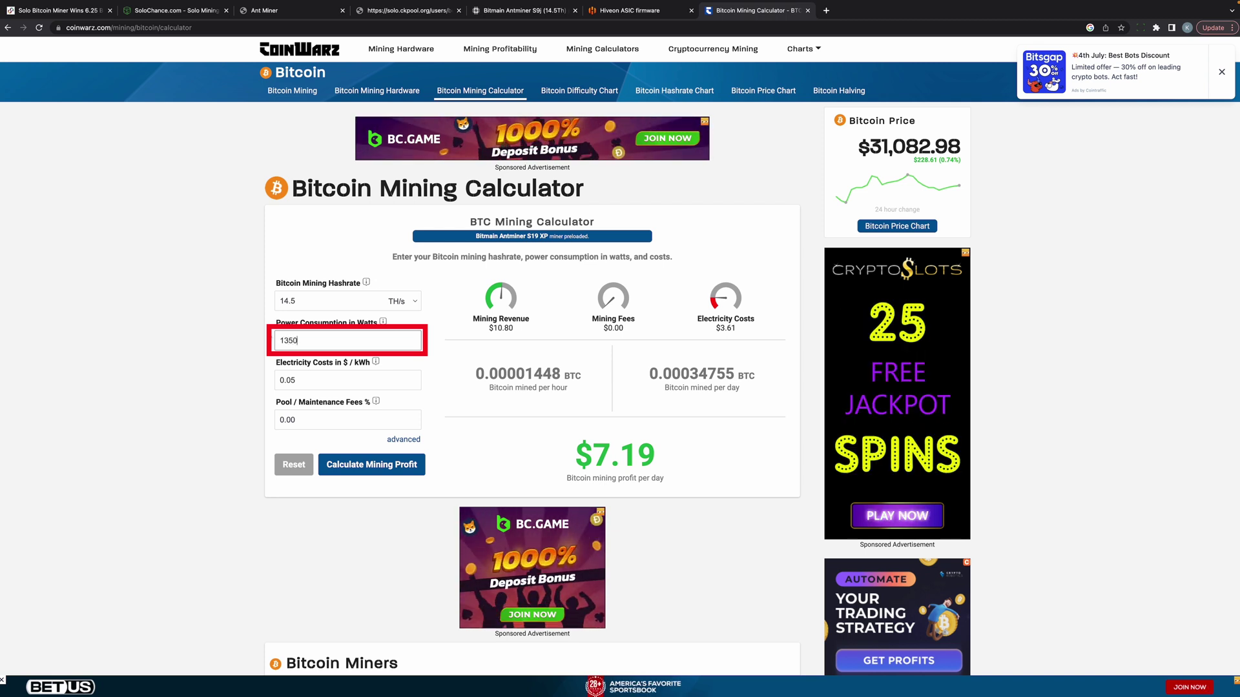
{"action": "key", "text": "Return"}
Step: Set electricity cost to $0.10/kWh and calculate, highlighting the $3.24 electricity cost
{"action": "left_click", "coordinate": [310, 366]}
{"action": "key", "text": "BackSpace"}
{"action": "key", "text": "BackSpace"}
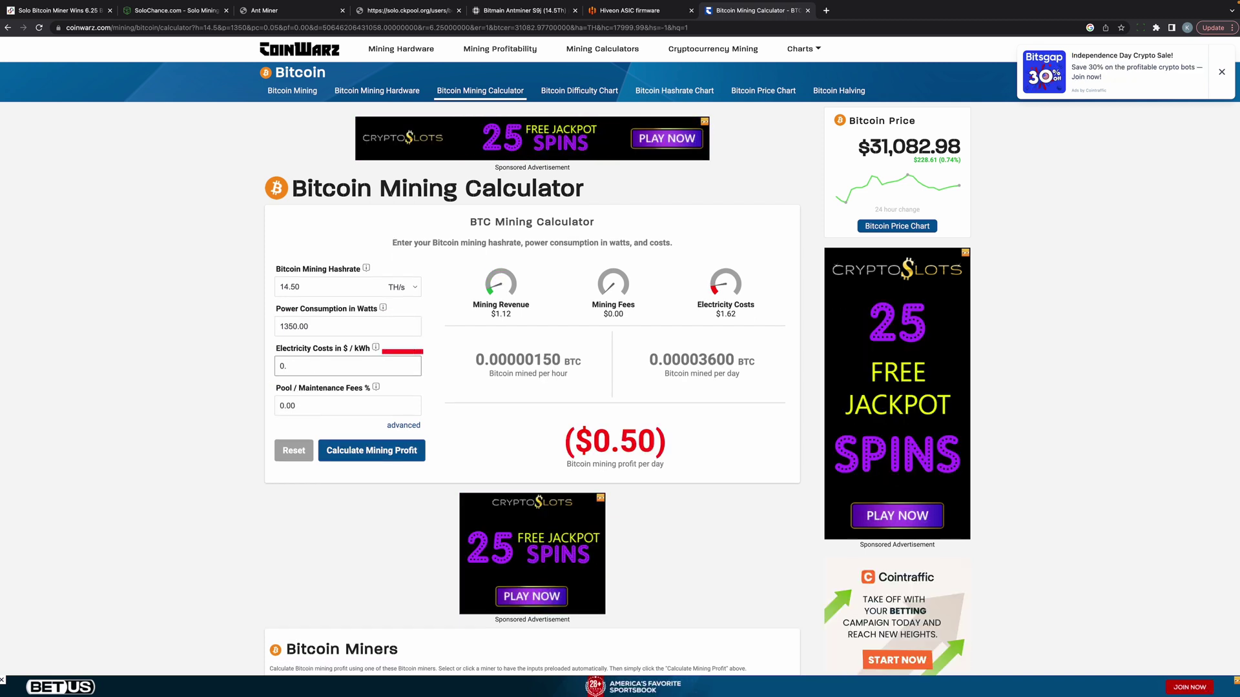
{"action": "type", "text": "10"}
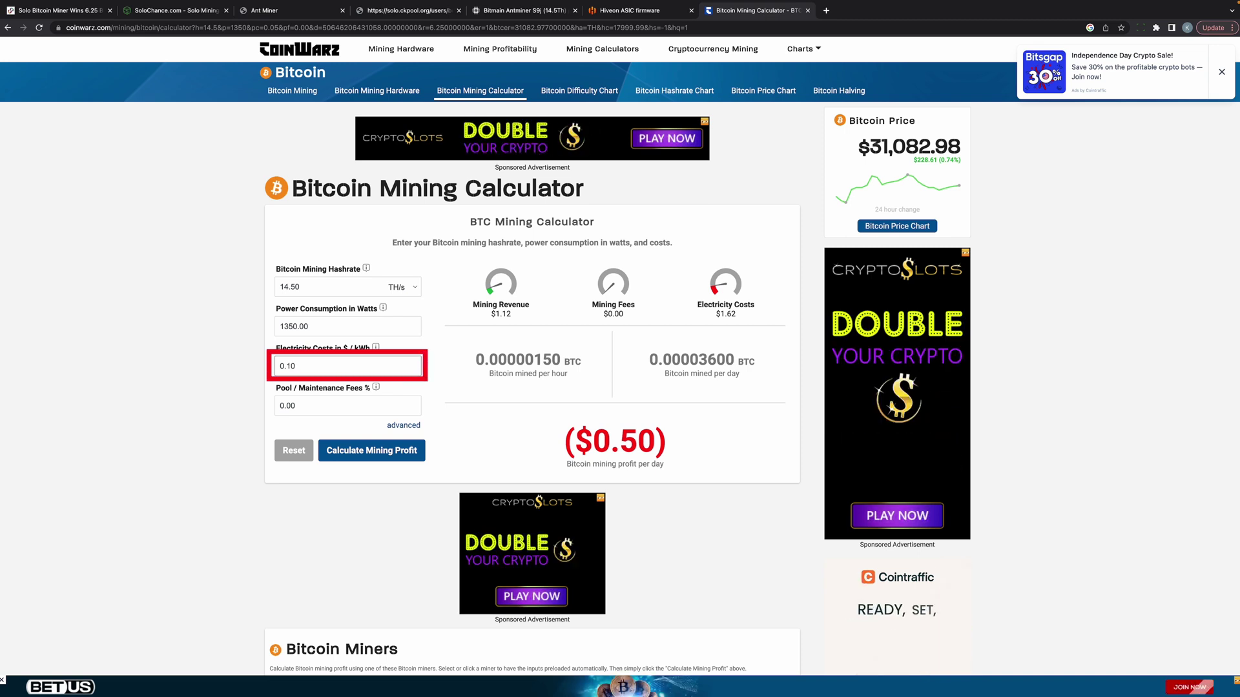
{"action": "left_click", "coordinate": [370, 457]}
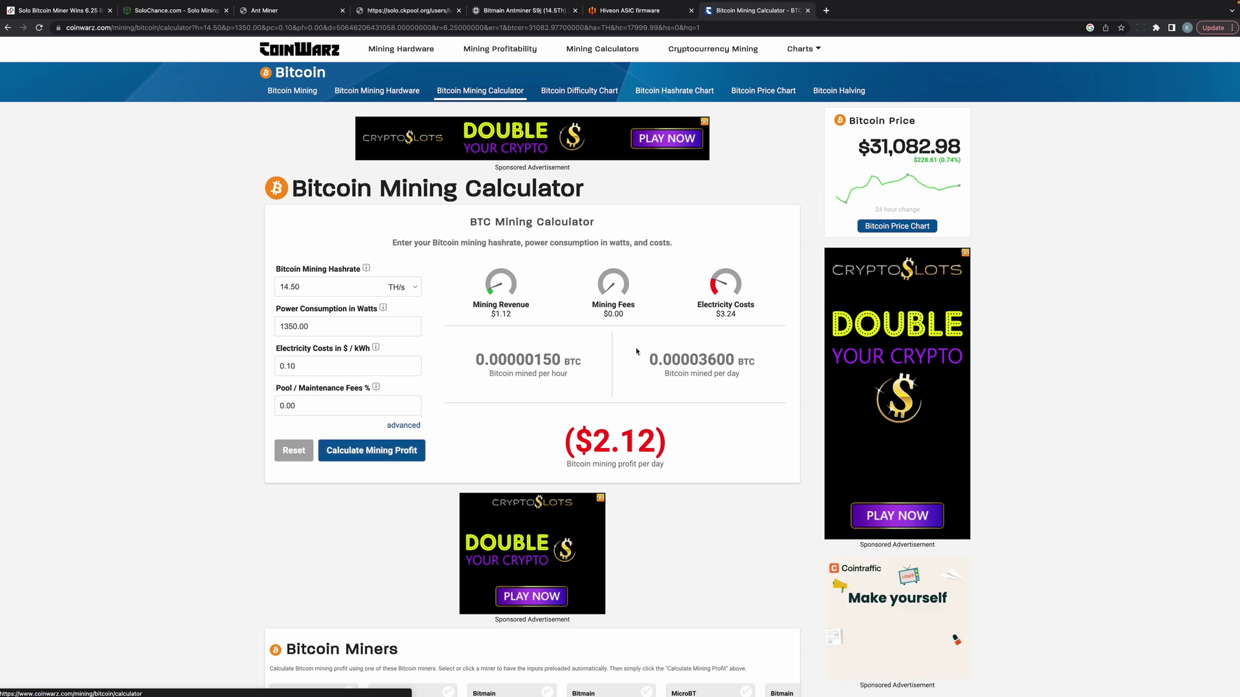
{"action": "double_click", "coordinate": [730, 314]}
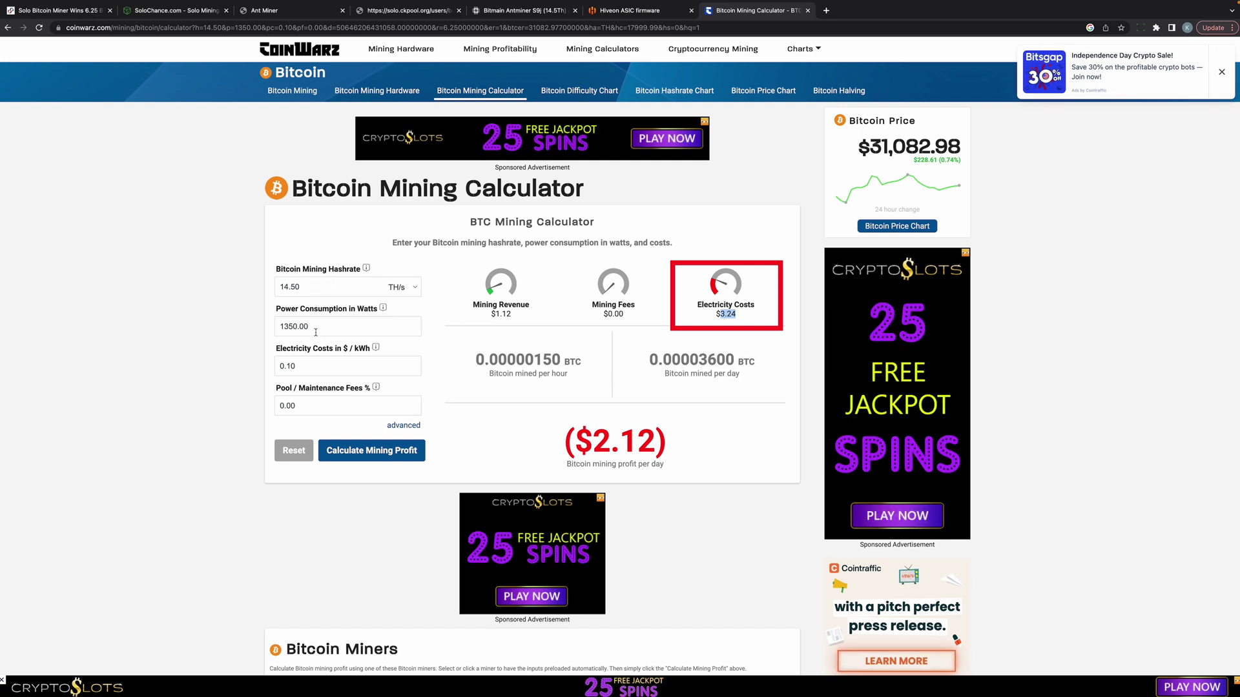
Step: Recalculate CoinWarz profit for 8.8 TH/s at 680 W, noting $1.63 electricity, then return to SoloChance
{"action": "left_click", "coordinate": [311, 287]}
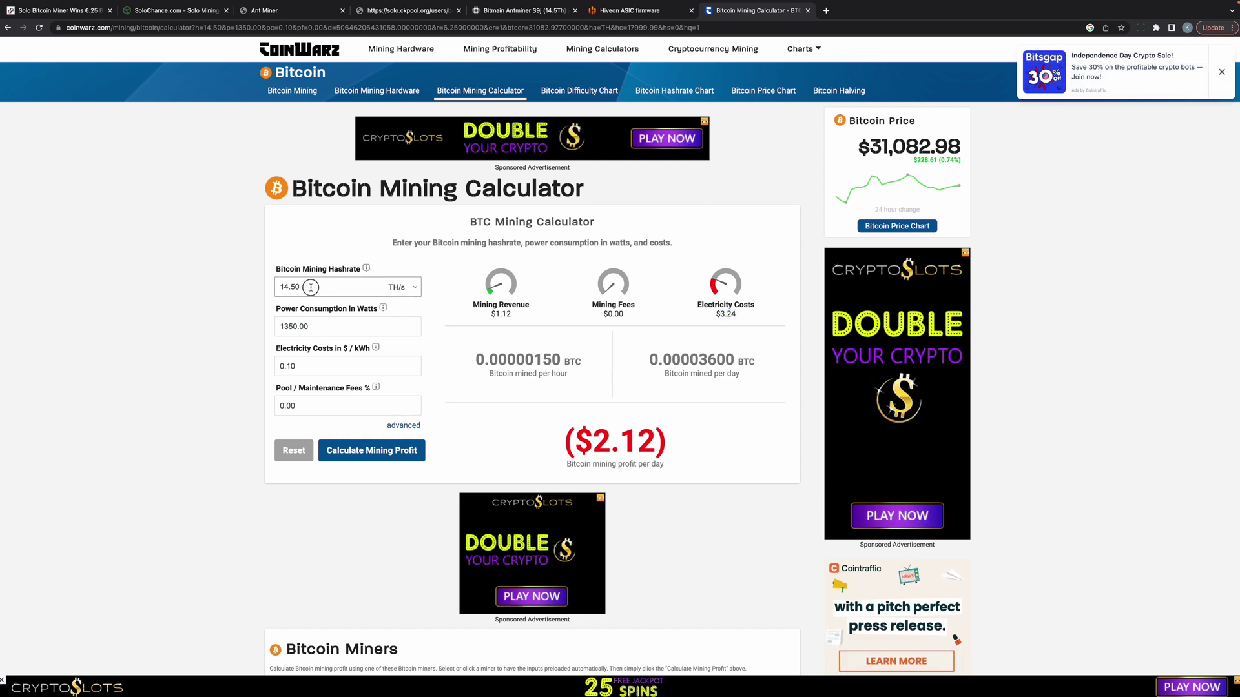
{"action": "left_click_drag", "start_coordinate": [311, 287], "coordinate": [264, 290]}
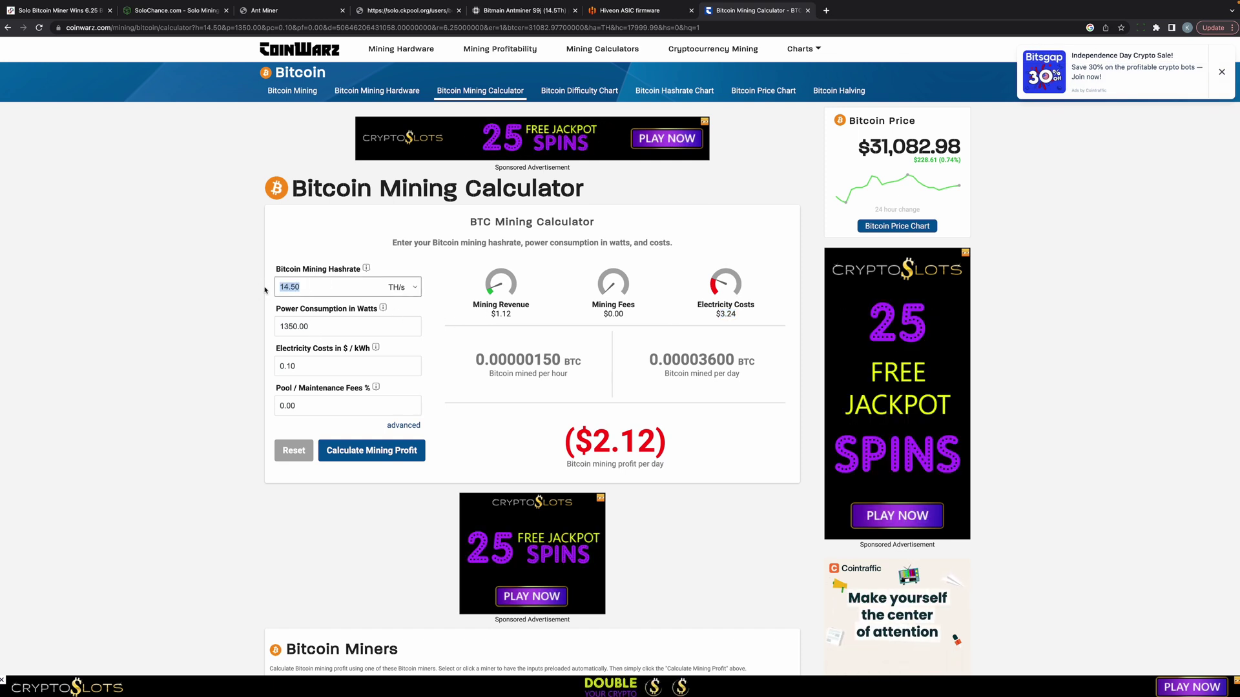
{"action": "type", "text": "8.8"}
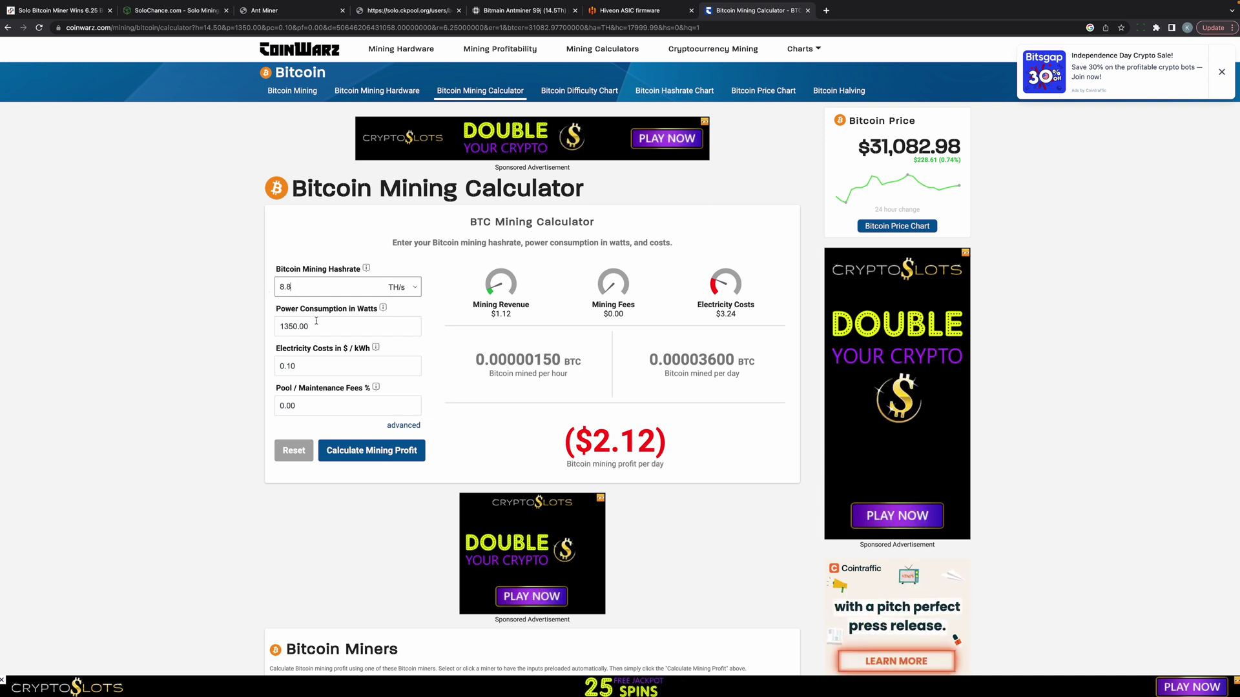
{"action": "left_click_drag", "start_coordinate": [316, 327], "coordinate": [271, 327]}
{"action": "type", "text": "6"}
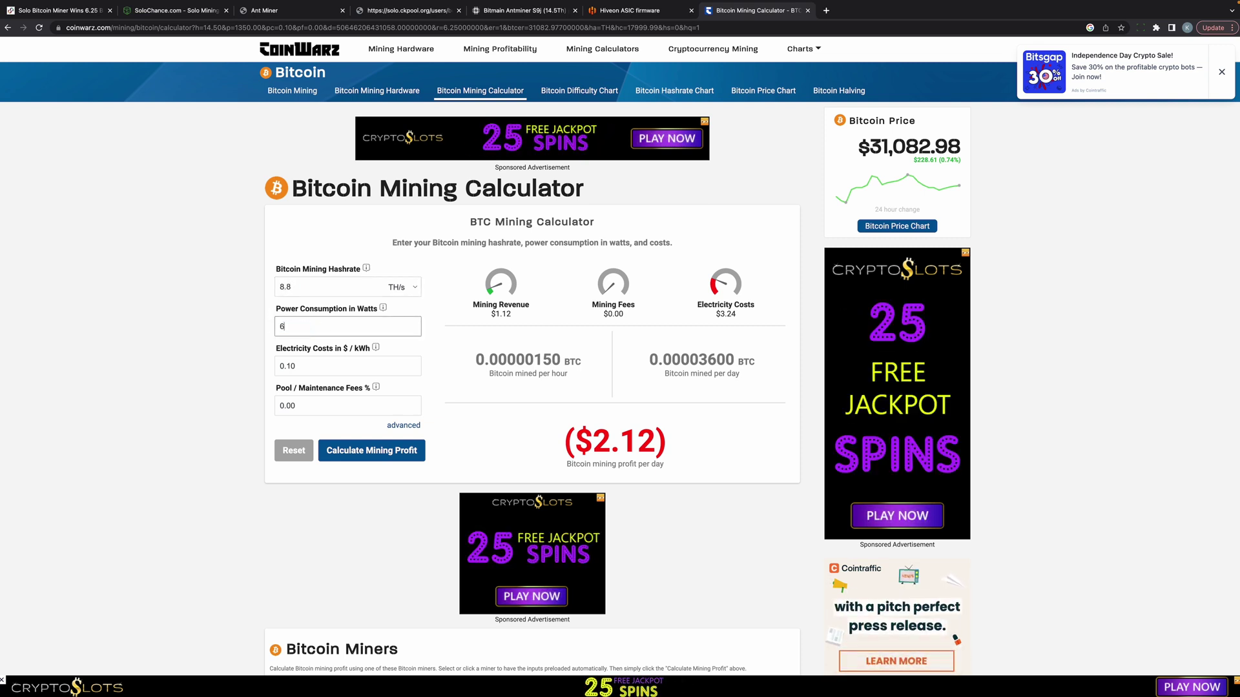
{"action": "type", "text": "80"}
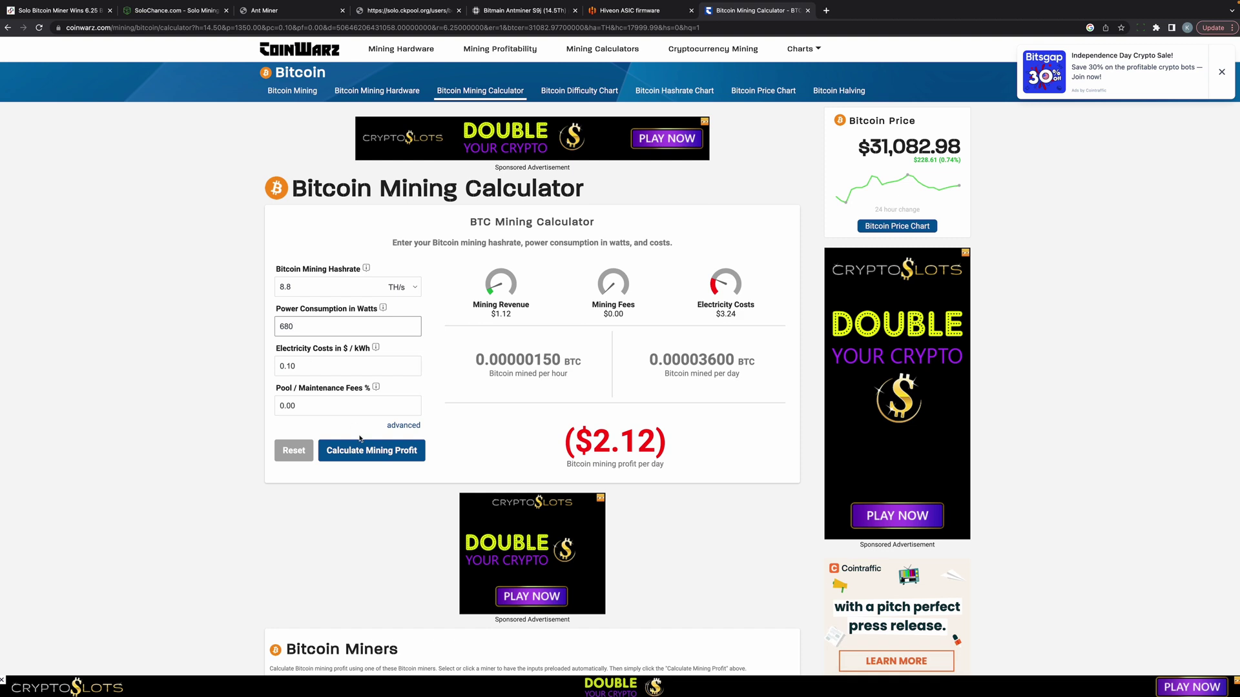
{"action": "left_click", "coordinate": [359, 450]}
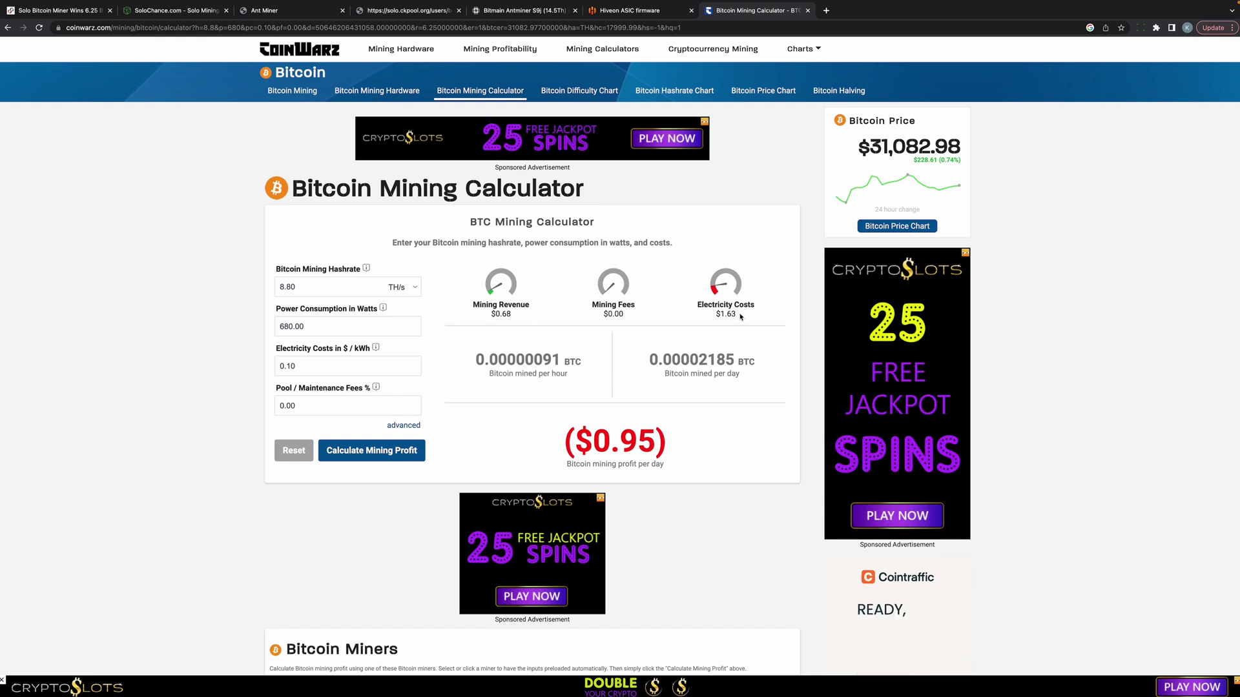
{"action": "left_click_drag", "start_coordinate": [741, 316], "coordinate": [714, 315]}
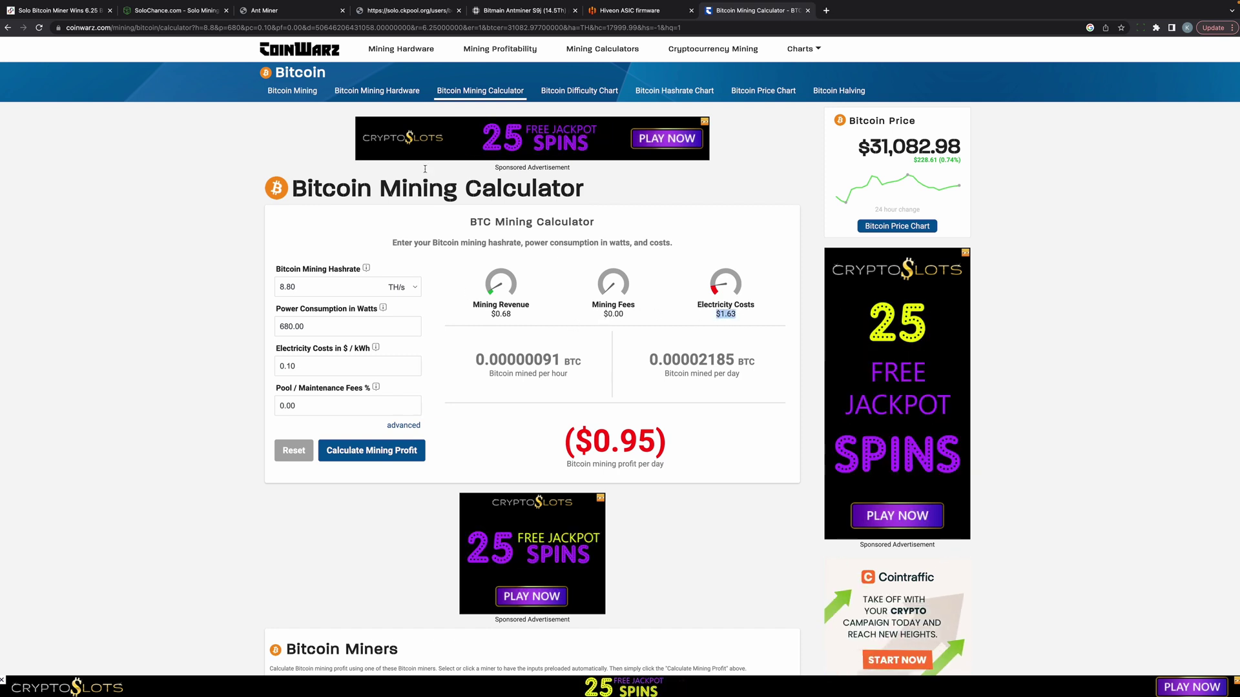
{"action": "left_click", "coordinate": [173, 10]}
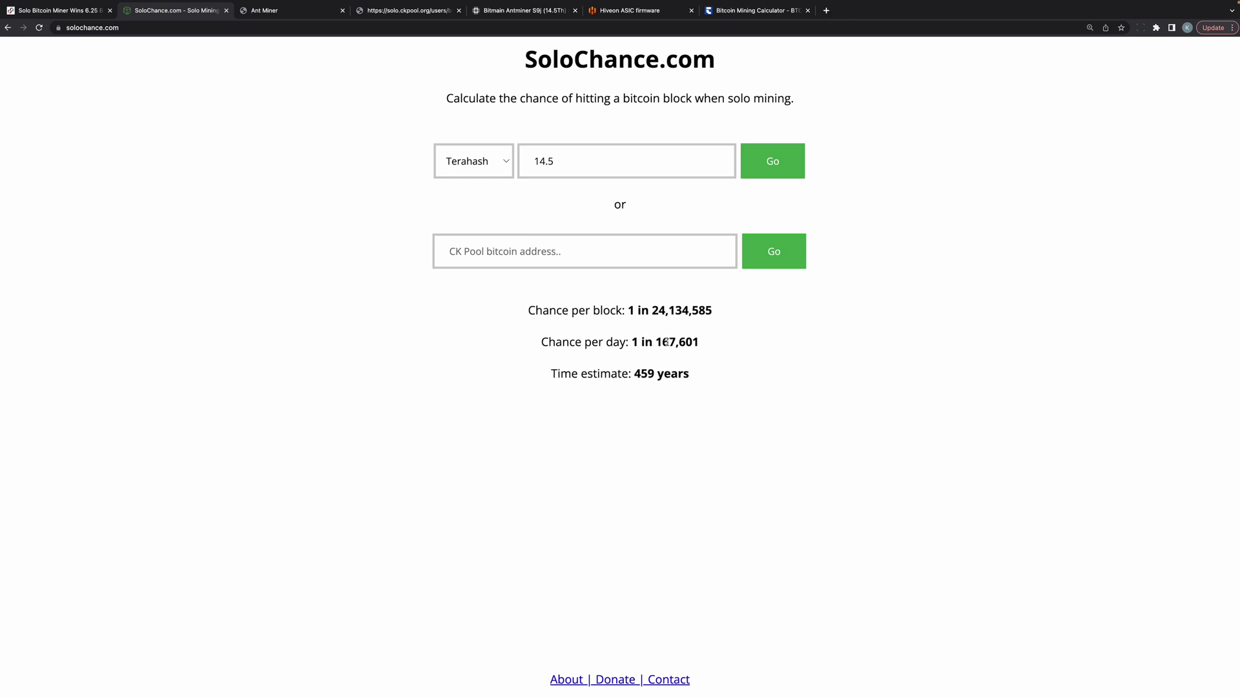
Step: Recalculate SoloChance odds for 8.8 TH (1 in 39,767,214, ~757 years), then return to the Hiveon page
{"action": "double_click", "coordinate": [525, 160]}
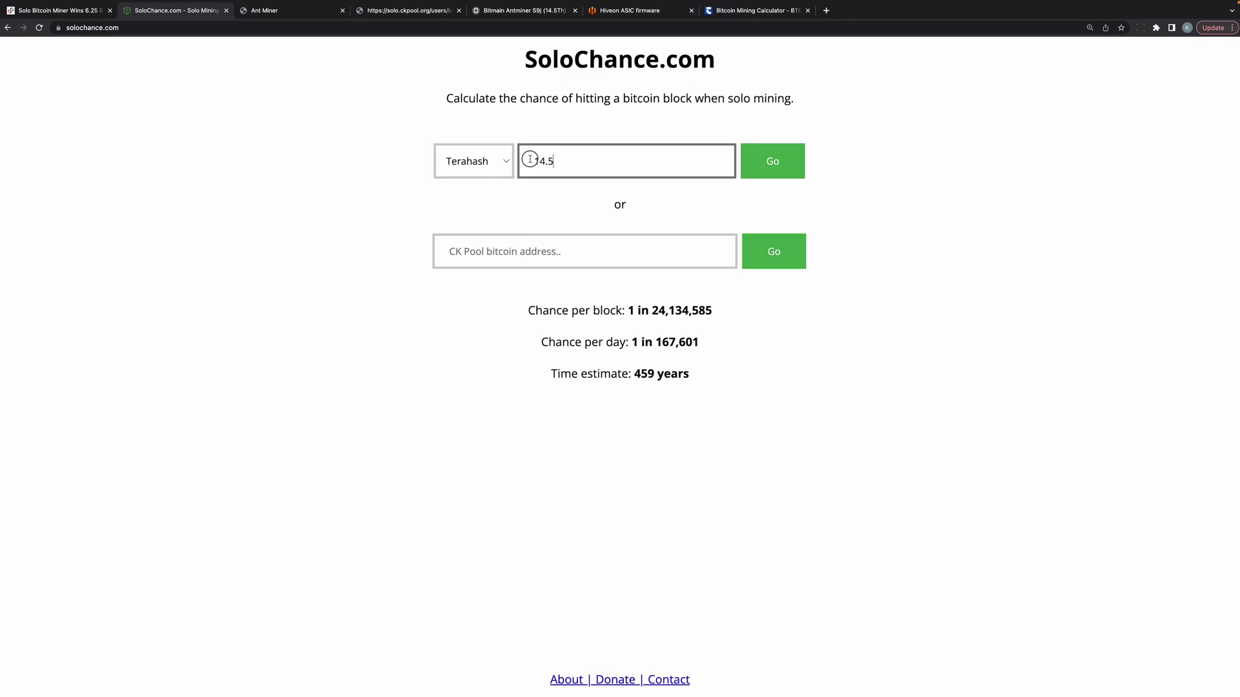
{"action": "type", "text": "8.8"}
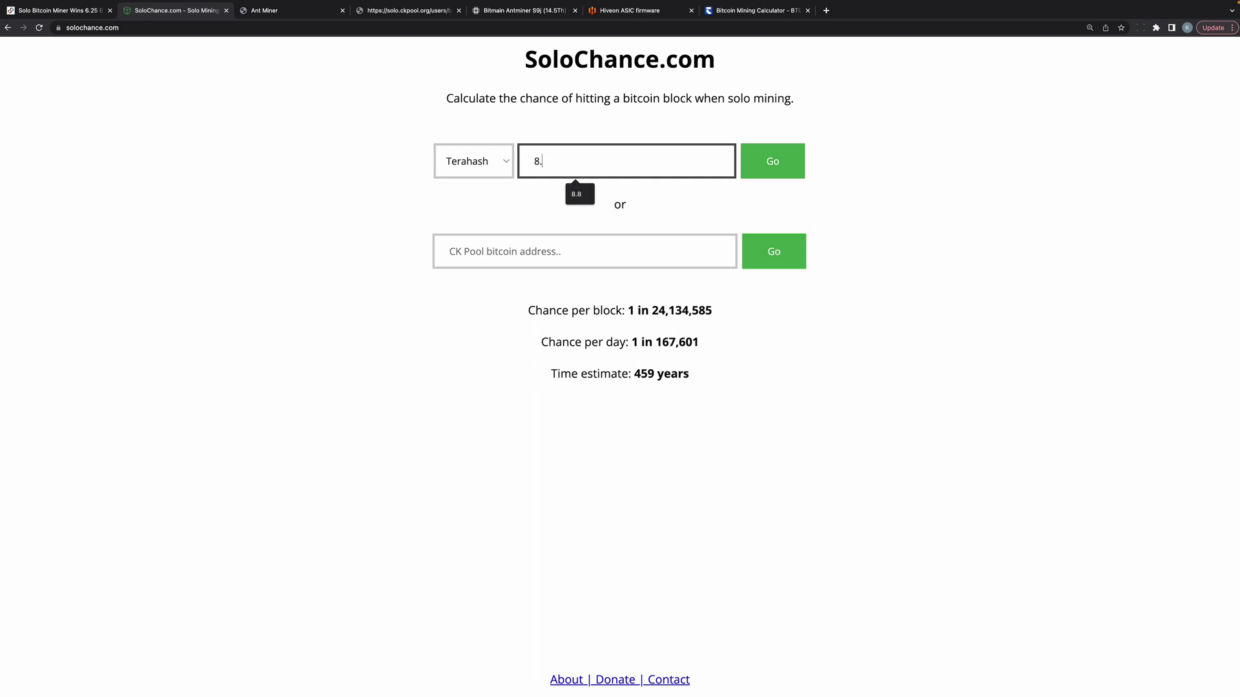
{"action": "left_click", "coordinate": [769, 164]}
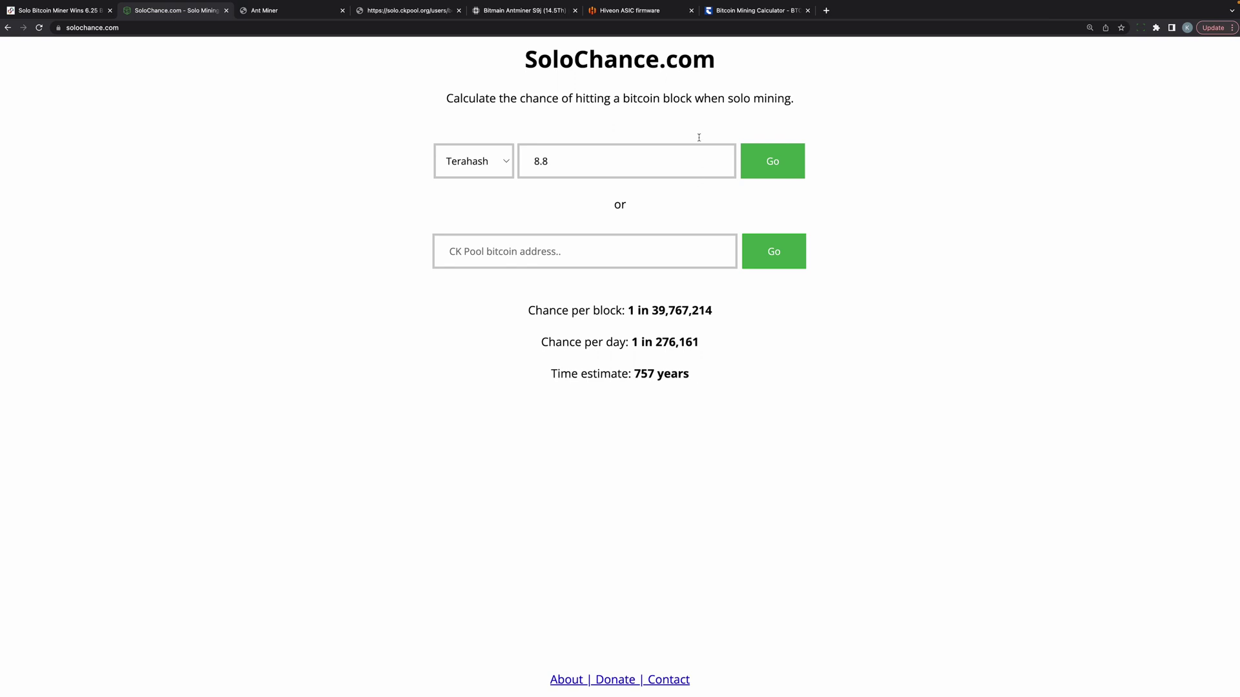
{"action": "left_click", "coordinate": [766, 13]}
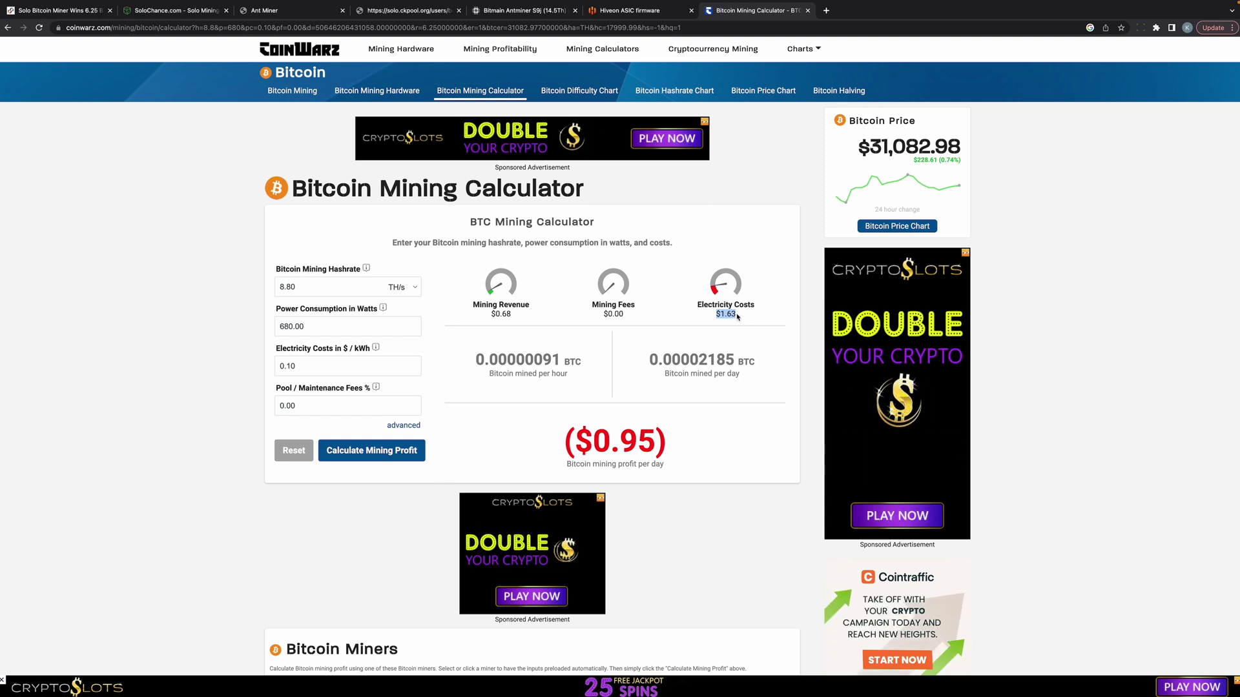
{"action": "key", "text": "ctrl+shift+Tab"}
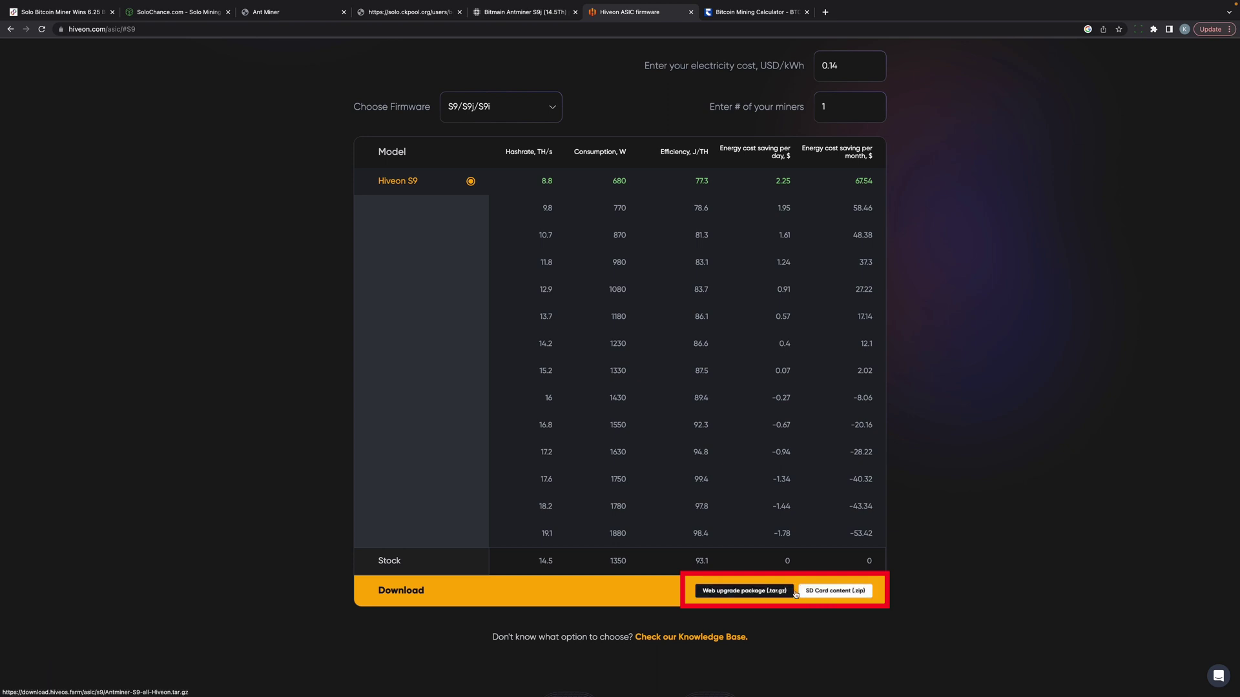
Step: Download Hiveon's S9 web upgrade package (.tar.gz) and bring up the Antminer's System Overview page
{"action": "left_click", "coordinate": [721, 594]}
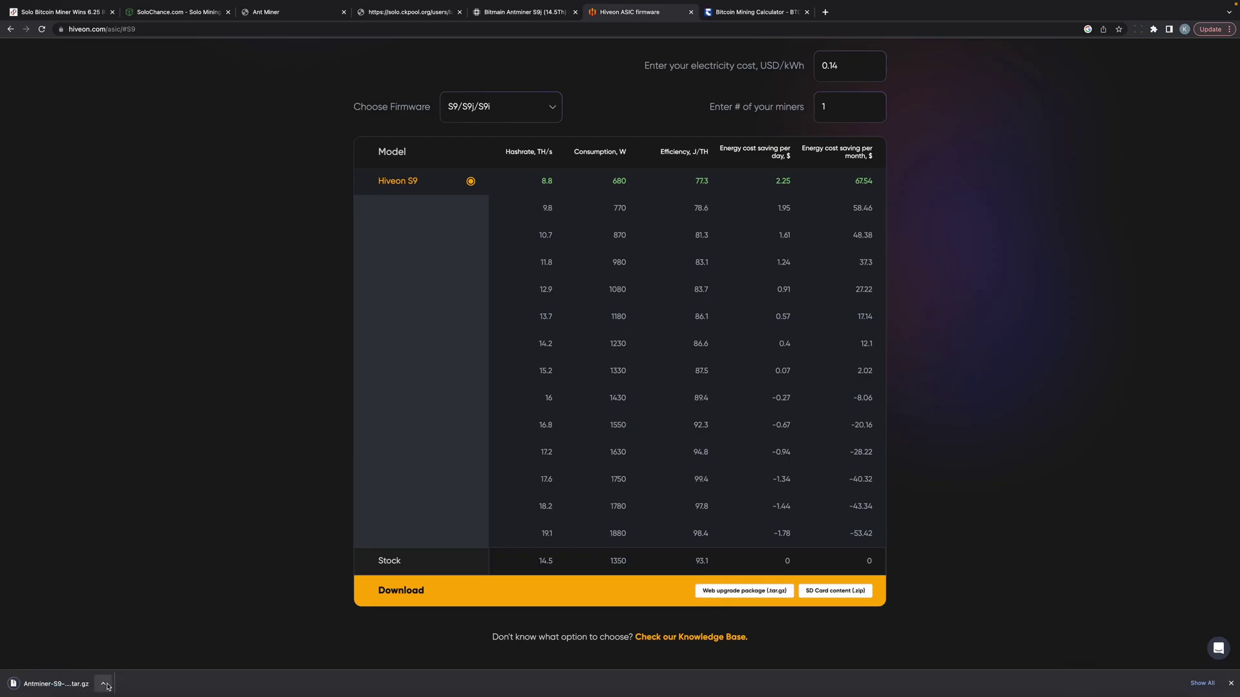
{"action": "left_click", "coordinate": [104, 684]}
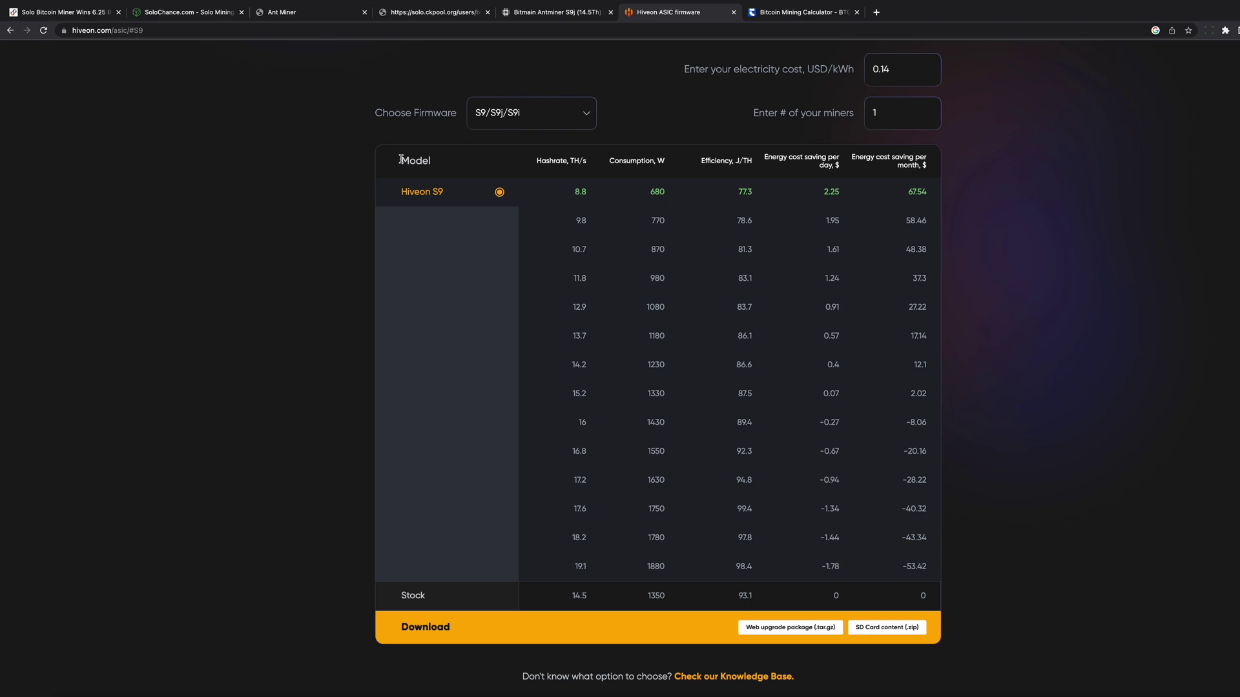
{"action": "left_click", "coordinate": [314, 16]}
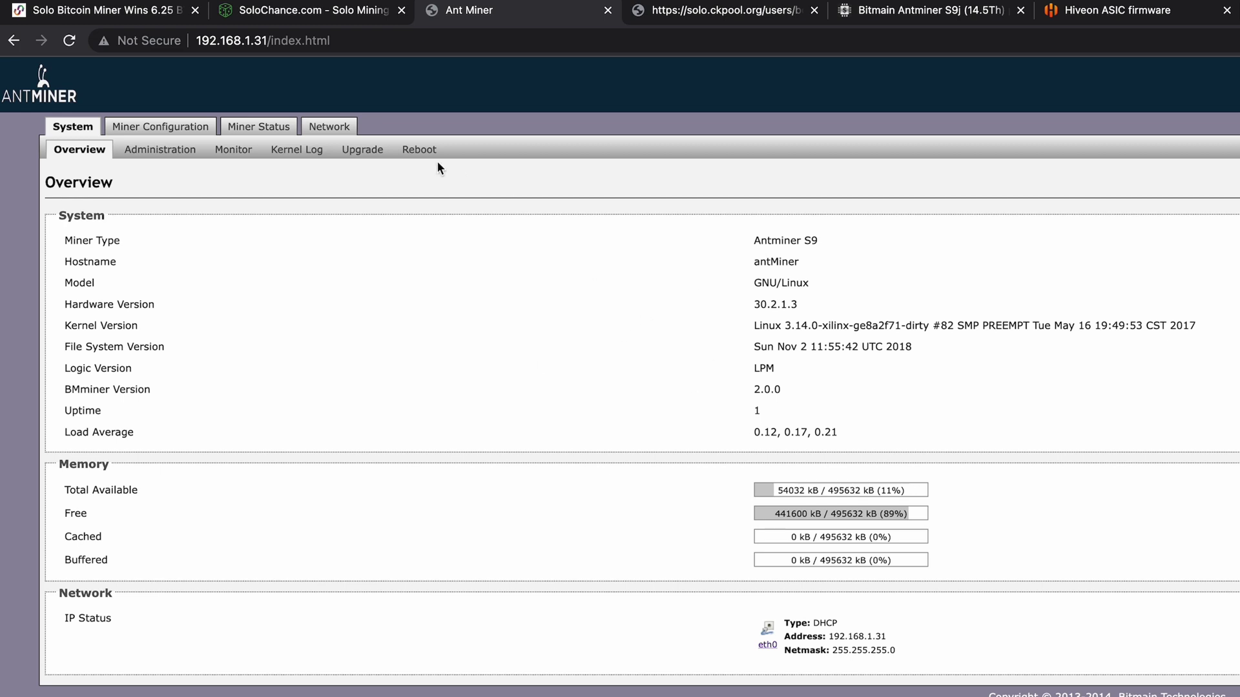
Step: Flash the downloaded Hiveon .tar.gz image via System > Upgrade and confirm replacing the firmware
{"action": "left_click", "coordinate": [364, 155]}
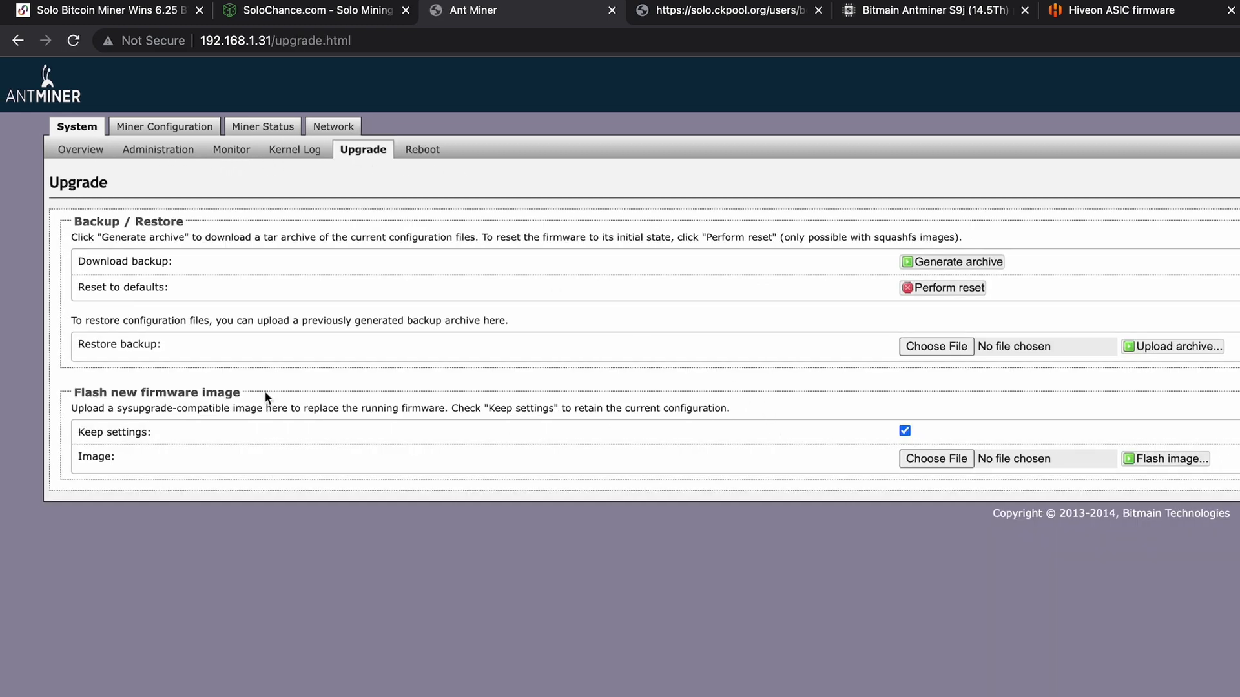
{"action": "left_click", "coordinate": [911, 457]}
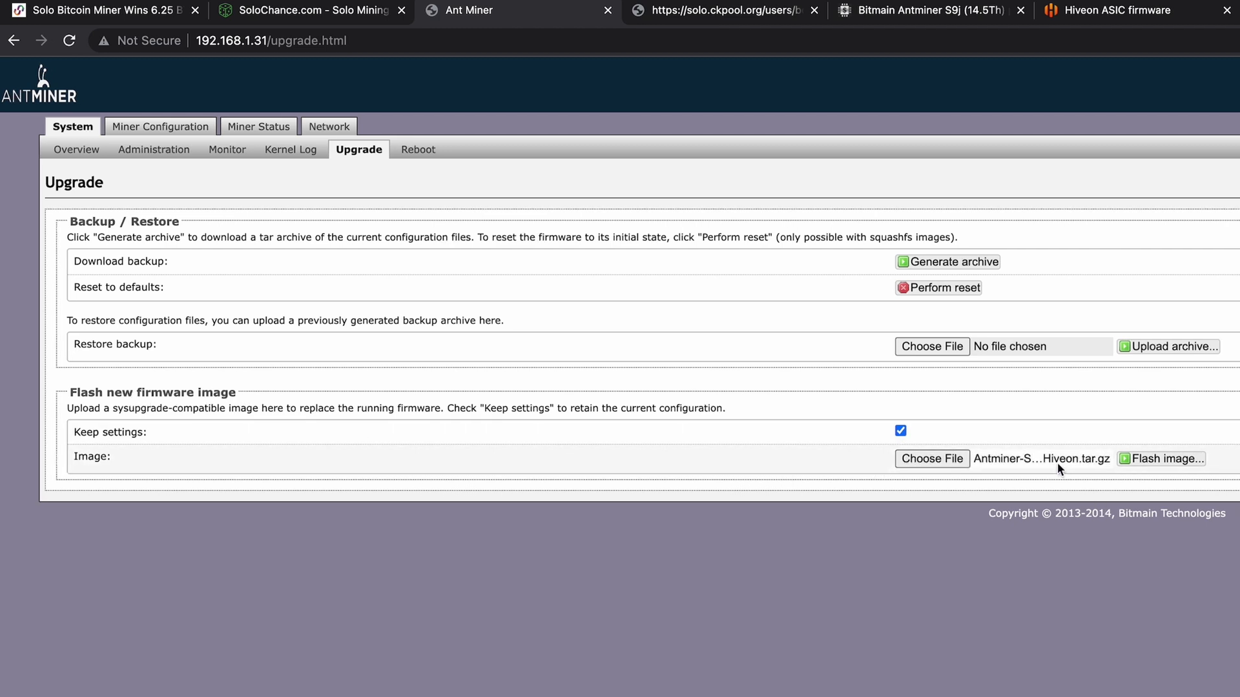
{"action": "left_click", "coordinate": [1167, 460]}
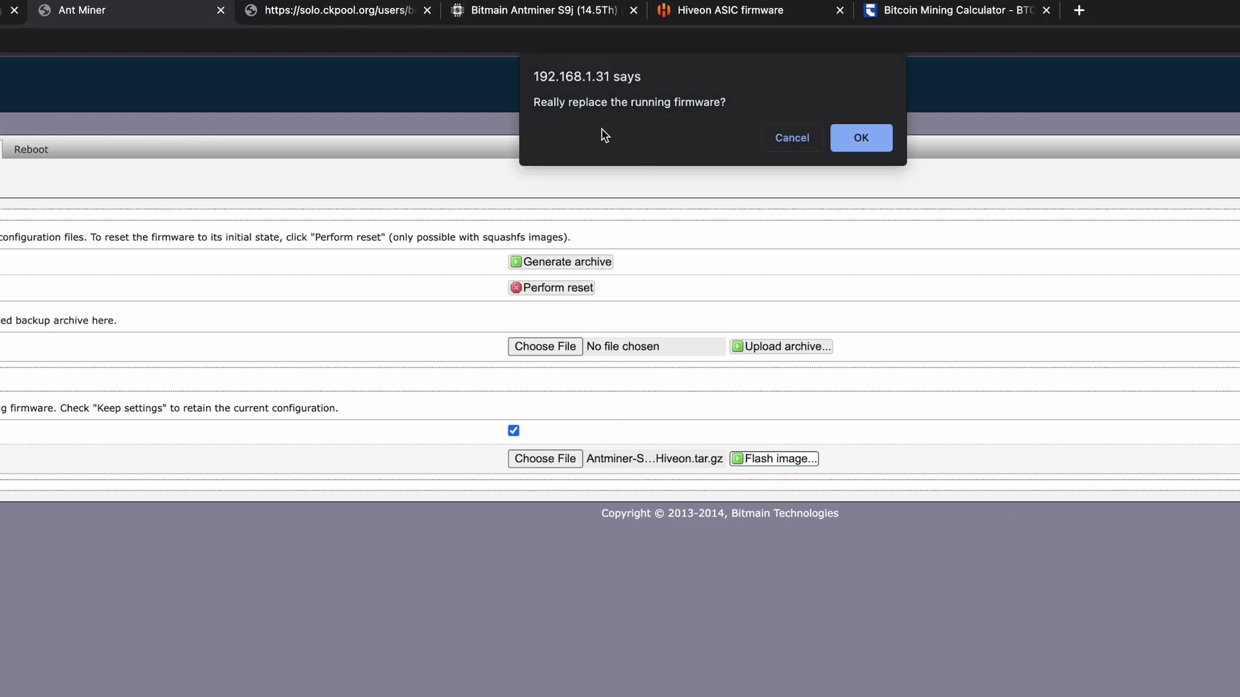
{"action": "left_click", "coordinate": [878, 143]}
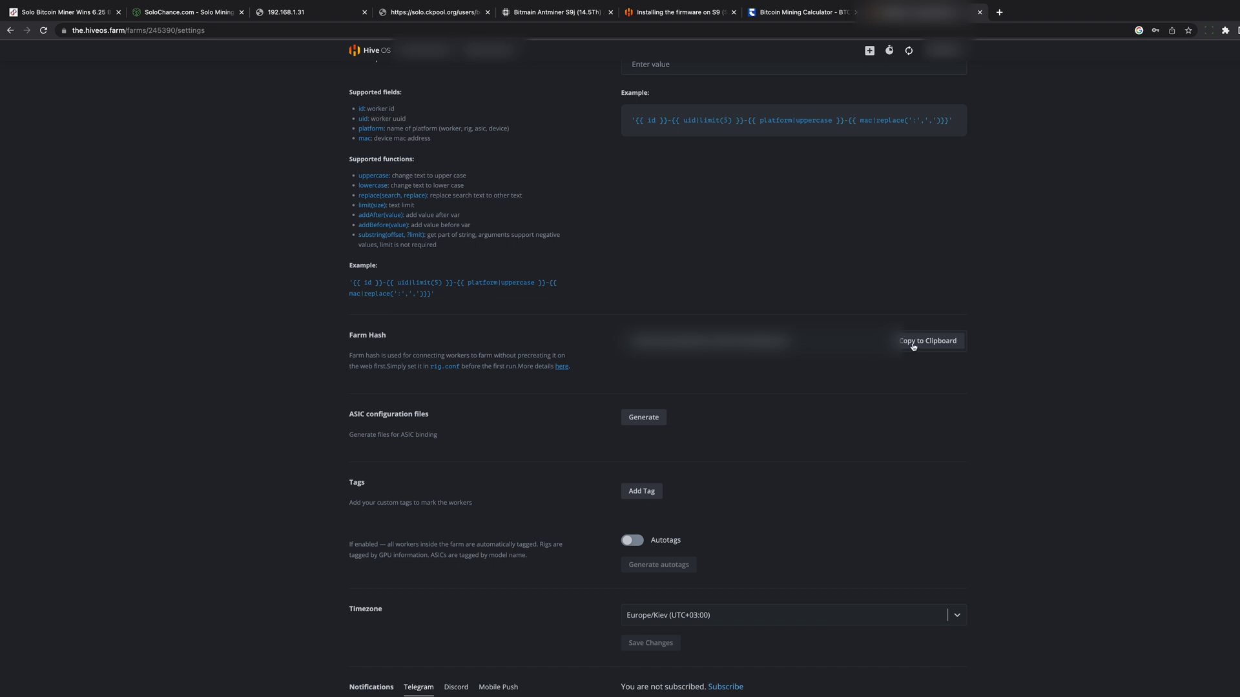
Step: Paste the copied farm hash into the miner's Hive OS FARM_HASH field, then return to the Farms overview
{"action": "left_click", "coordinate": [928, 341]}
{"action": "left_click", "coordinate": [287, 12]}
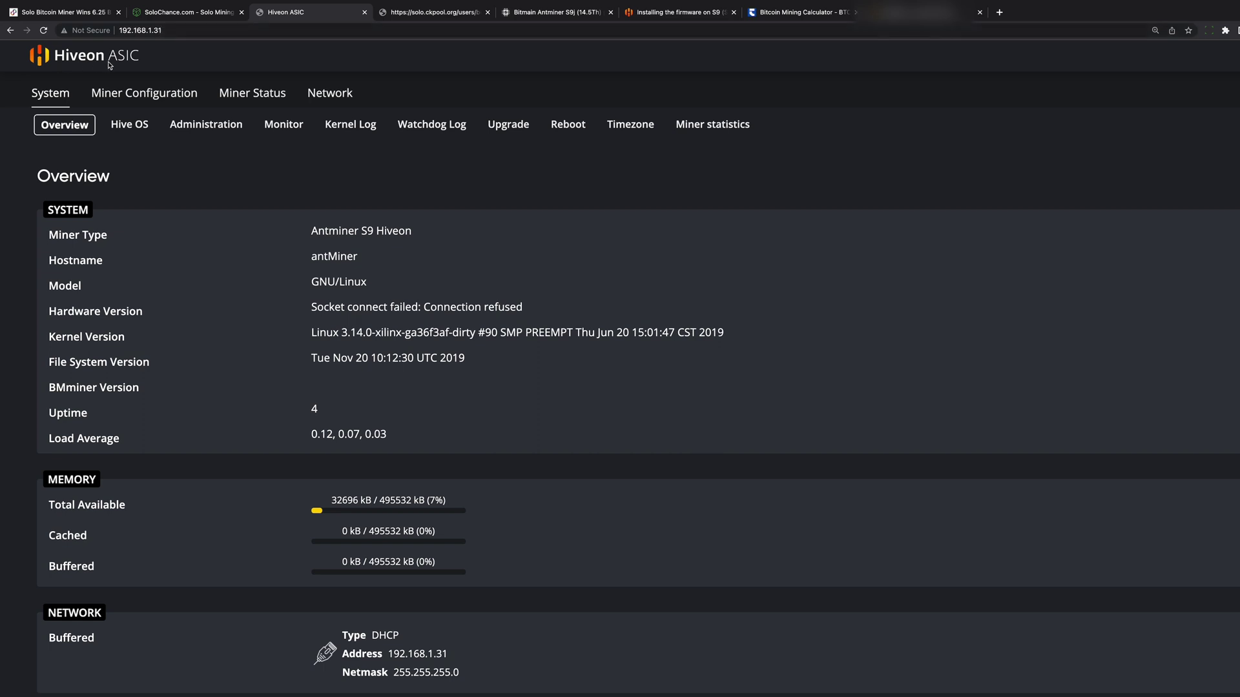
{"action": "left_click", "coordinate": [132, 126]}
{"action": "left_click", "coordinate": [350, 239]}
{"action": "key", "text": "super+v"}
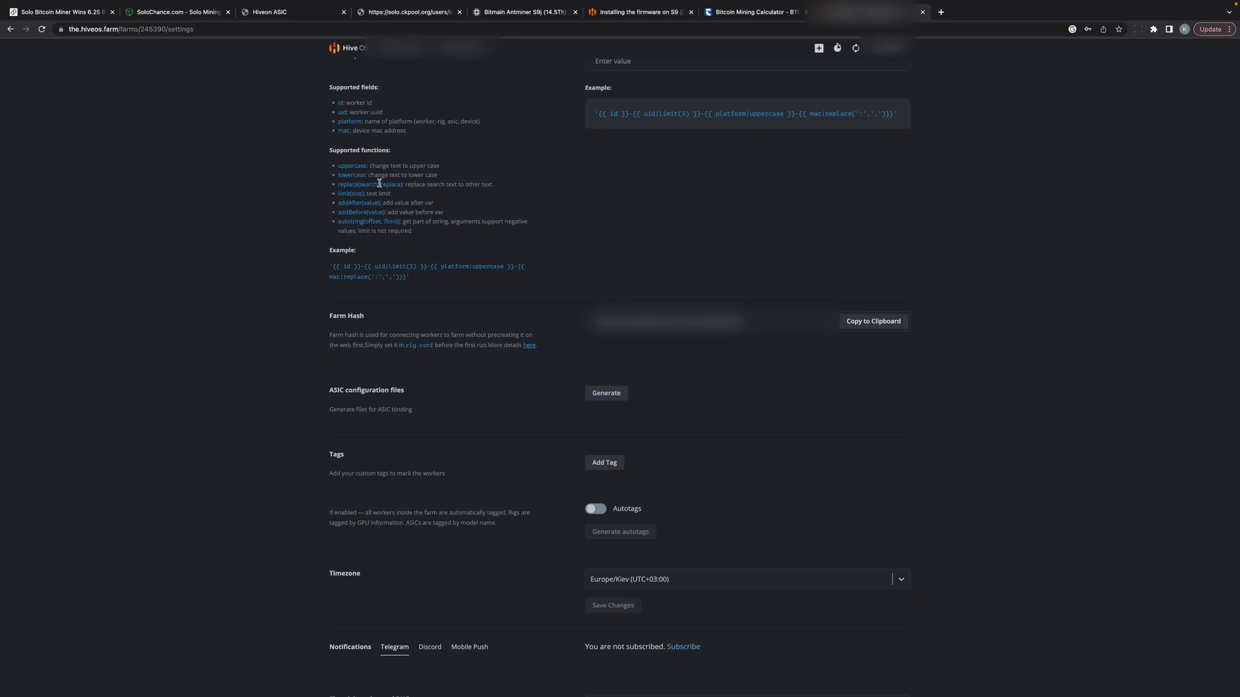
{"action": "left_click", "coordinate": [354, 48]}
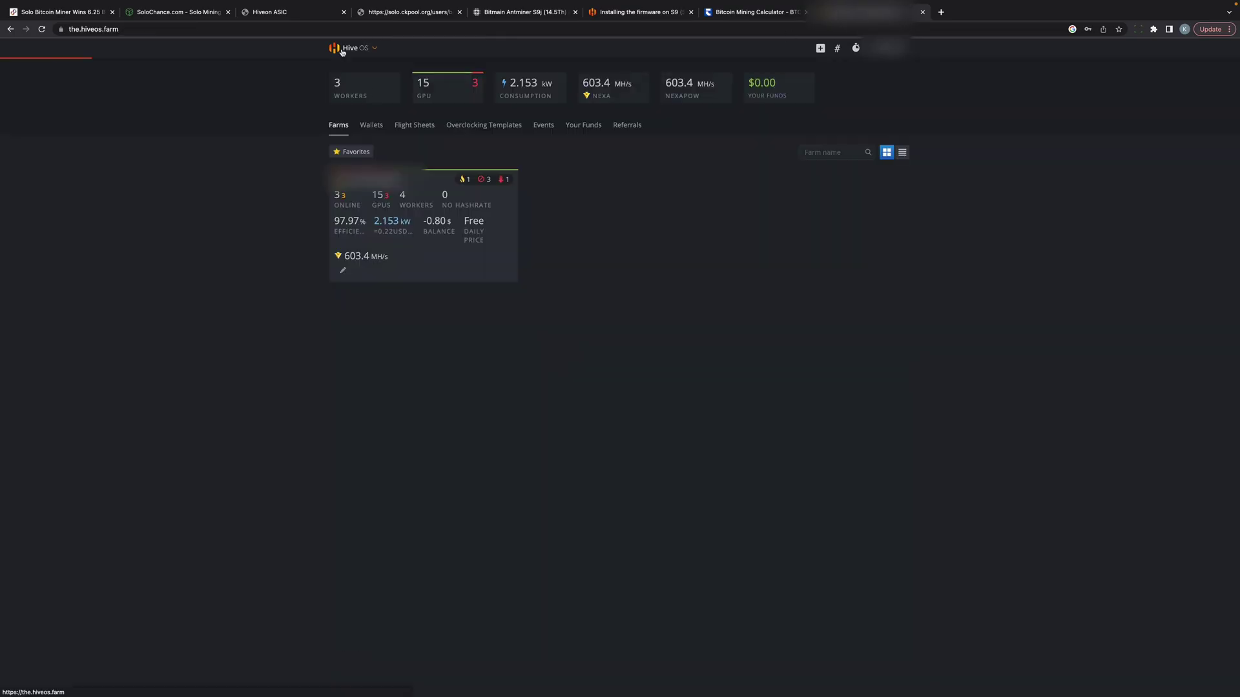
Step: Open worker asic4F3CD8's flight sheet settings and choose BTC as the coin
{"action": "left_click", "coordinate": [405, 240]}
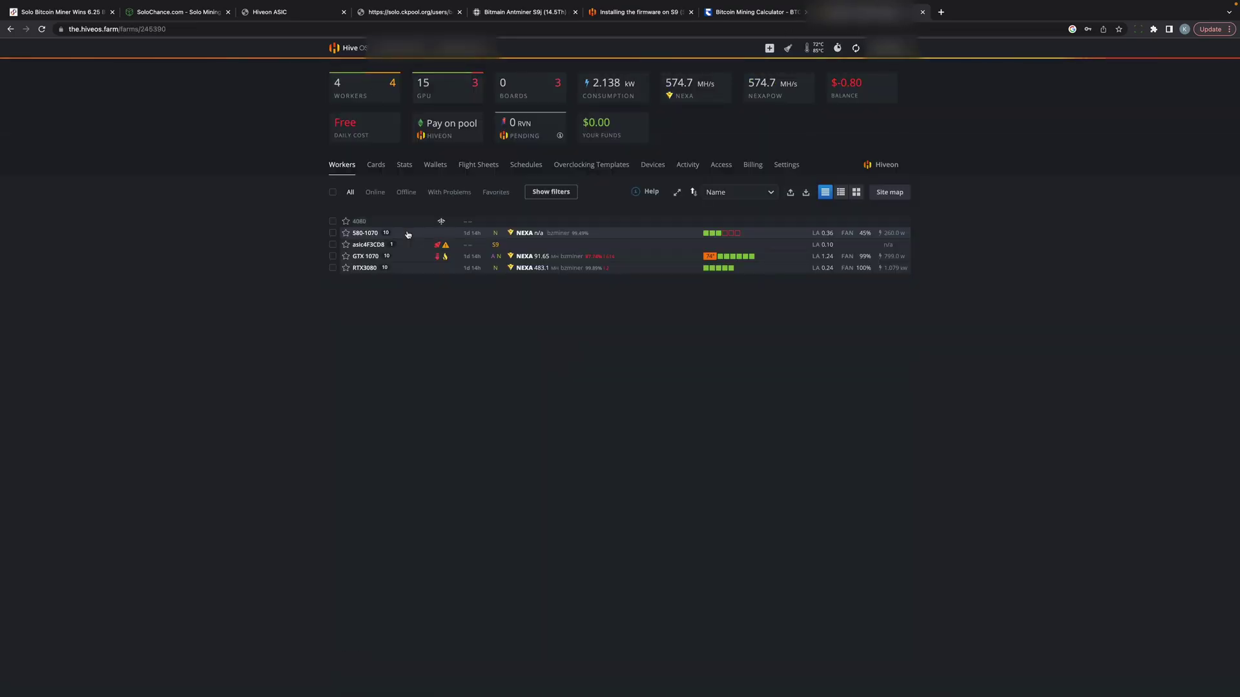
{"action": "left_click", "coordinate": [358, 245]}
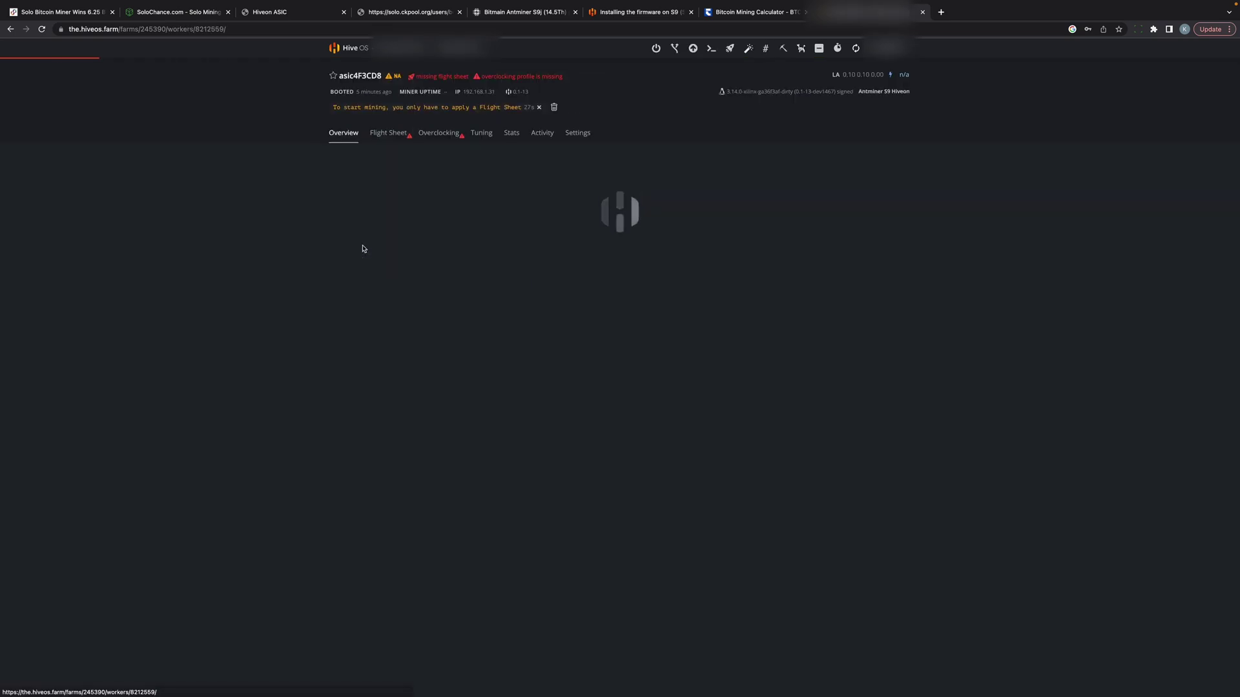
{"action": "left_click", "coordinate": [388, 133]}
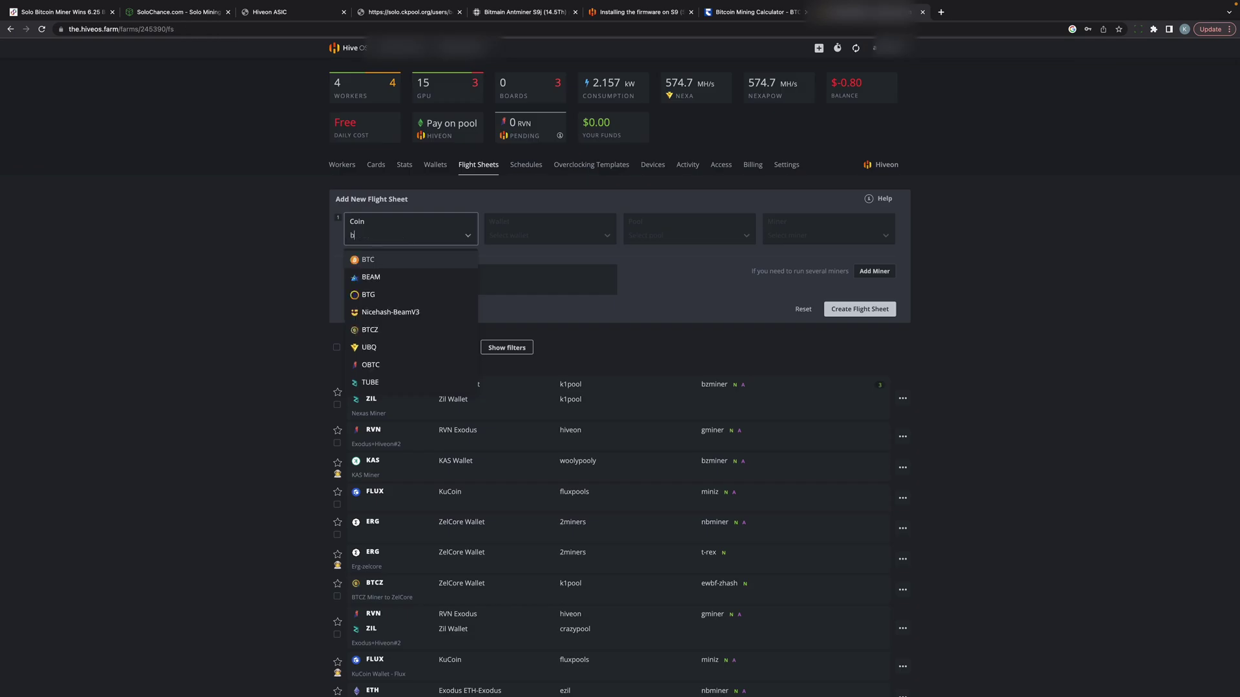
{"action": "left_click", "coordinate": [378, 260]}
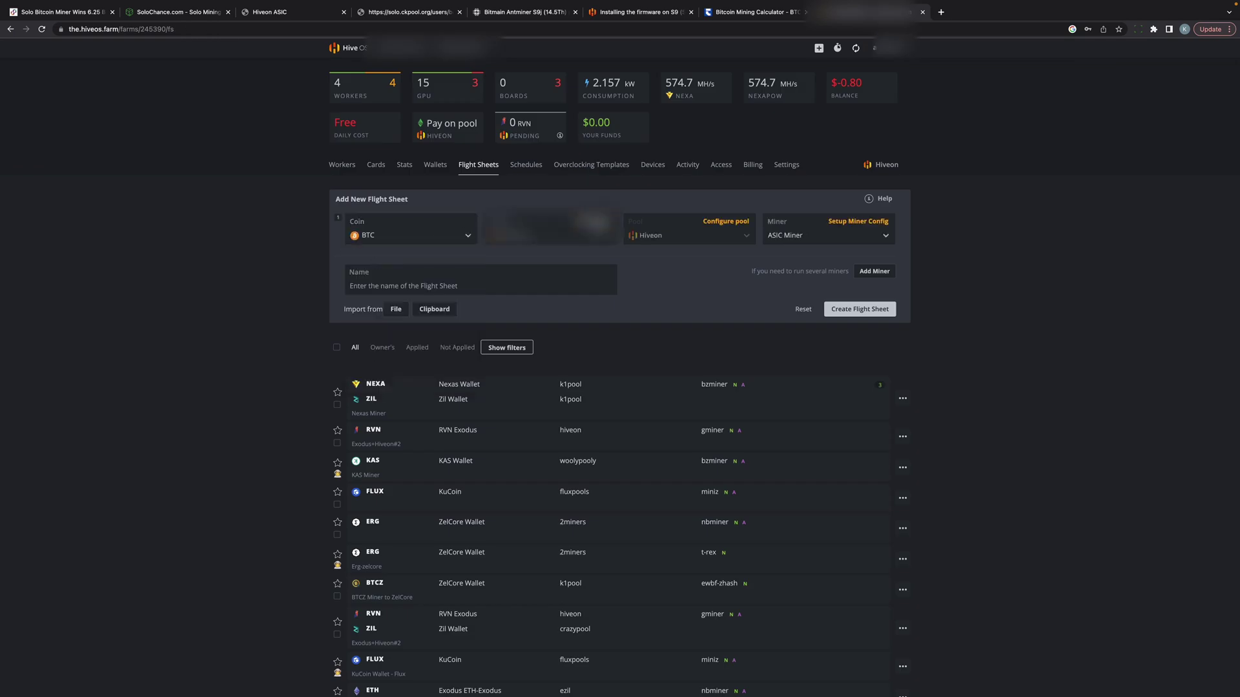
Step: Create a BTC wallet from the pasted address, named 'S9 Lottery Miner'
{"action": "left_click", "coordinate": [590, 222]}
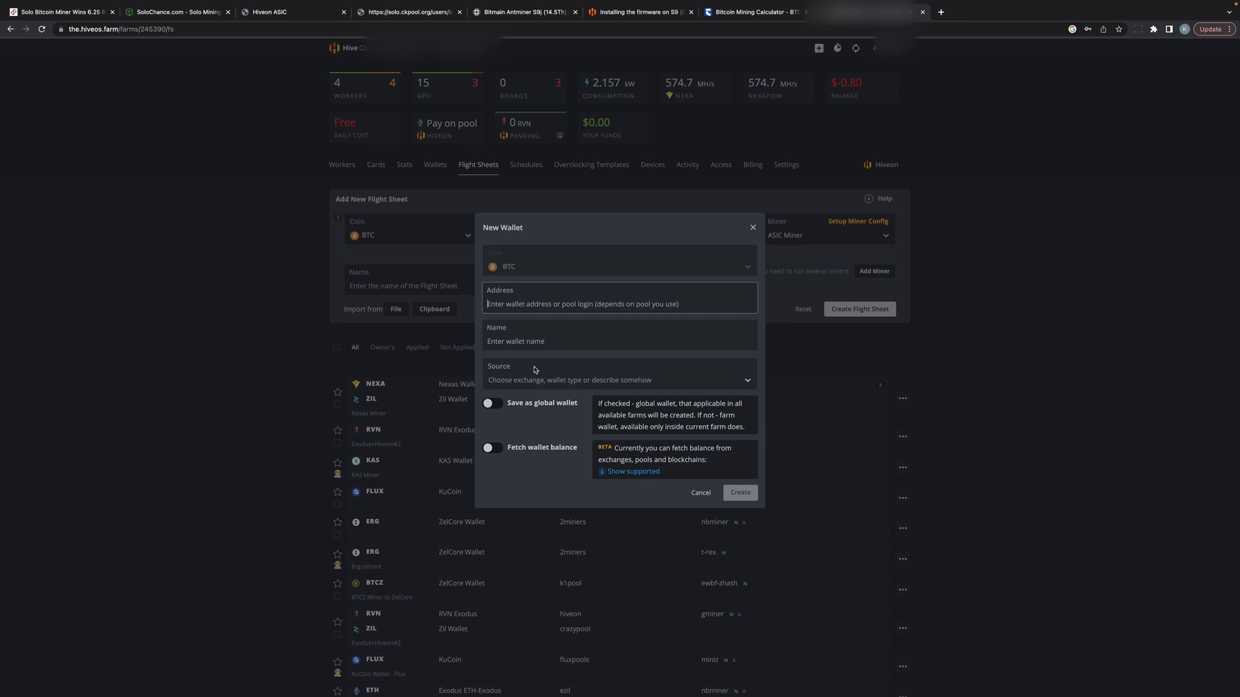
{"action": "type", "text": "bc1qhjnu6qqkc8zje206rpw6gk7d6umapk58ces6g4"}
{"action": "left_click", "coordinate": [528, 341]}
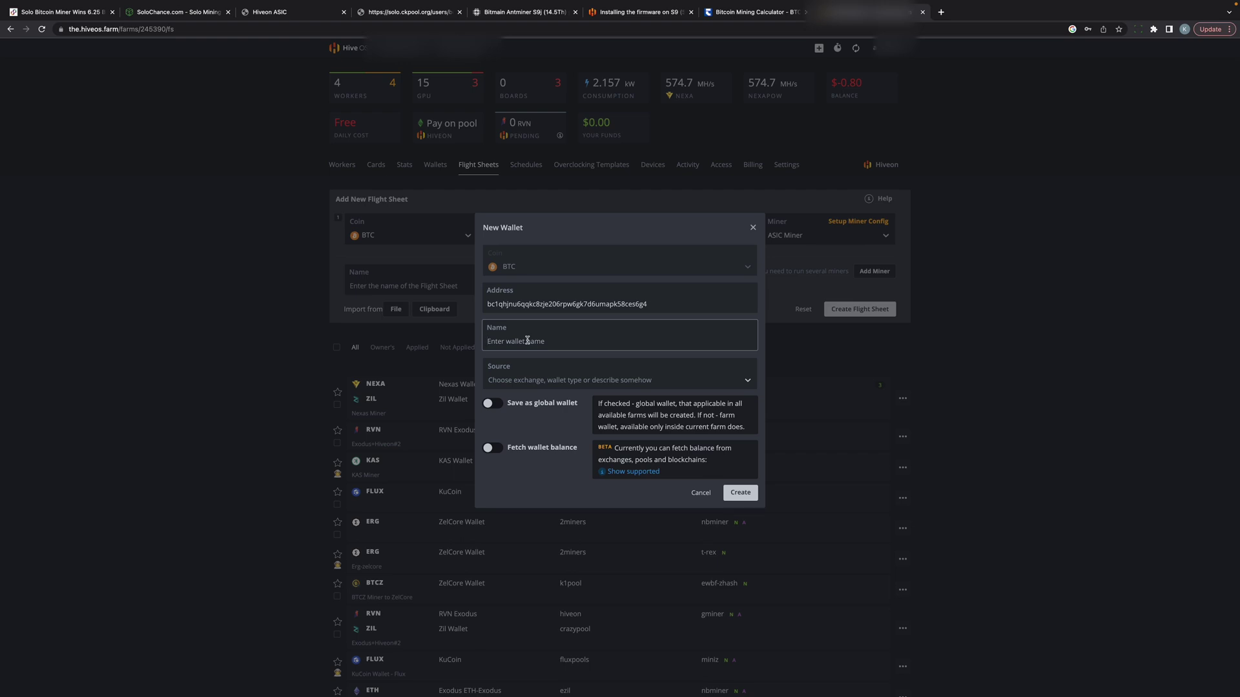
{"action": "type", "text": "S9 Lottery Miner"}
{"action": "left_click", "coordinate": [739, 493]}
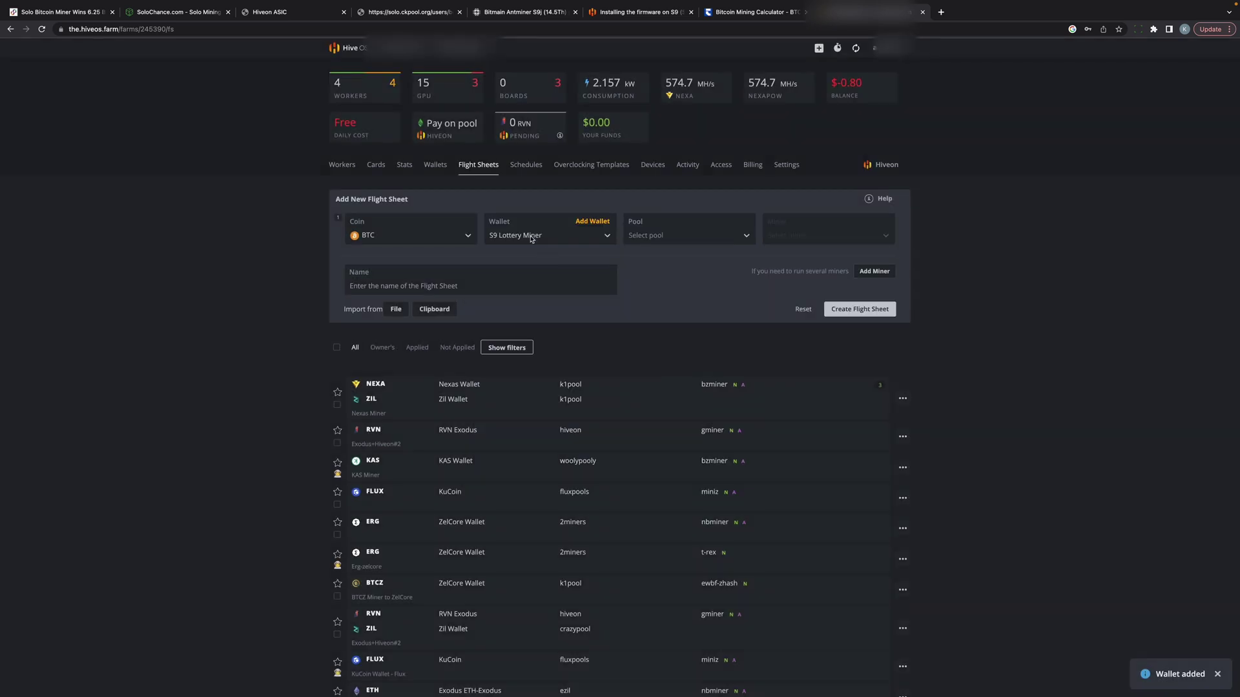
Step: Set the pool to 'Configure in miner', the miner to ASIC Miner, and name the sheet S9 ASIC
{"action": "left_click", "coordinate": [644, 238]}
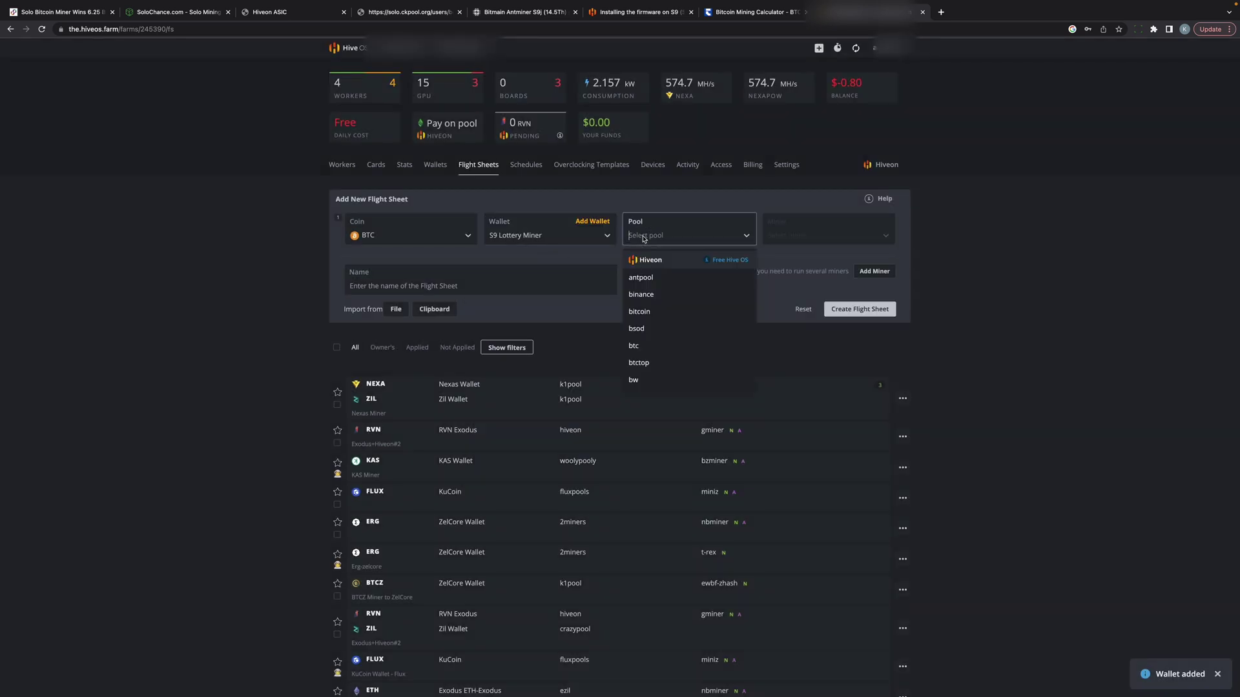
{"action": "type", "text": "c"}
{"action": "scroll", "coordinate": [655, 381], "scroll_direction": "down", "scroll_amount": 2}
{"action": "left_click", "coordinate": [659, 384]}
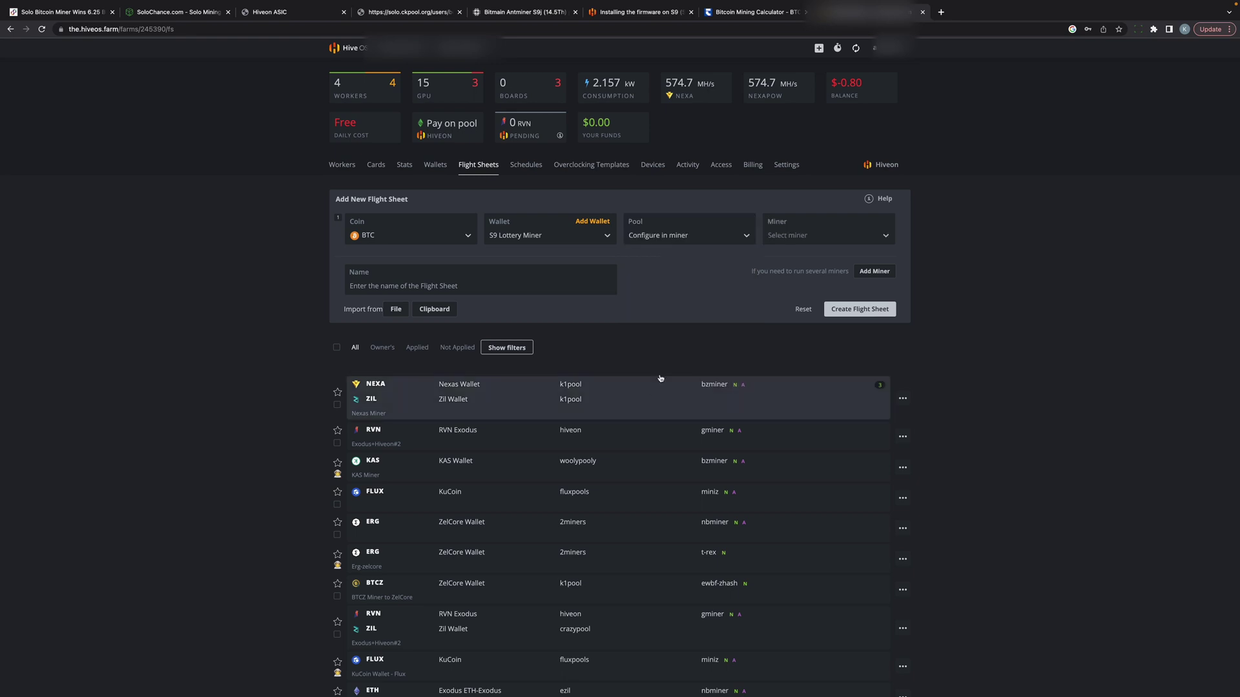
{"action": "left_click", "coordinate": [789, 255]}
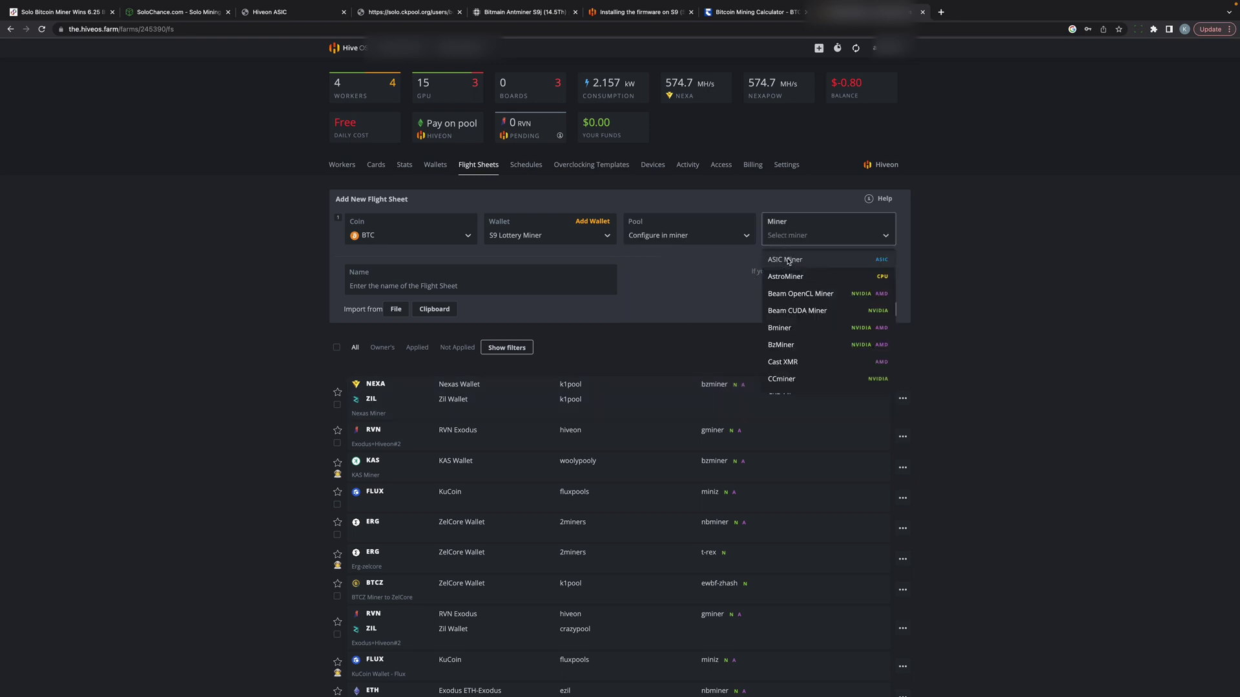
{"action": "left_click", "coordinate": [795, 261]}
{"action": "left_click", "coordinate": [415, 286]}
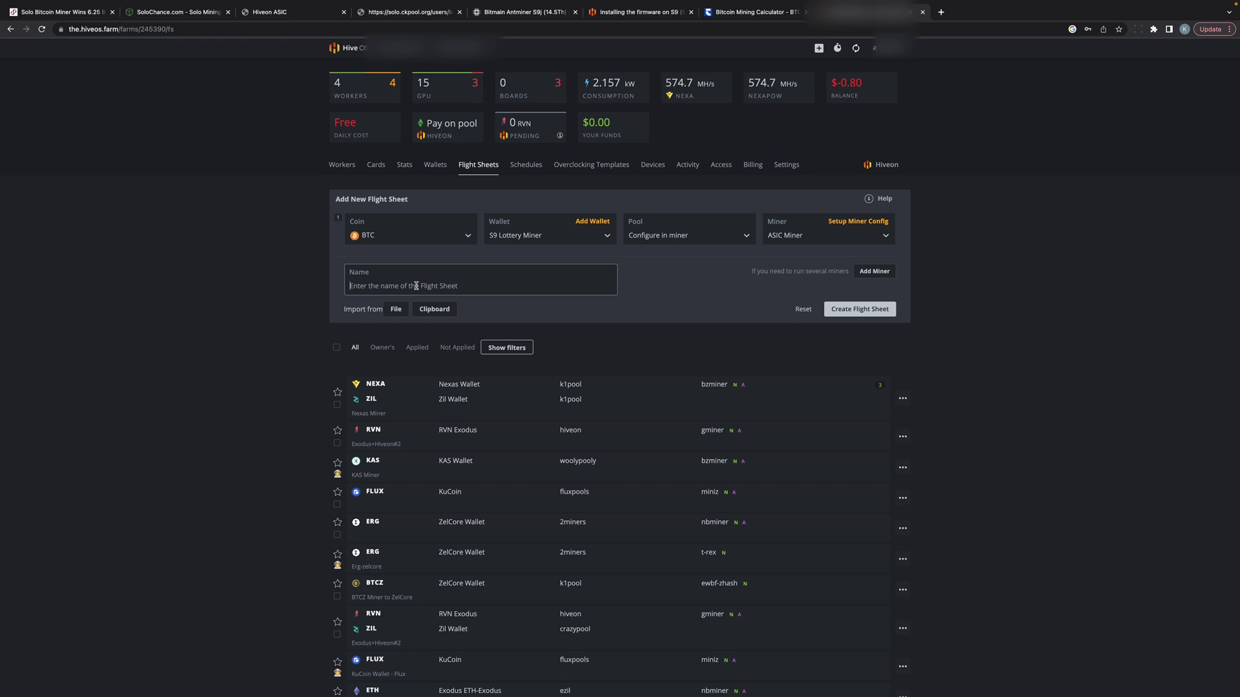
{"action": "type", "text": "S9 ASIC"}
Step: In the ASIC miner config, fill the wallet template and copy solo.ckpool's stratum URL
{"action": "left_click", "coordinate": [841, 315]}
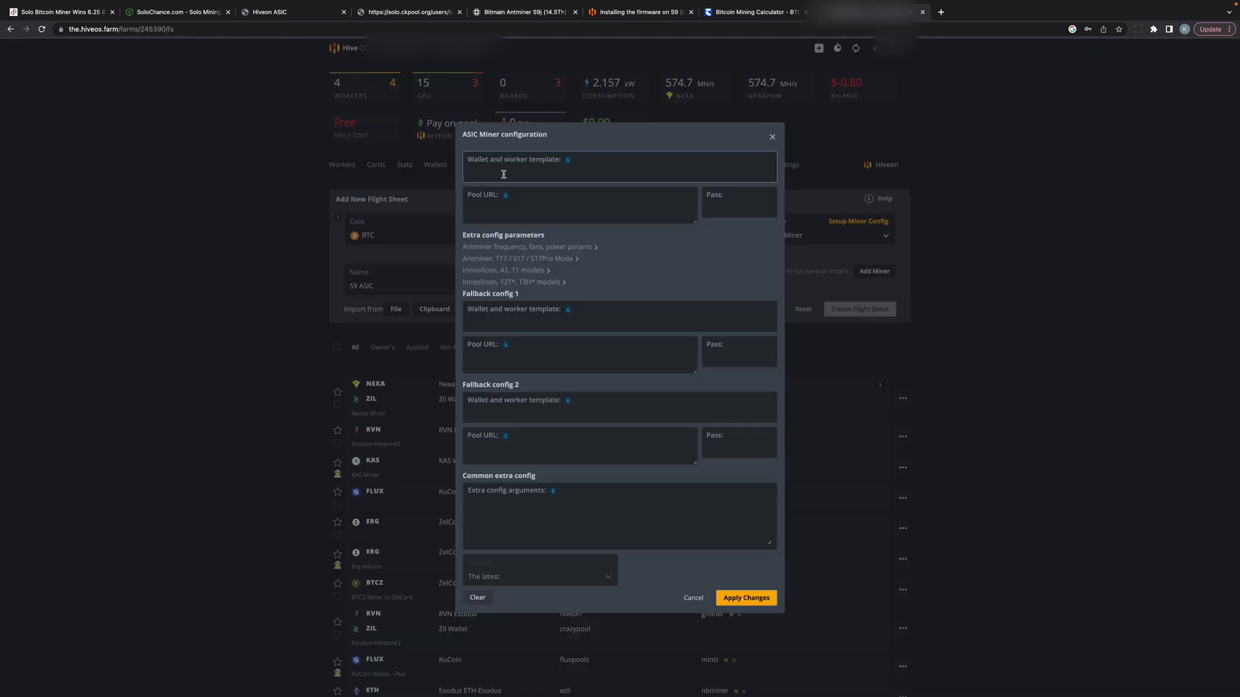
{"action": "right_click", "coordinate": [504, 174]}
{"action": "key", "text": "ctrl+Tab"}
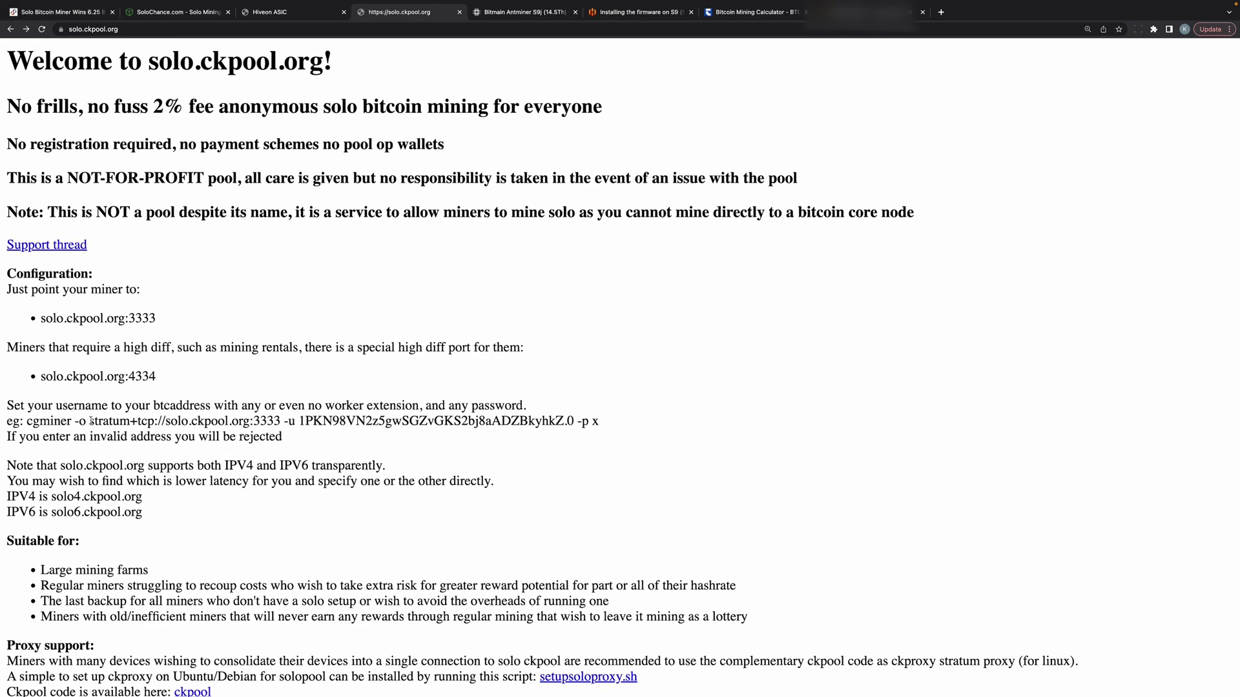
{"action": "left_click_drag", "start_coordinate": [91, 423], "coordinate": [280, 424]}
{"action": "right_click", "coordinate": [261, 420]}
{"action": "key", "text": "Down"}
{"action": "key", "text": "Down"}
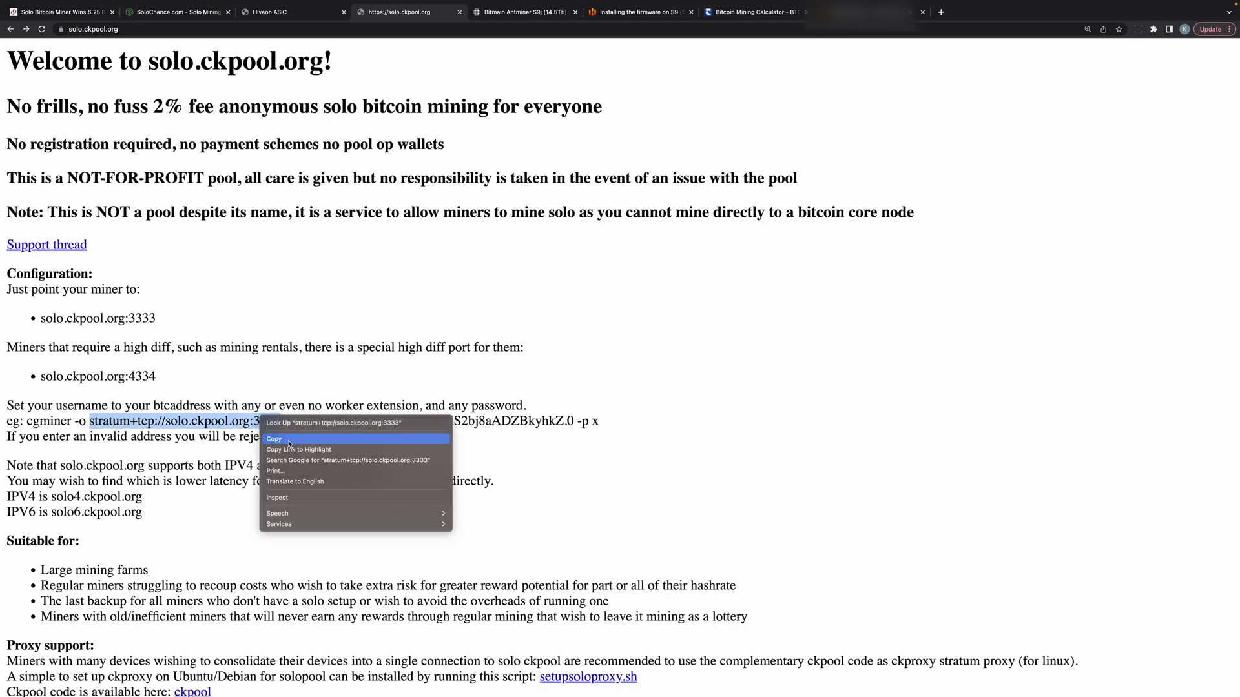
{"action": "key", "text": "Return"}
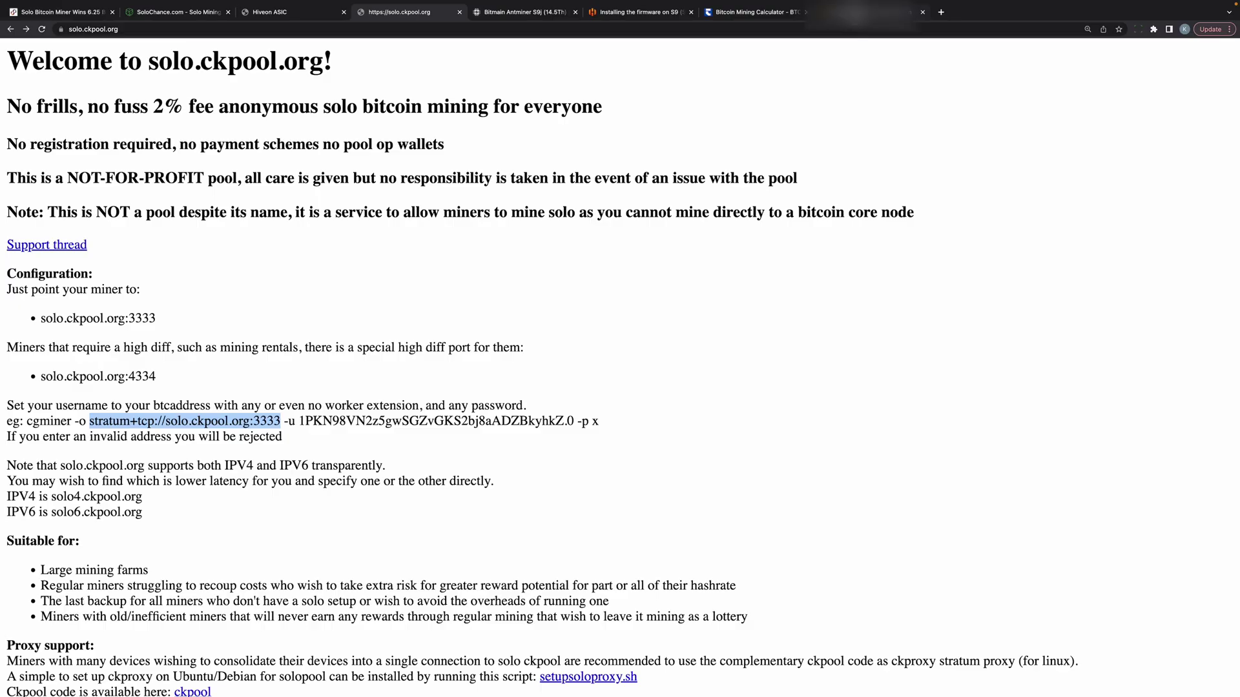
{"action": "key", "text": "ctrl+shift+Tab"}
{"action": "right_click", "coordinate": [484, 206]}
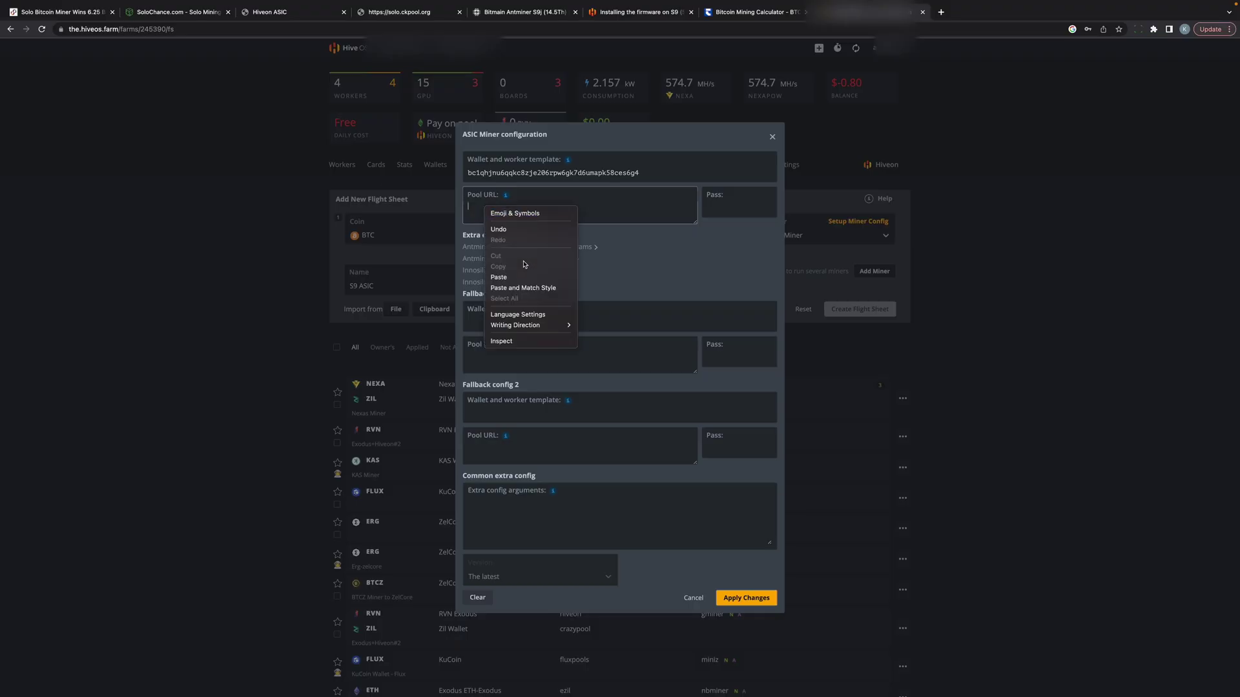
{"action": "left_click", "coordinate": [510, 277]}
{"action": "left_click", "coordinate": [728, 204]}
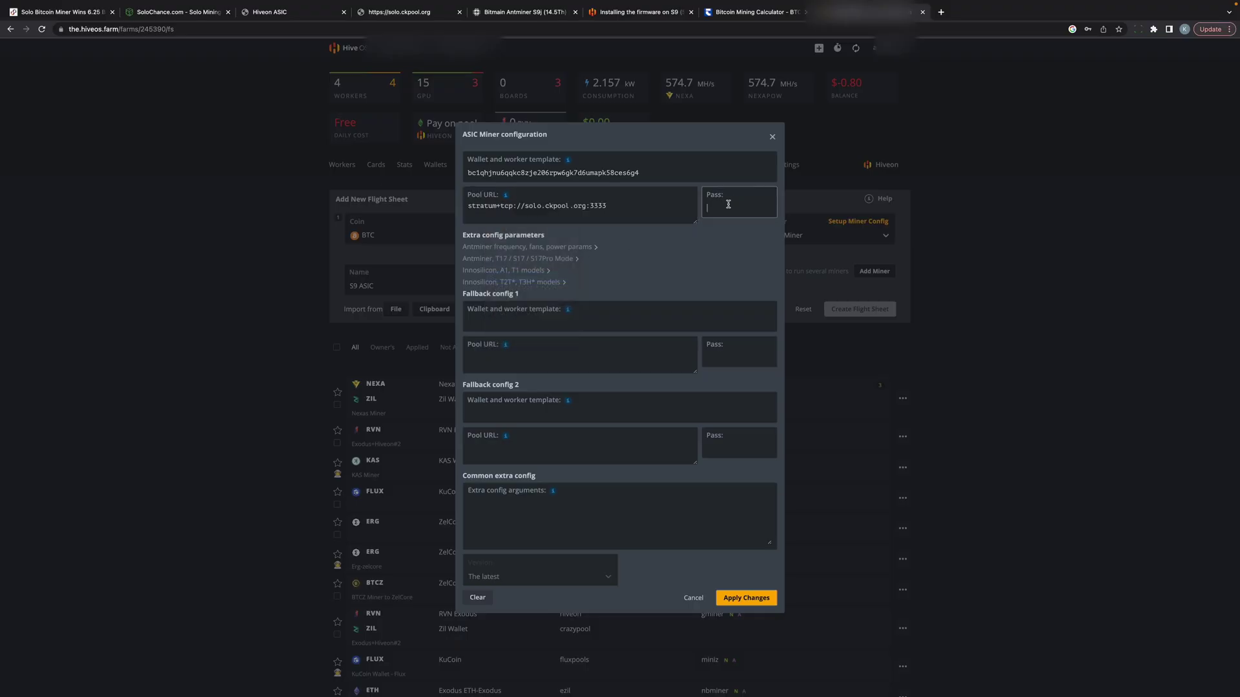
{"action": "type", "text": "x"}
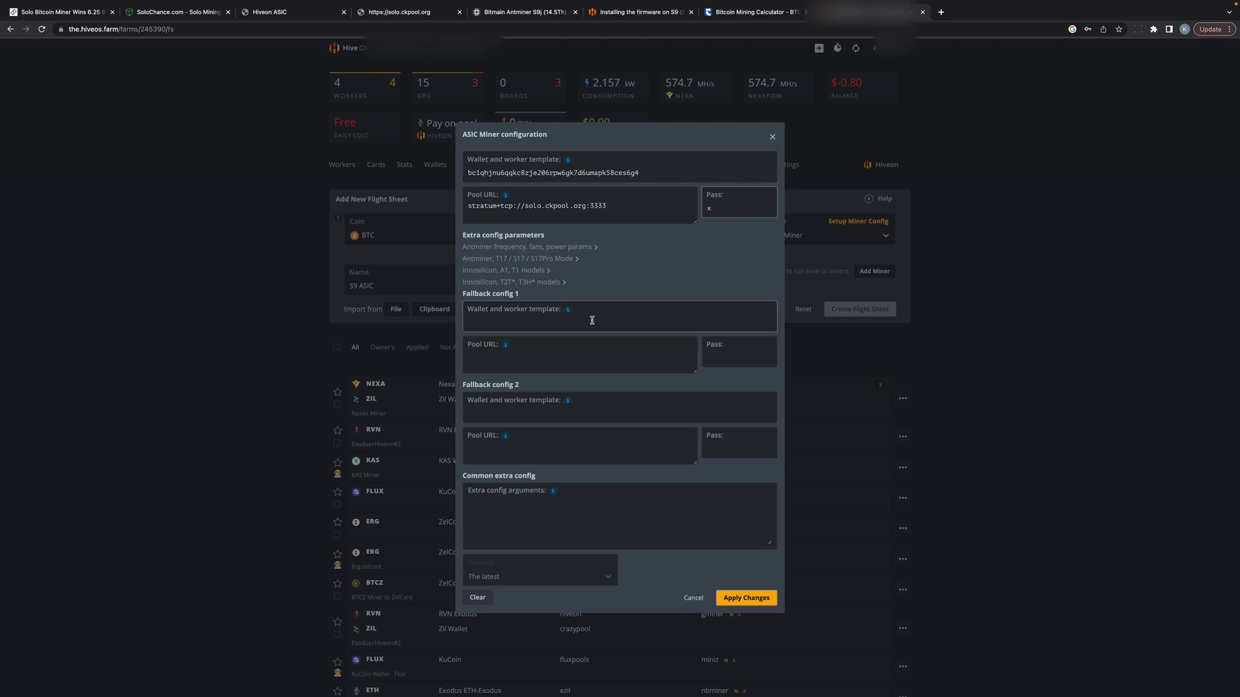
{"action": "left_click", "coordinate": [746, 600]}
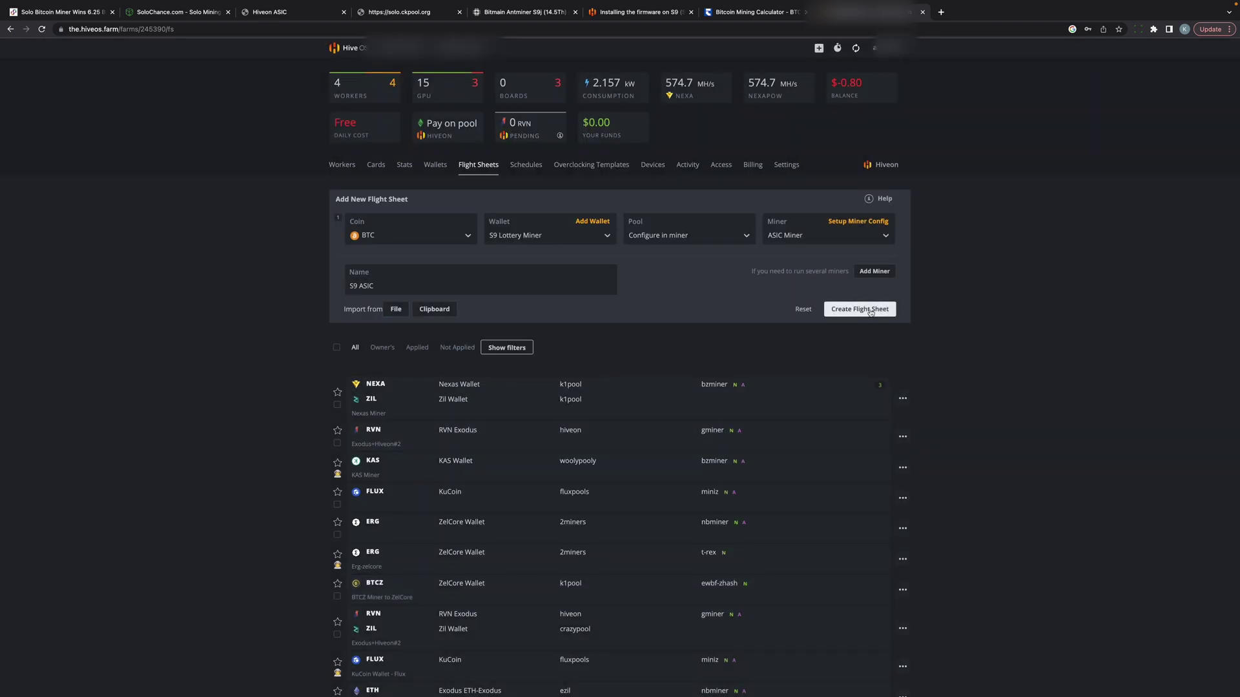
Step: Create the S9 ASIC flight sheet
{"action": "left_click", "coordinate": [870, 312]}
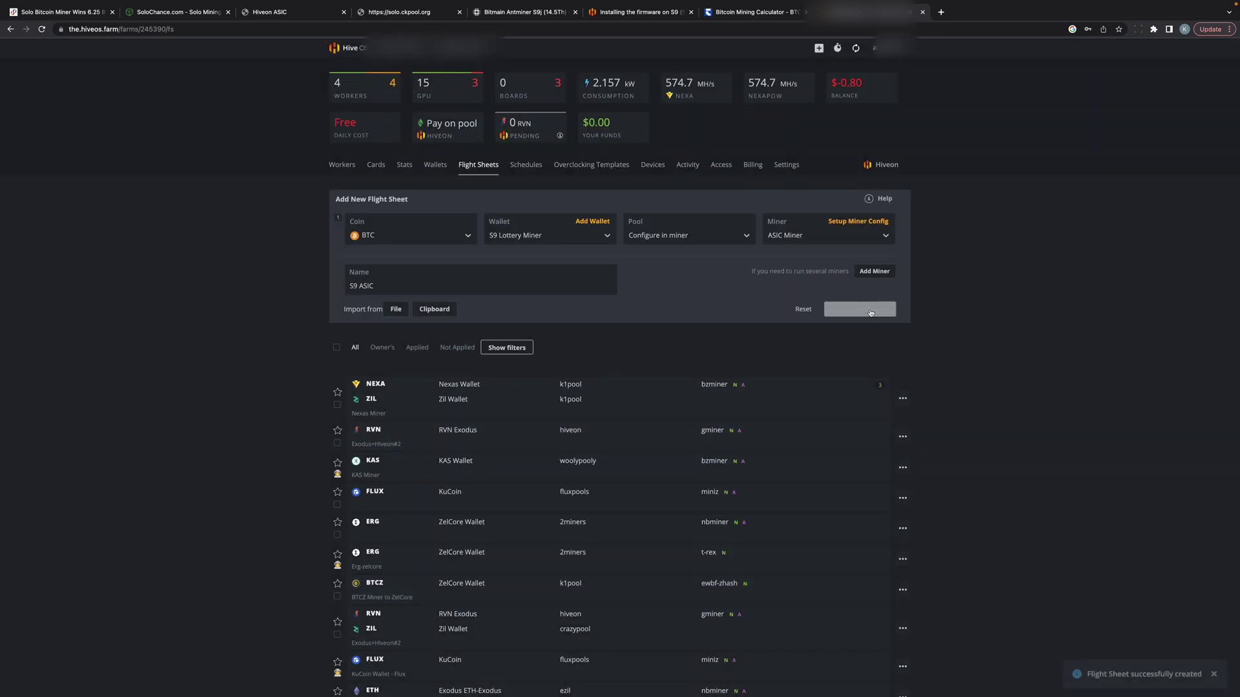
{"action": "scroll", "coordinate": [871, 312], "scroll_direction": "down", "scroll_amount": 4}
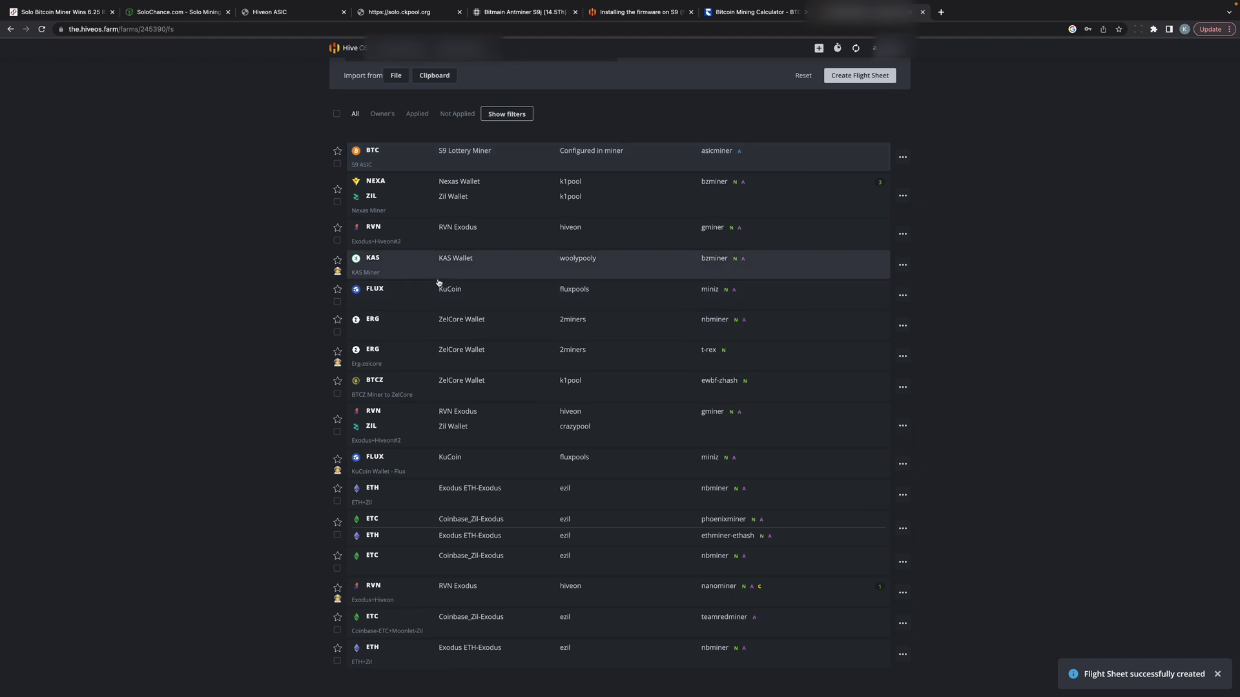
{"action": "scroll", "coordinate": [346, 169], "scroll_direction": "up", "scroll_amount": 4}
Step: Apply the S9 ASIC flight sheet to worker asic4F3CD8 and bring up its Overclocking settings
{"action": "left_click", "coordinate": [342, 165]}
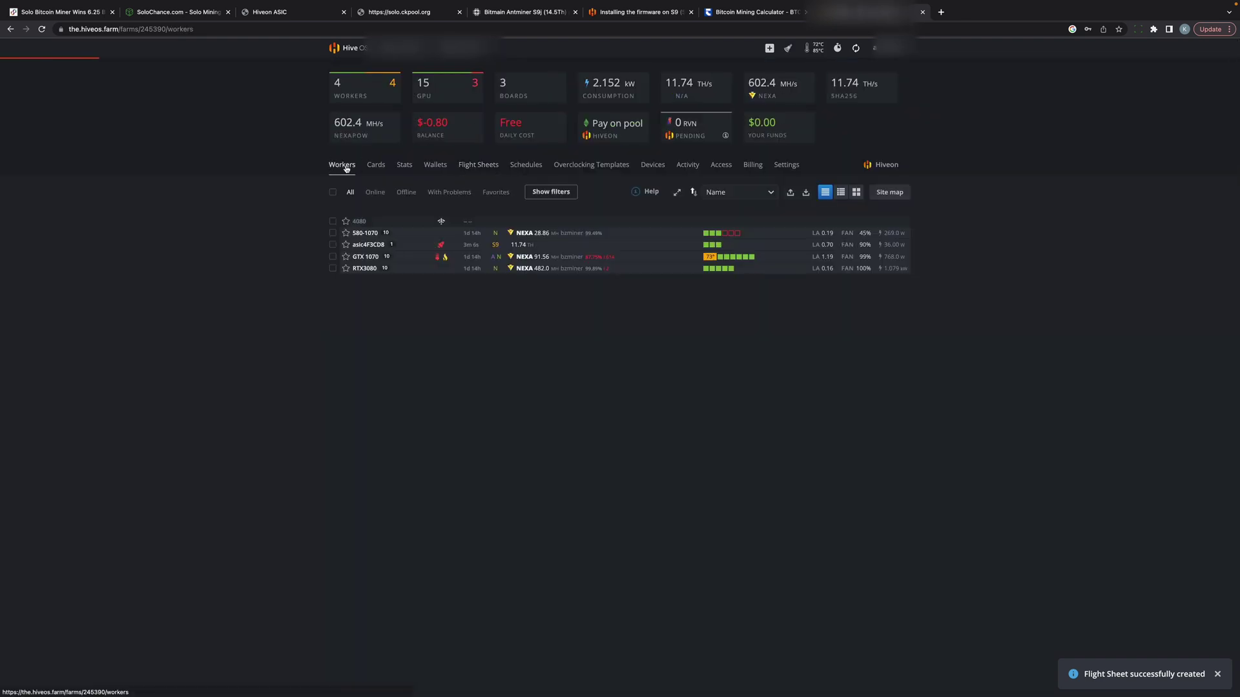
{"action": "left_click", "coordinate": [366, 246]}
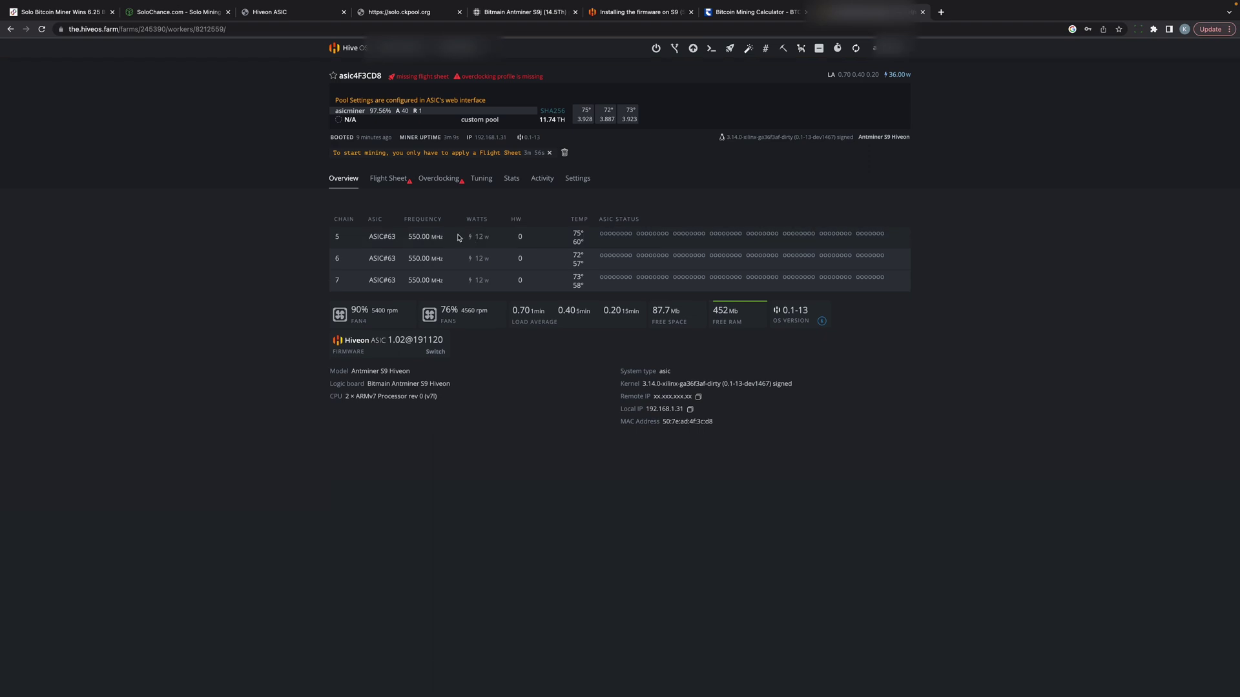
{"action": "left_click", "coordinate": [399, 184]}
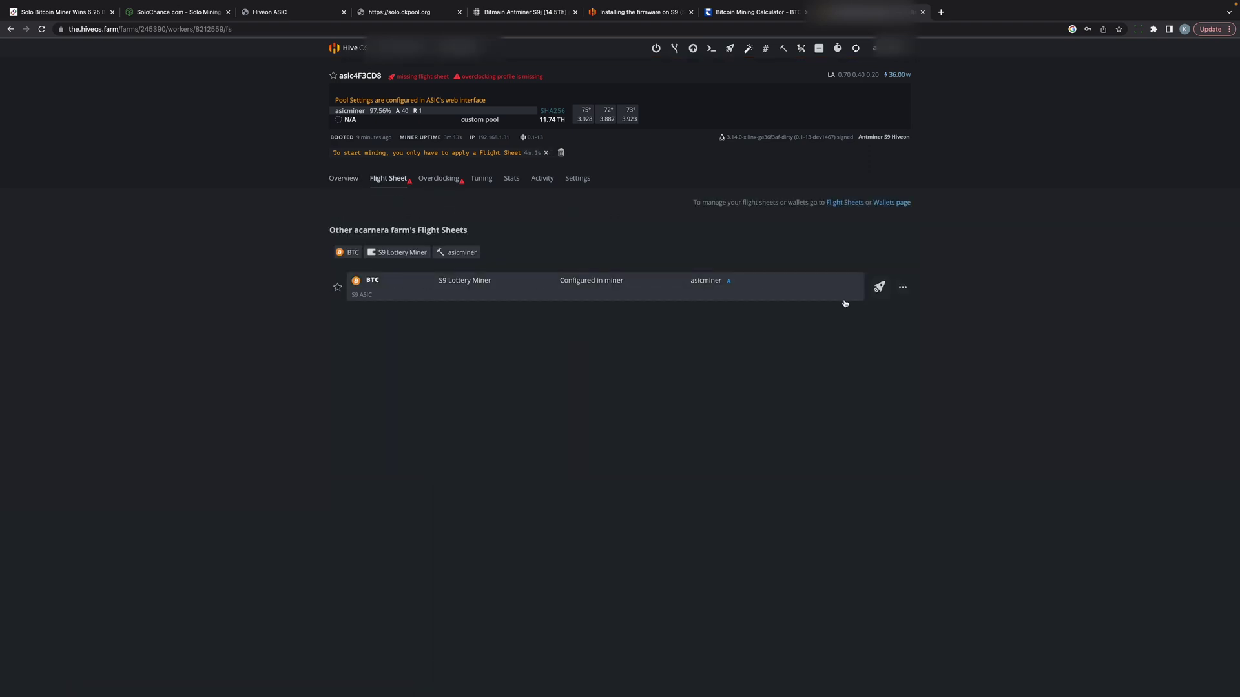
{"action": "left_click", "coordinate": [880, 287]}
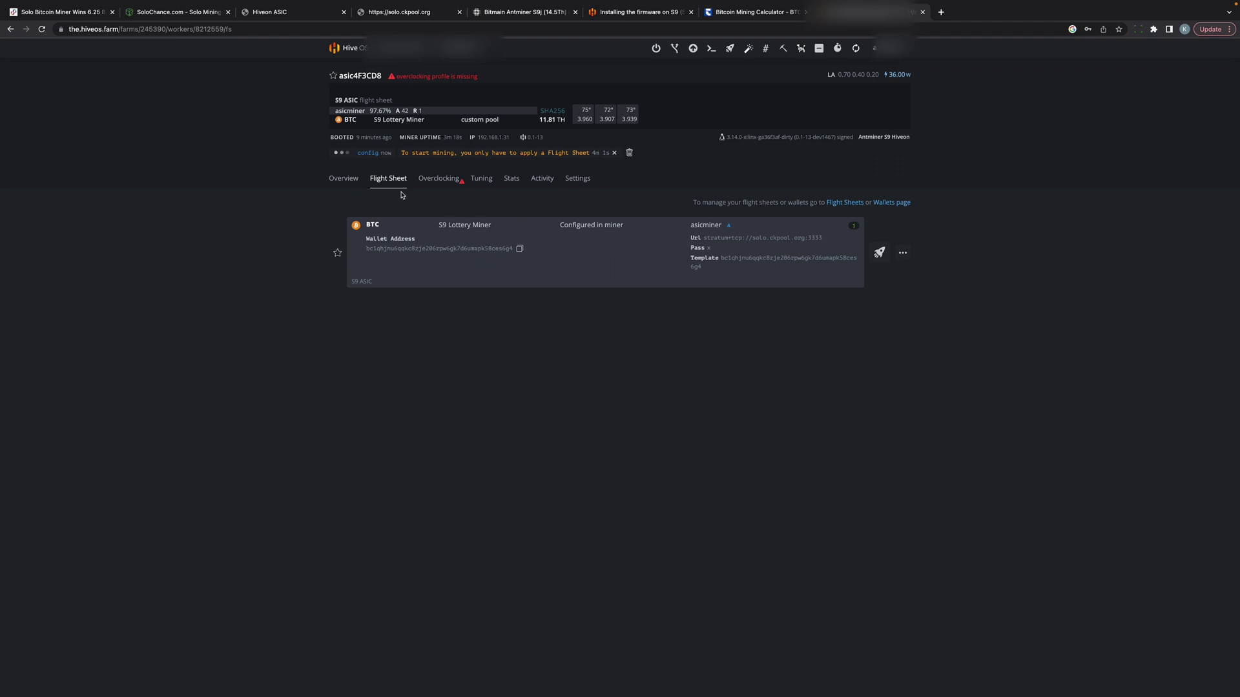
{"action": "left_click", "coordinate": [346, 183]}
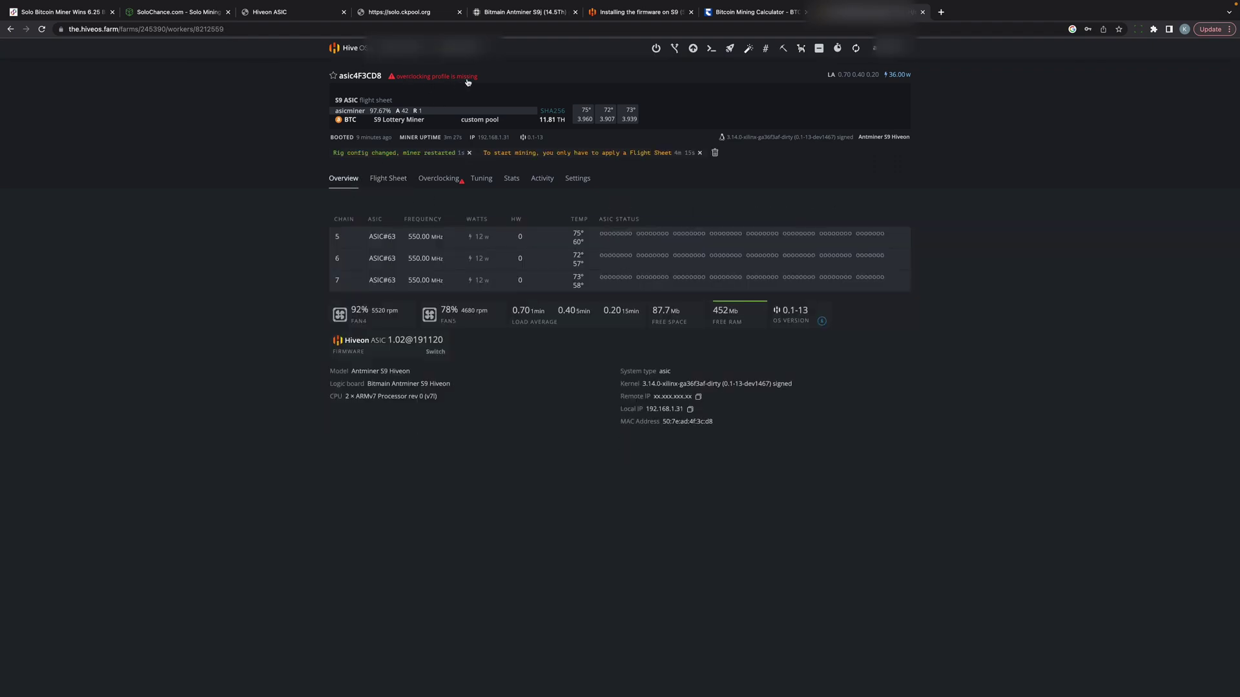
{"action": "left_click", "coordinate": [440, 180]}
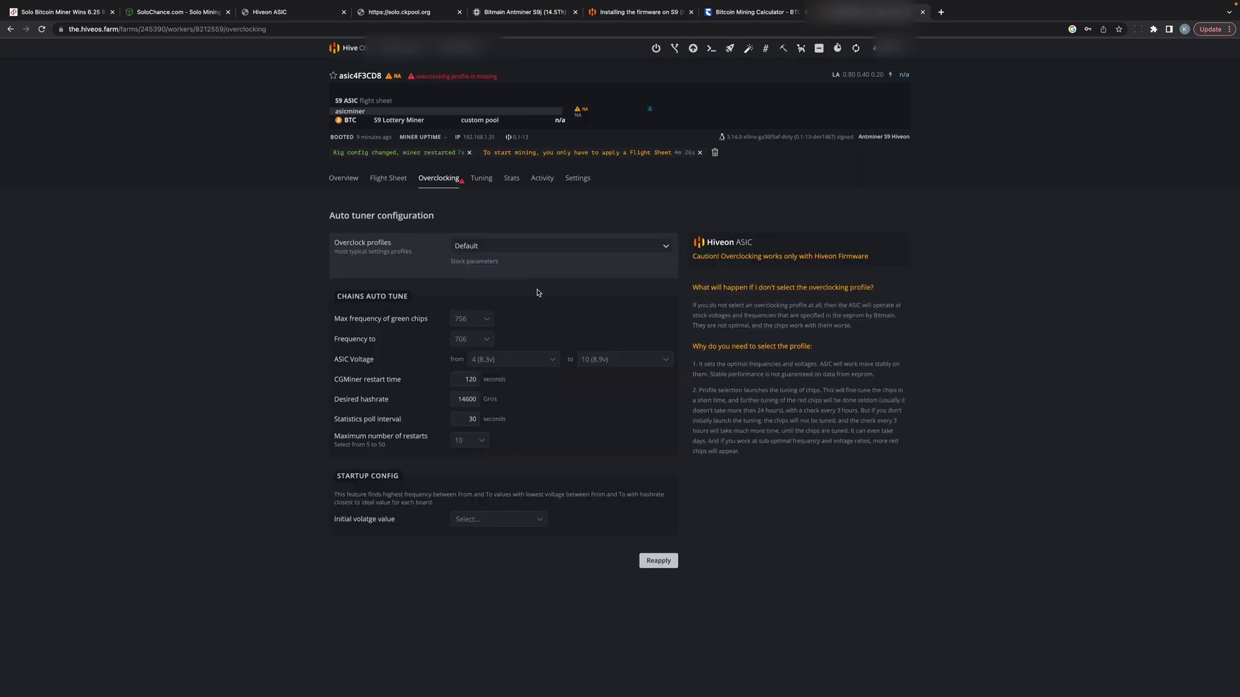
Step: Apply the ~8.8TH, ~680W overclock profile to worker asic4F3CD8
{"action": "left_click", "coordinate": [665, 249]}
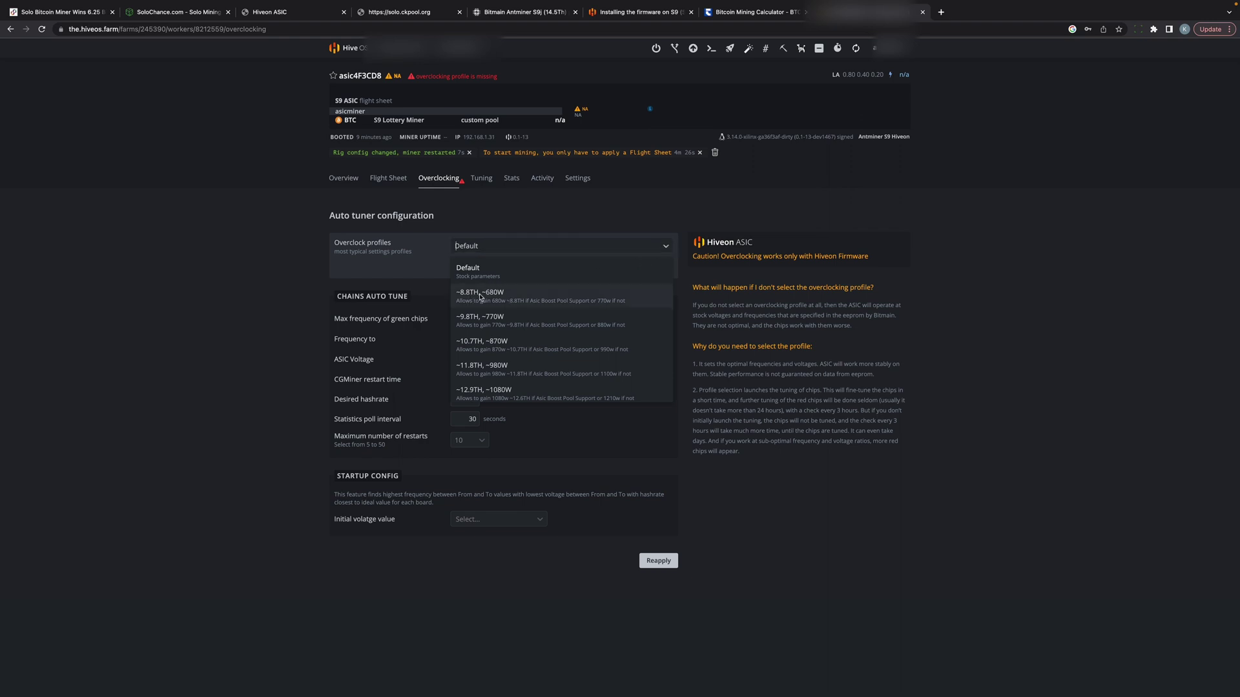
{"action": "left_click", "coordinate": [481, 296]}
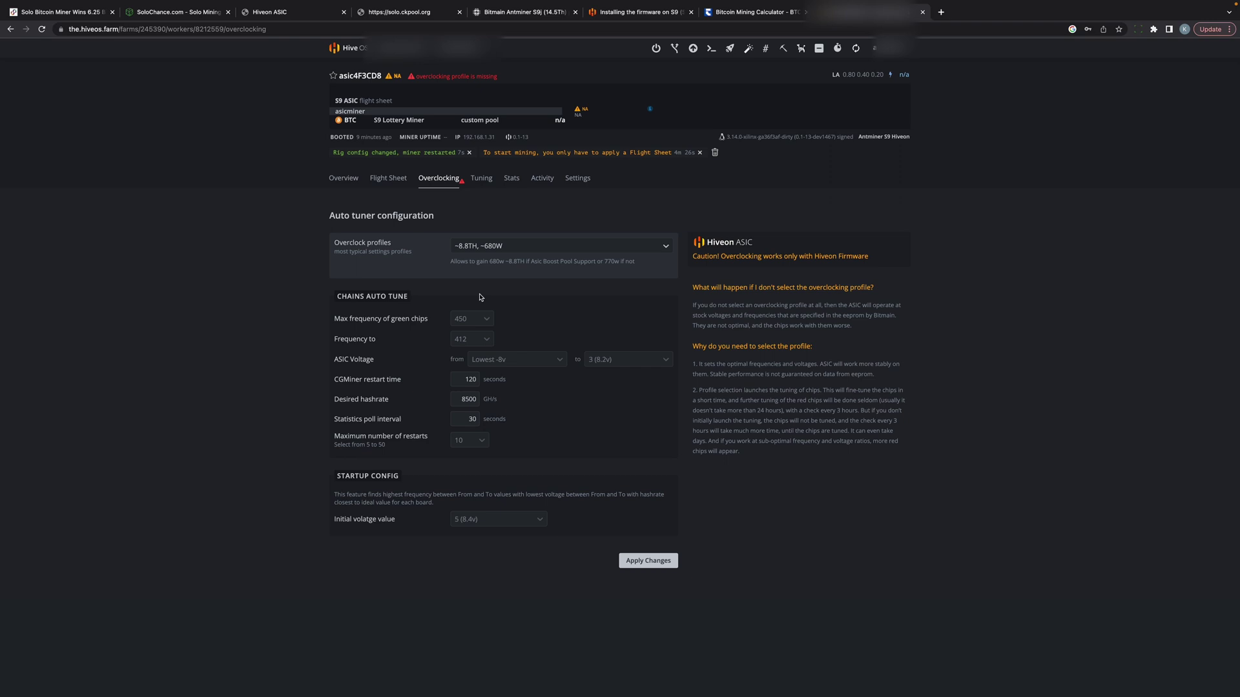
{"action": "left_click", "coordinate": [653, 568]}
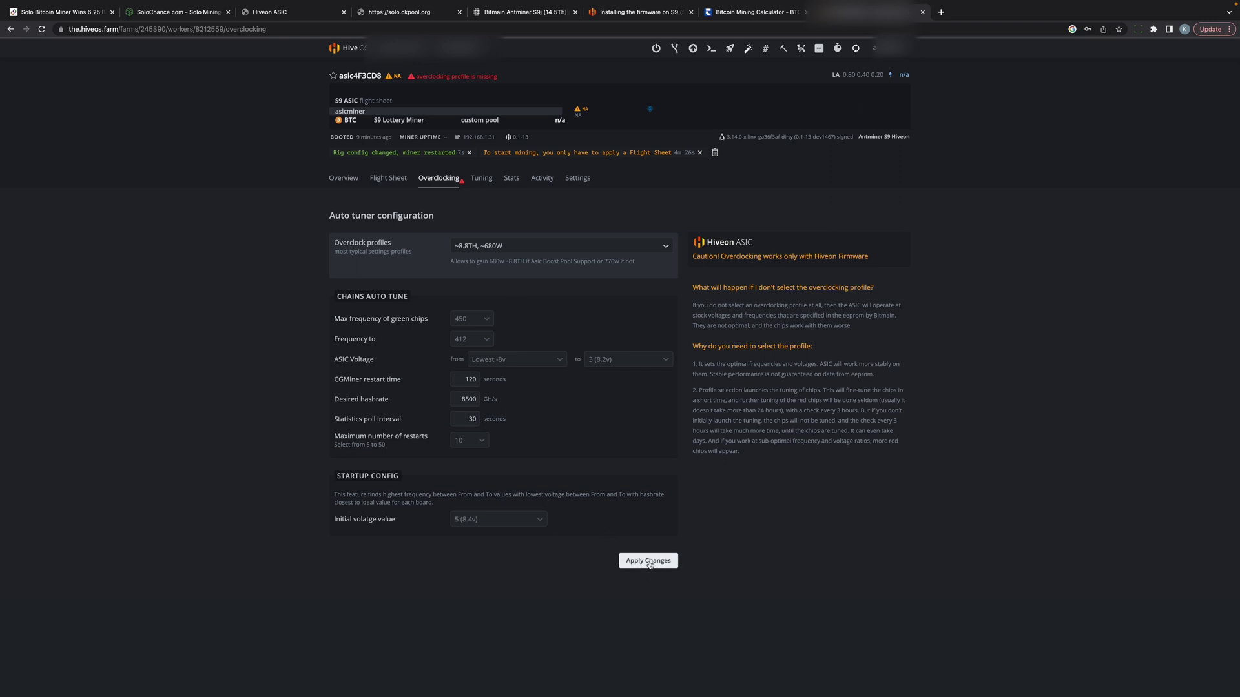
Step: Set the worker overview to auto-refresh every 30s and refresh to see Tuning status
{"action": "left_click", "coordinate": [341, 180]}
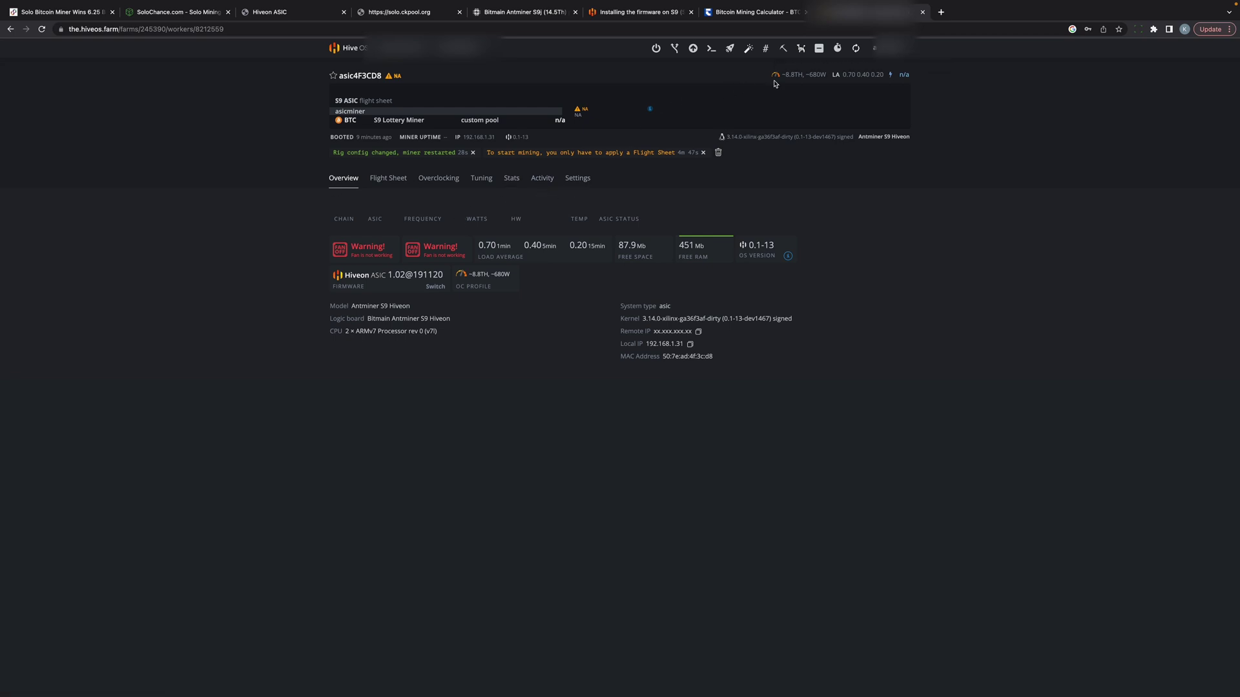
{"action": "left_click", "coordinate": [839, 50]}
{"action": "left_click", "coordinate": [862, 90]}
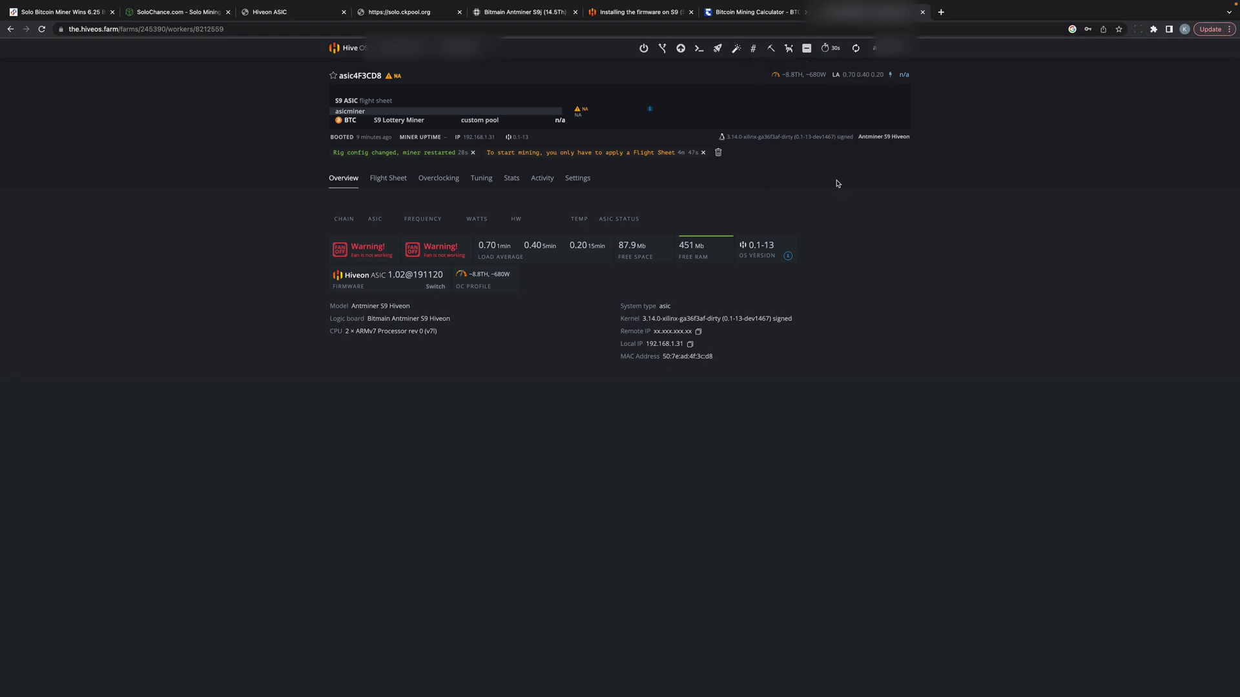
{"action": "left_click", "coordinate": [857, 50]}
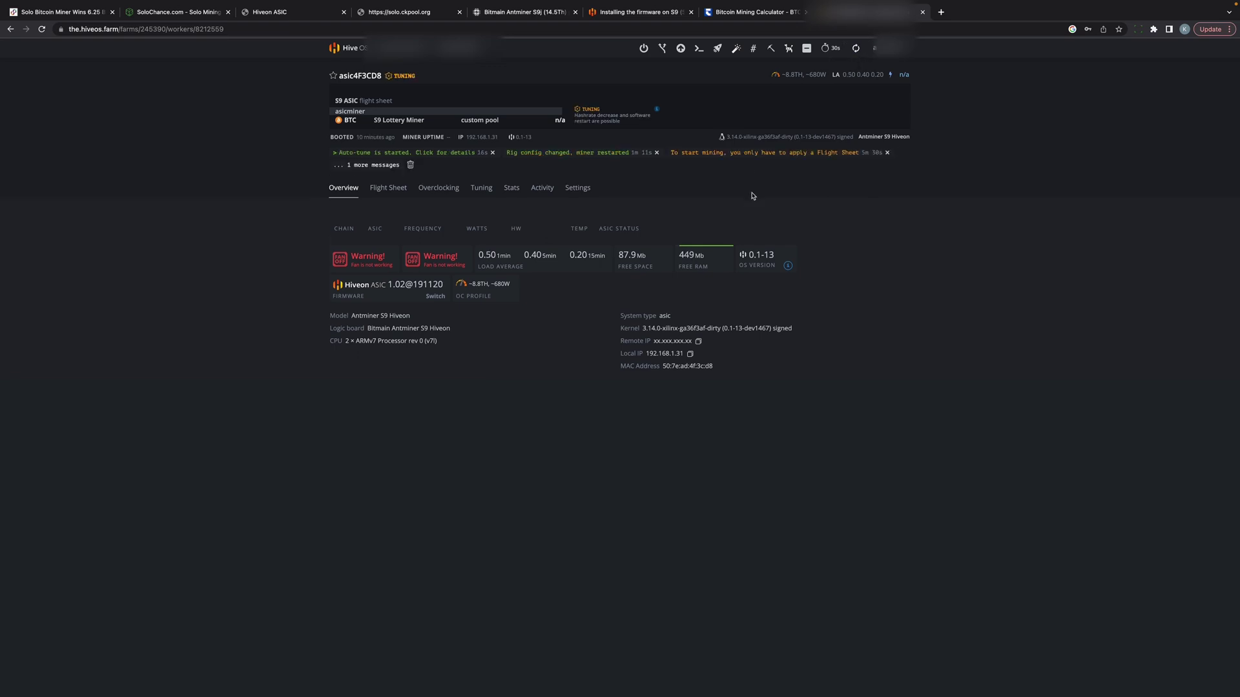